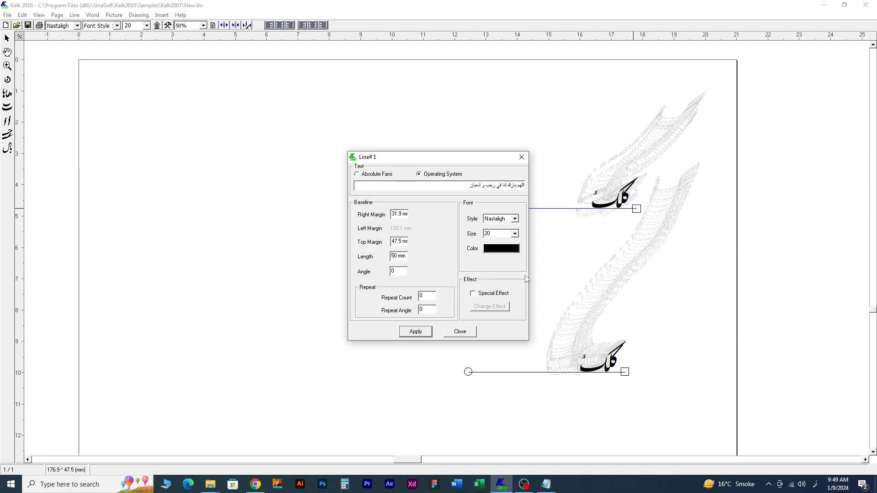
# Set the font of the line "اللهم بارك لنا في رجب و شعبان" to Tuluth style at size 48.
pyautogui.click(514, 234)
pyautogui.click(514, 219)
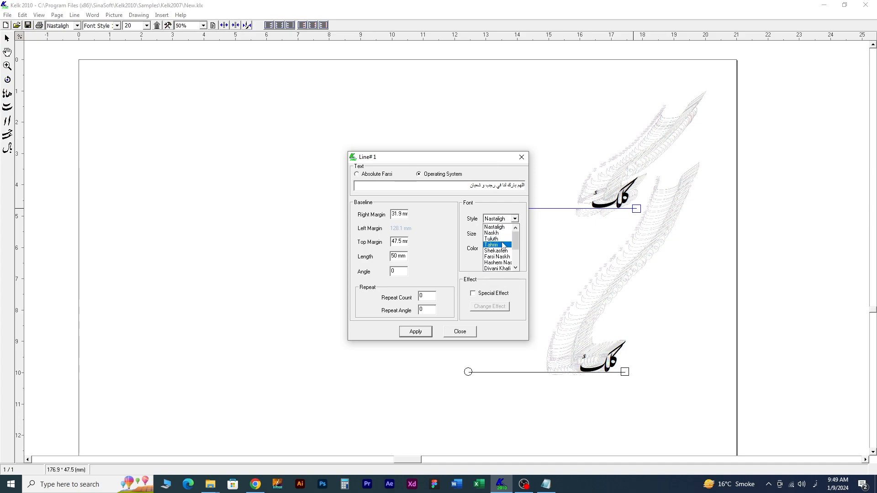
pyautogui.click(492, 239)
pyautogui.click(415, 332)
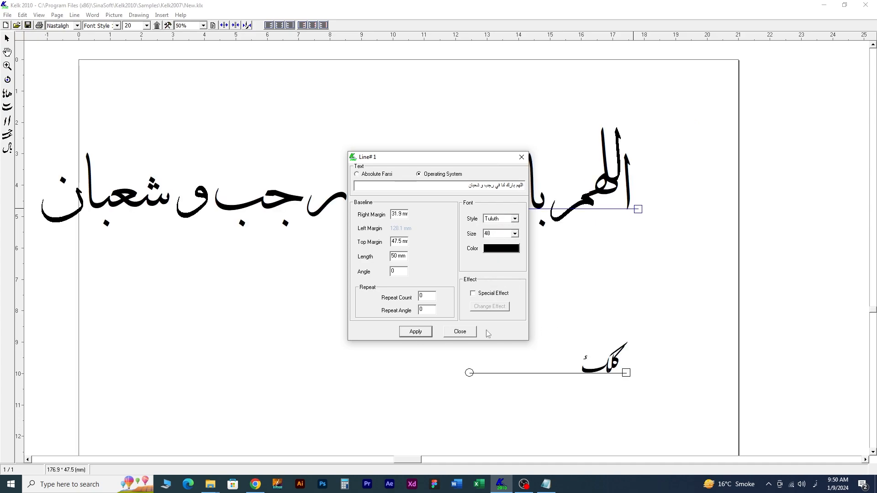
pyautogui.click(458, 332)
# Move the short sample line further down the page and shift the phrase line to about 198.2, 55.2 mm.
pyautogui.moveTo(626, 372); pyautogui.dragTo(630, 417)
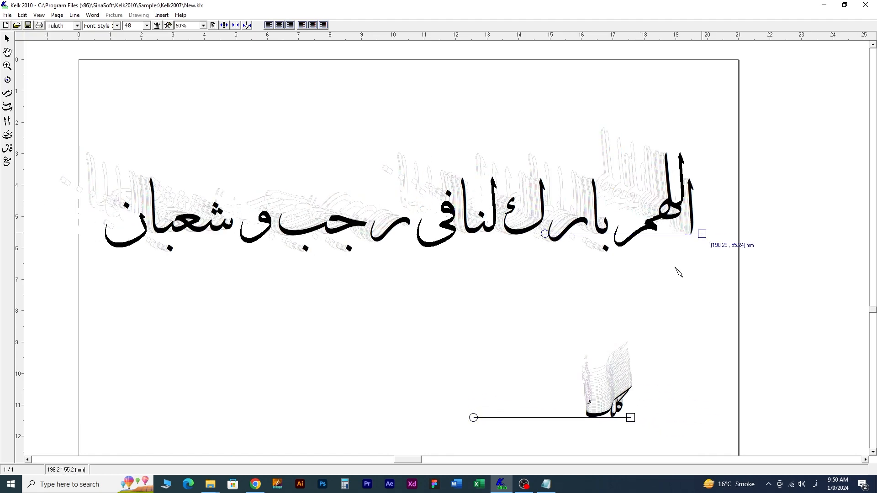
pyautogui.click(647, 283)
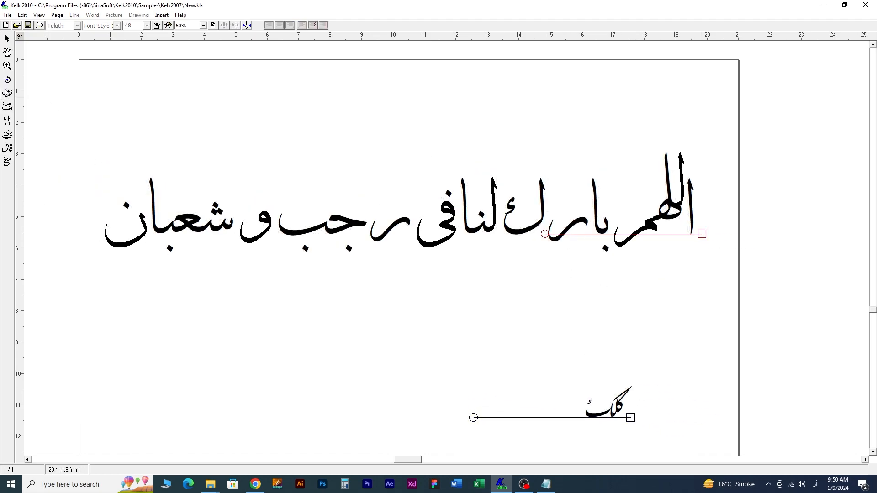
# Place a vertical guide at the phrase's right edge and horizontal guides at the descender bottoms, the tallest letter tops and the alef top.
pyautogui.moveTo(25, 87); pyautogui.dragTo(697, 191)
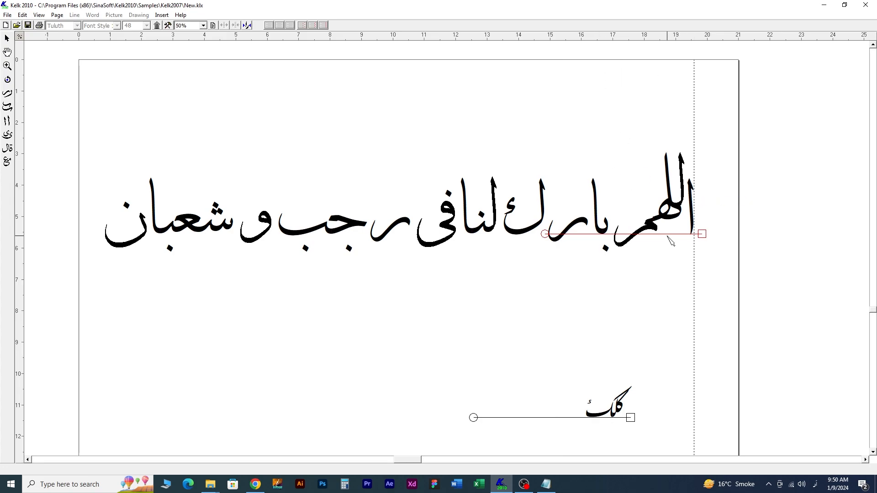
pyautogui.moveTo(618, 285); pyautogui.dragTo(621, 247)
pyautogui.moveTo(606, 37); pyautogui.dragTo(688, 157)
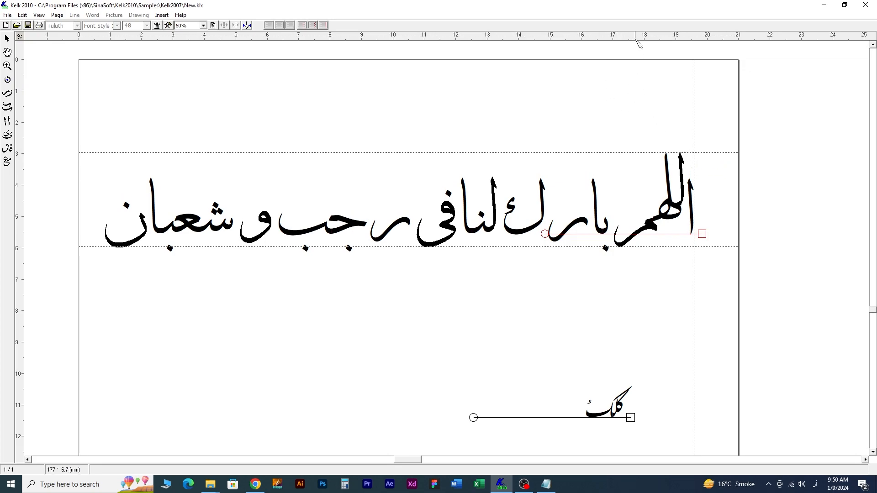
pyautogui.moveTo(639, 40); pyautogui.dragTo(657, 179)
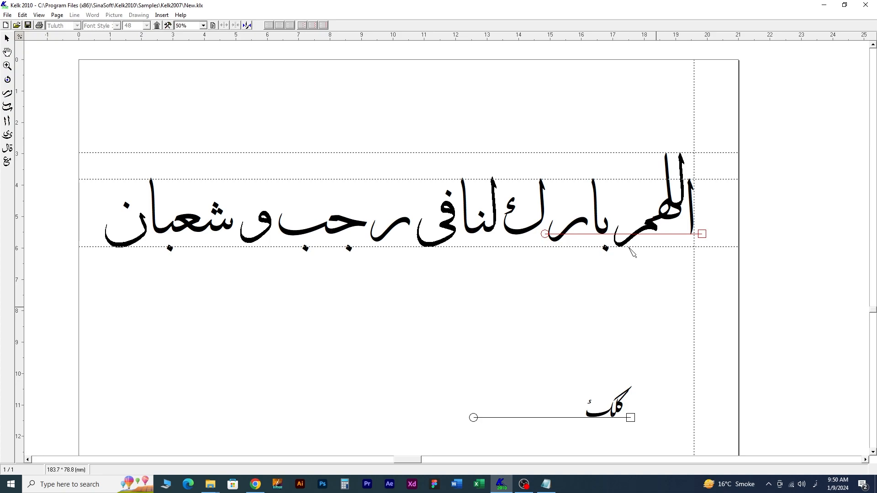
# Browse the other shapes of "للهم" and replace it with the third variant on page 16, matching the alef's height.
pyautogui.scroll(2, 614, 215)
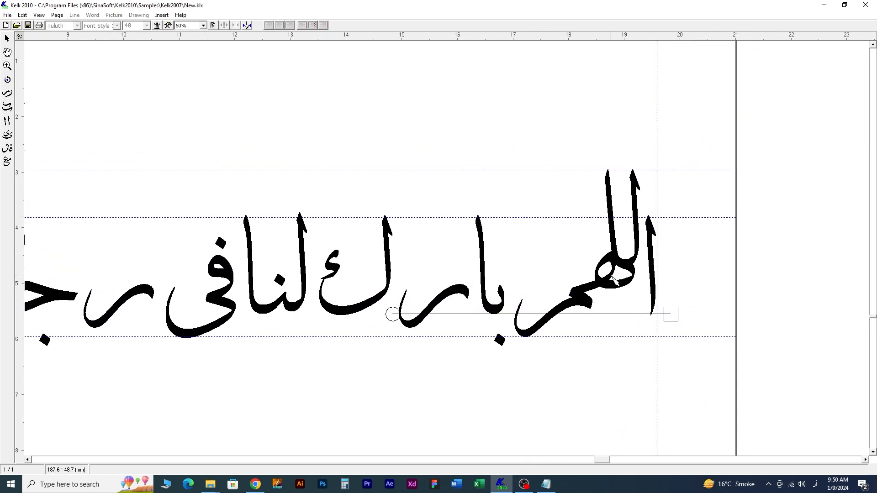
pyautogui.click(617, 266)
pyautogui.rightClick(618, 266)
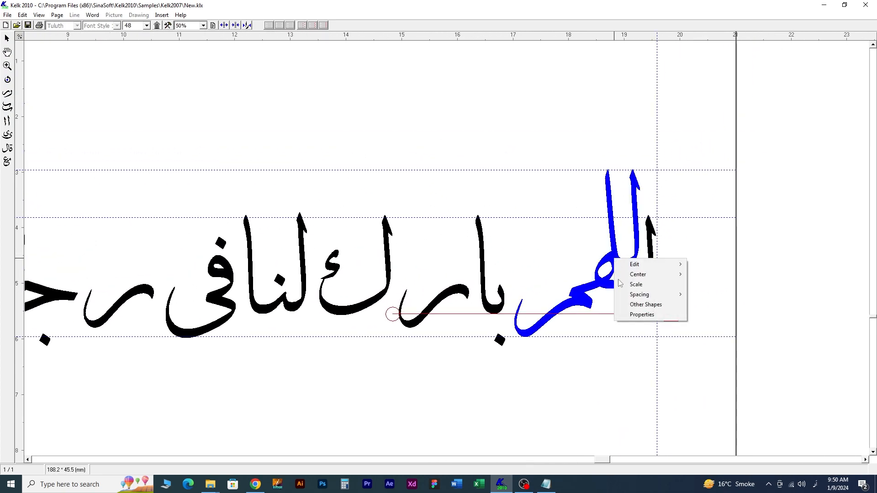
pyautogui.click(635, 304)
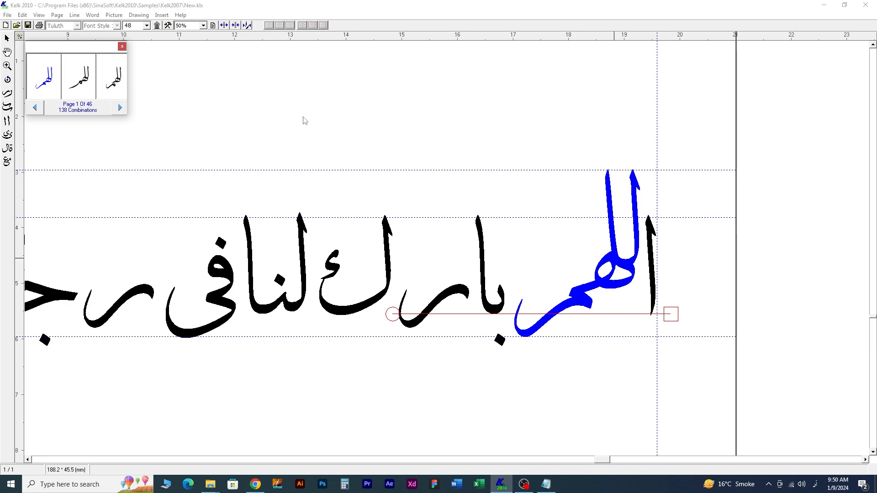
pyautogui.click(120, 108)
pyautogui.click(120, 109)
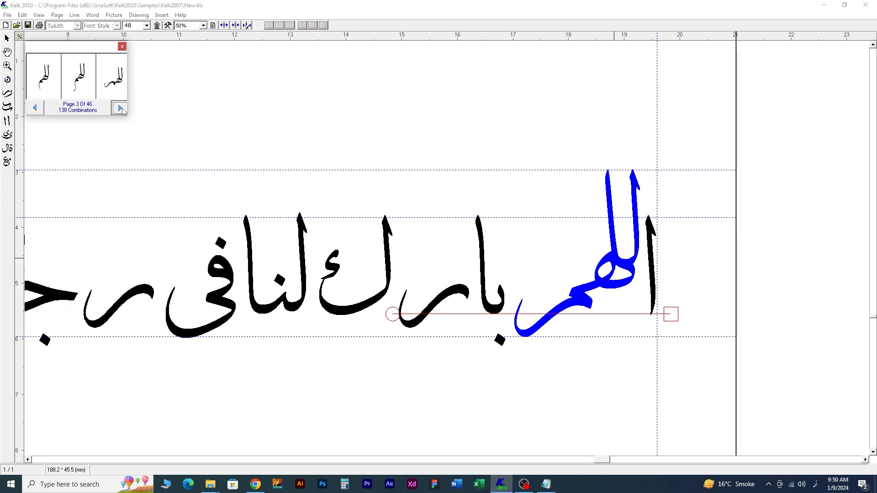
pyautogui.click(121, 109)
pyautogui.click(120, 108)
pyautogui.click(121, 108)
pyautogui.click(121, 108)
pyautogui.click(120, 108)
pyautogui.click(121, 108)
pyautogui.click(120, 108)
pyautogui.click(120, 108)
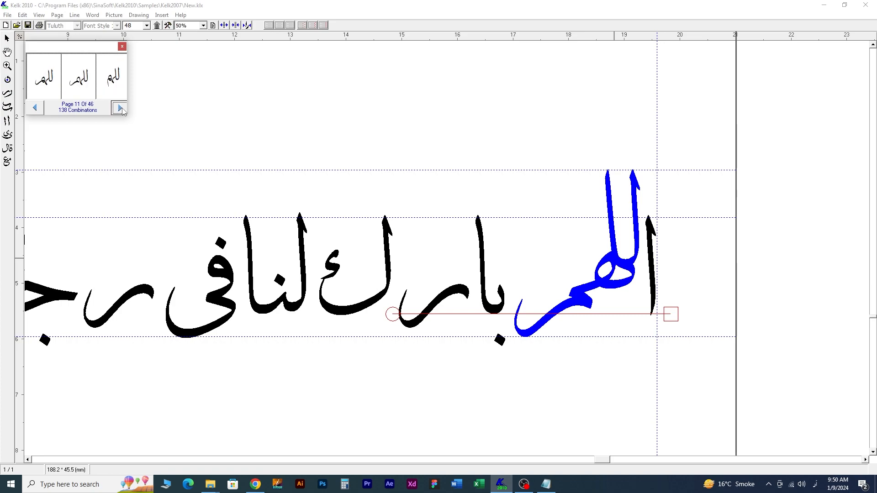
pyautogui.click(120, 108)
pyautogui.click(34, 109)
pyautogui.click(121, 109)
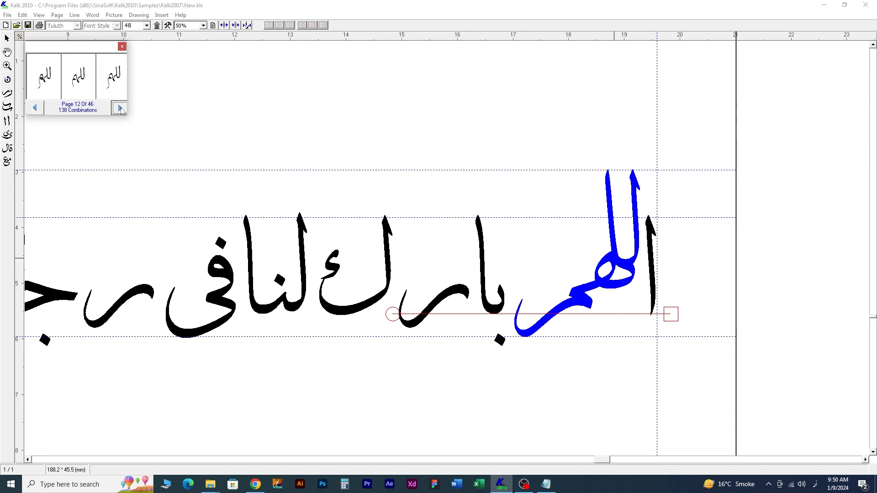
pyautogui.click(120, 109)
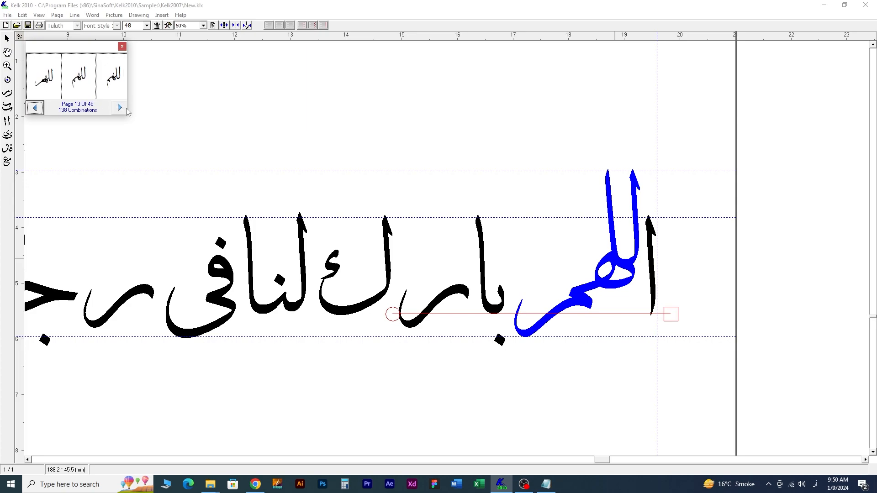
pyautogui.click(120, 108)
pyautogui.click(120, 109)
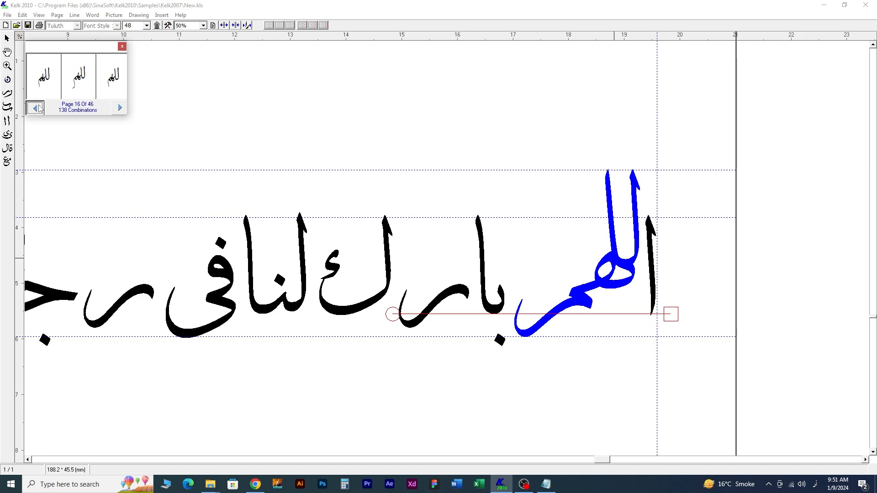
pyautogui.click(115, 81)
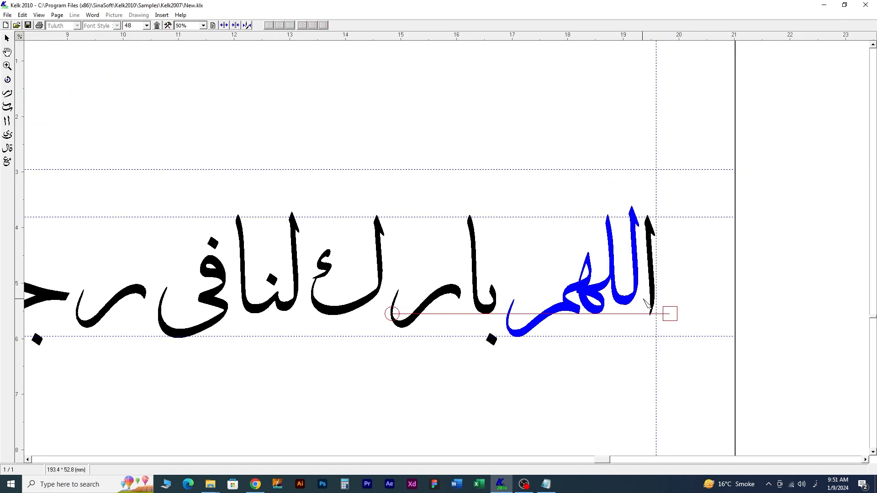
# Move "با" up against "اللهم" and replace it with its second shape variant.
pyautogui.click(488, 314)
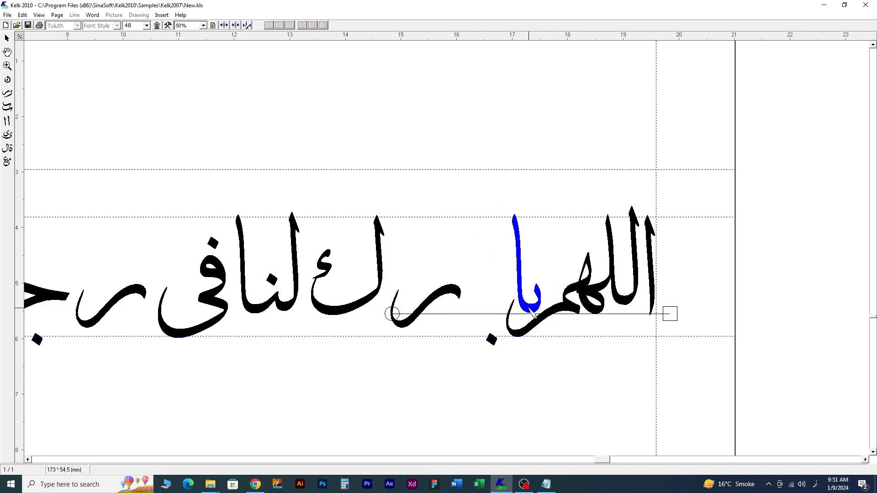
pyautogui.rightClick(531, 311)
pyautogui.click(560, 354)
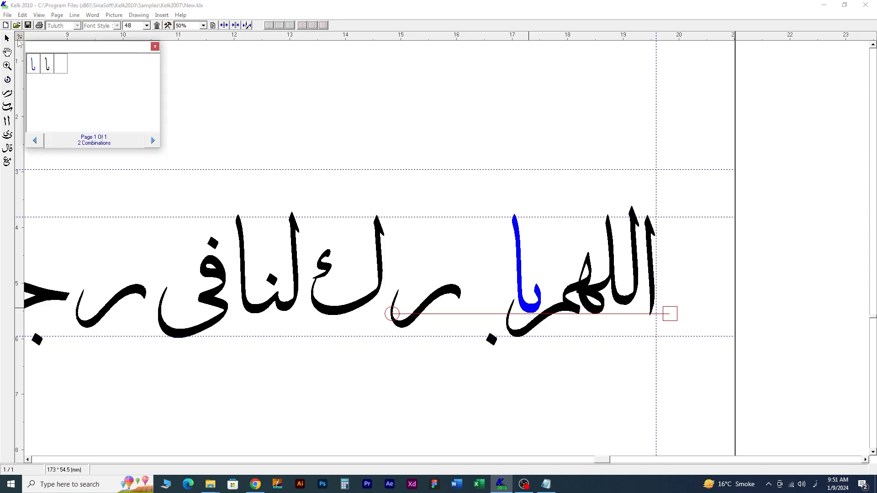
pyautogui.doubleClick(48, 65)
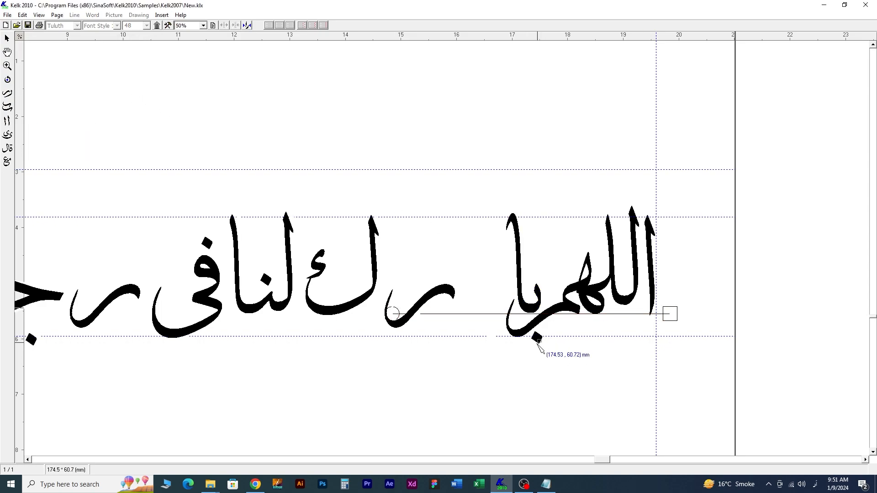
# Place the ب dot just beneath "با" and join the letter "ر" close to it.
pyautogui.scroll(4, 509, 324)
pyautogui.moveTo(543, 361)
pyautogui.mouseDown()
pyautogui.moveTo(612, 380)
pyautogui.moveTo(590, 347)
pyautogui.mouseUp()
pyautogui.moveTo(487, 300)
pyautogui.mouseDown()
pyautogui.moveTo(534, 309)
pyautogui.moveTo(558, 307)
pyautogui.moveTo(566, 295)
pyautogui.mouseUp()
pyautogui.click(477, 297)
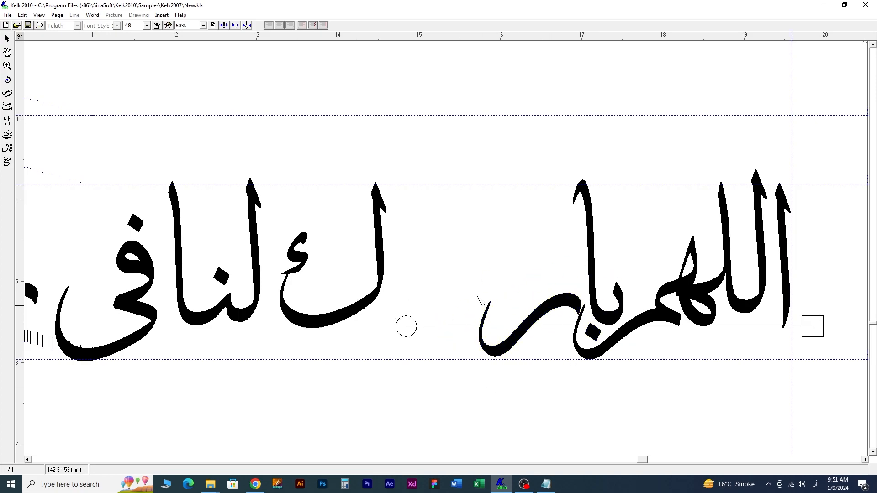
# Move the letter "ك" over the end of "ر" and place its small hamza mark inside the letter.
pyautogui.moveTo(477, 297)
pyautogui.mouseDown()
pyautogui.moveTo(497, 283)
pyautogui.moveTo(419, 297)
pyautogui.mouseUp()
pyautogui.moveTo(232, 260); pyautogui.dragTo(430, 262)
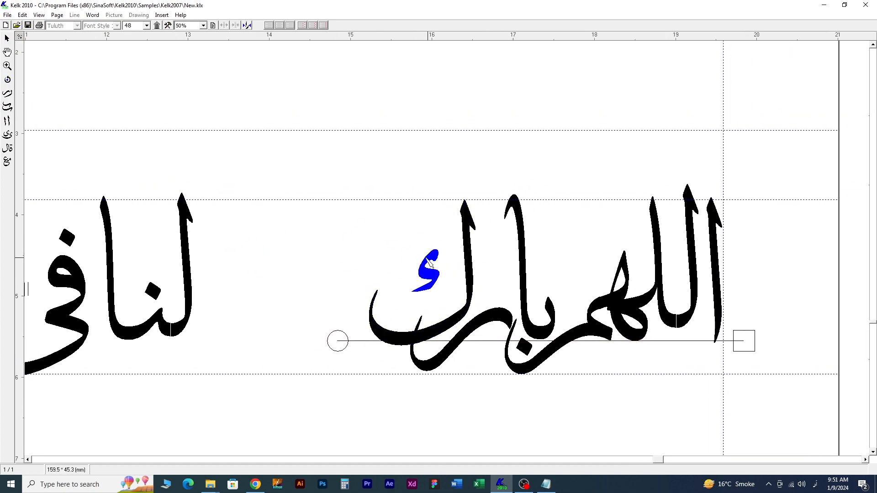
pyautogui.click(443, 192)
pyautogui.click(470, 218)
pyautogui.rightClick(445, 221)
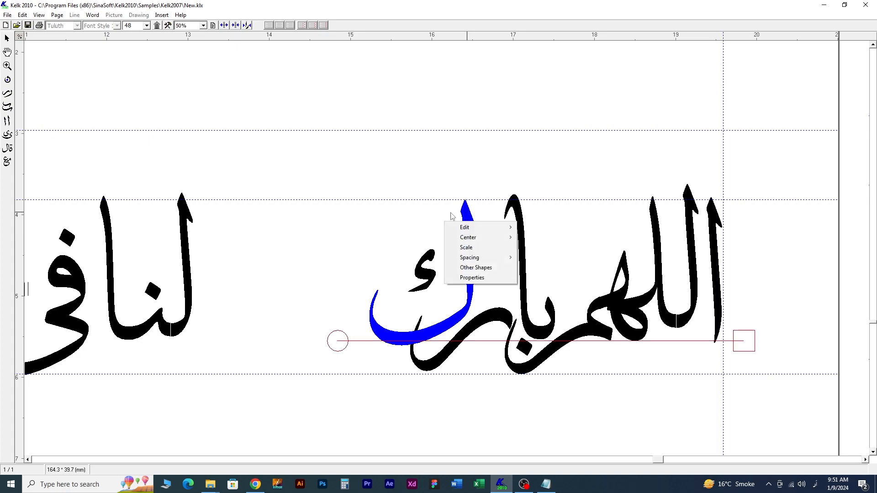
pyautogui.click(475, 268)
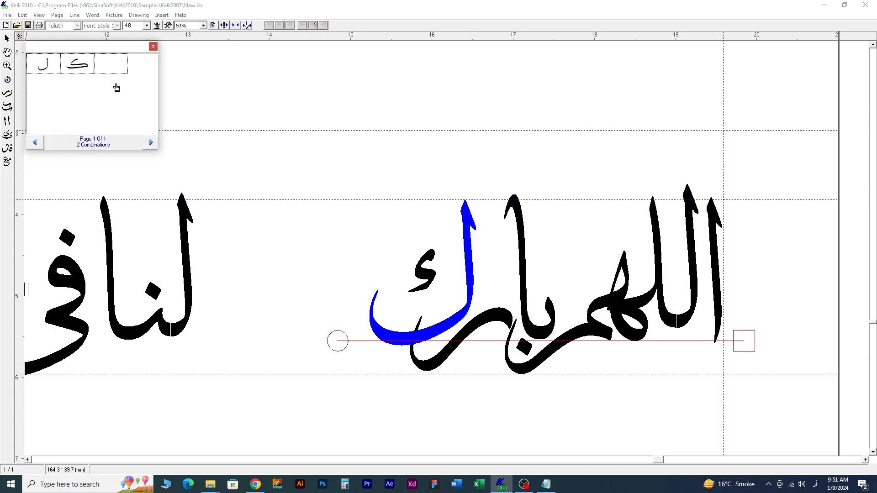
pyautogui.click(153, 47)
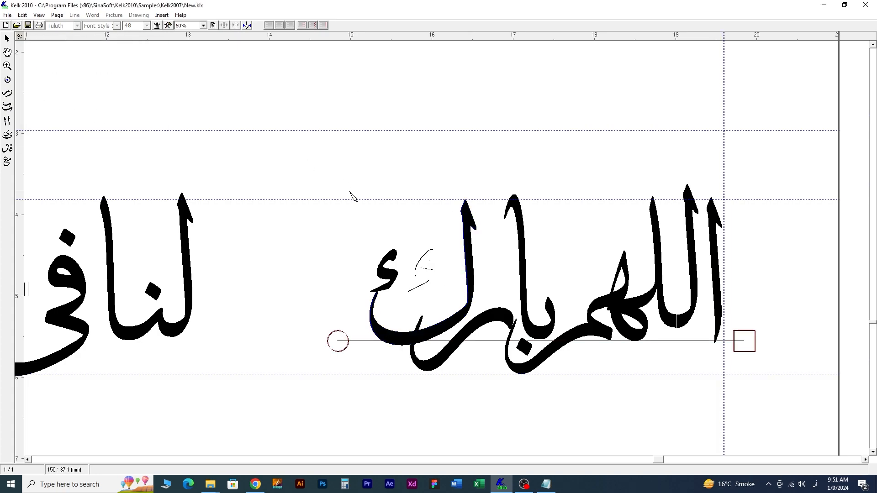
# Fine-tune the hamza mark's position inside the bowl of "ك", slightly lower and near the upright stem.
pyautogui.click(383, 258)
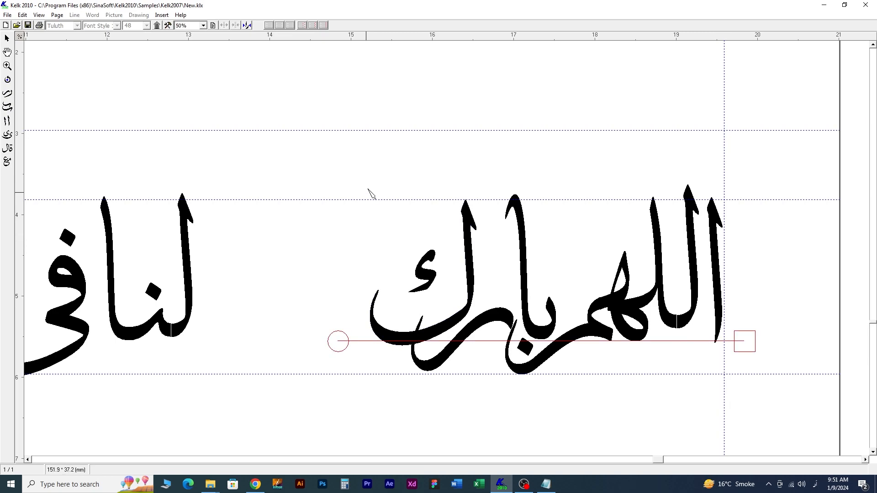
pyautogui.click(433, 283)
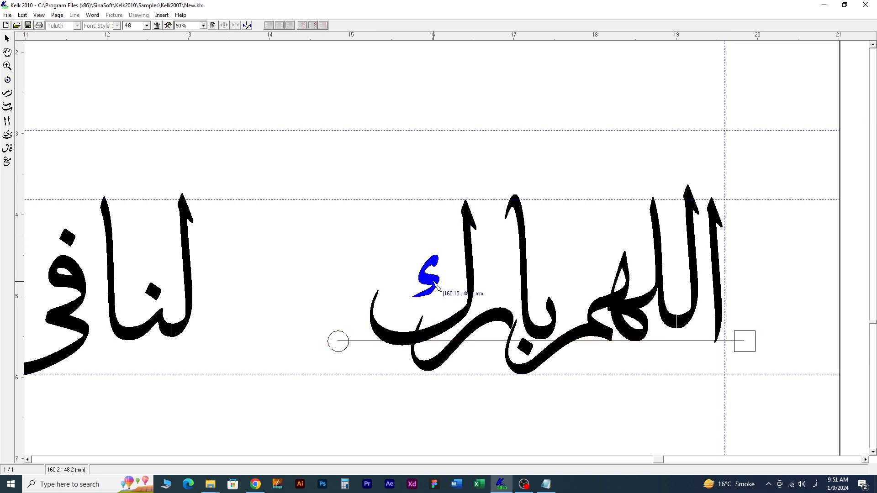
# Raise the guide at the alef tops slightly and add a horizontal guide along the text baseline.
pyautogui.scroll(-2, 365, 301)
pyautogui.hscroll(-3, 347, 292)
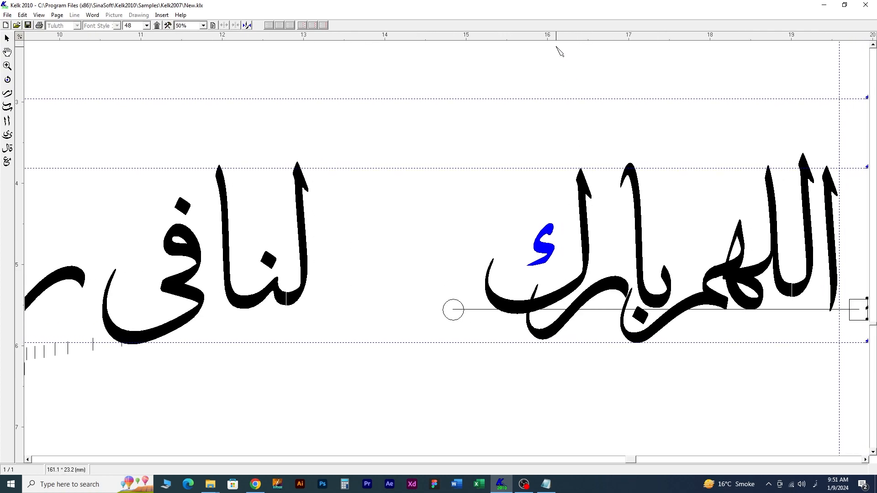
pyautogui.click(596, 137)
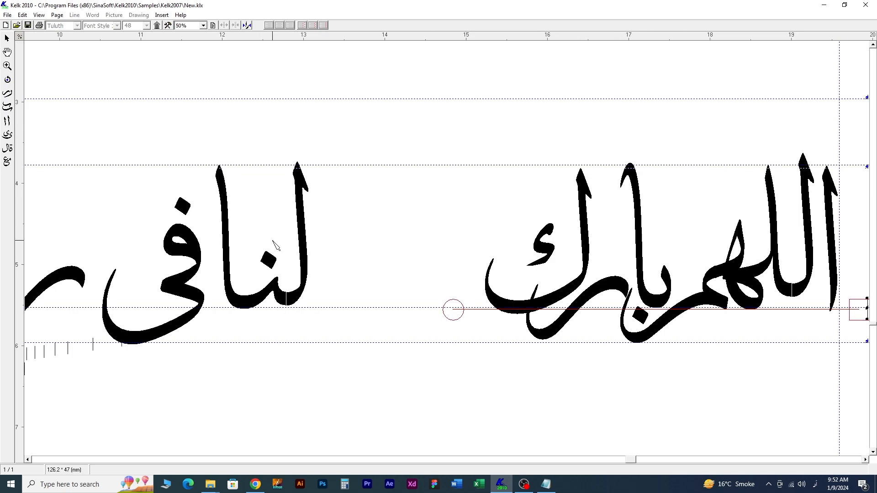
# Move "لنا" and its dot beside "بارك" and replace the word with the shape variant that has a curved alef top.
pyautogui.moveTo(312, 242); pyautogui.dragTo(470, 243)
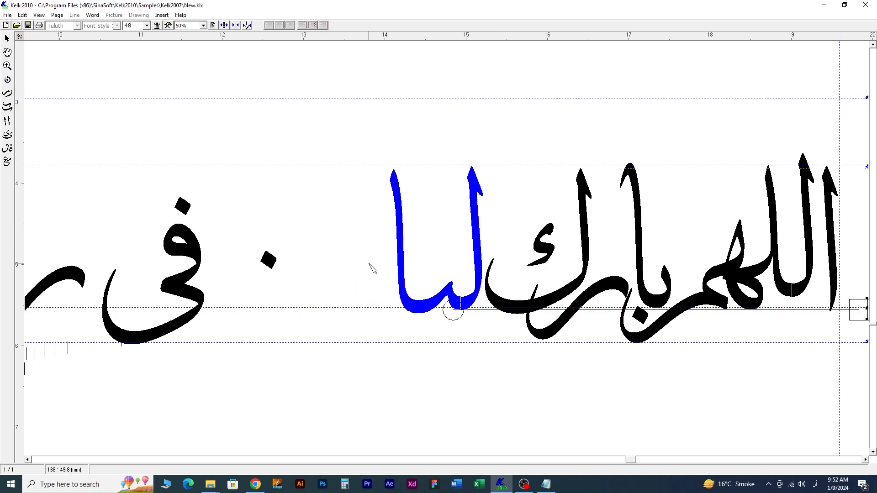
pyautogui.click(400, 212)
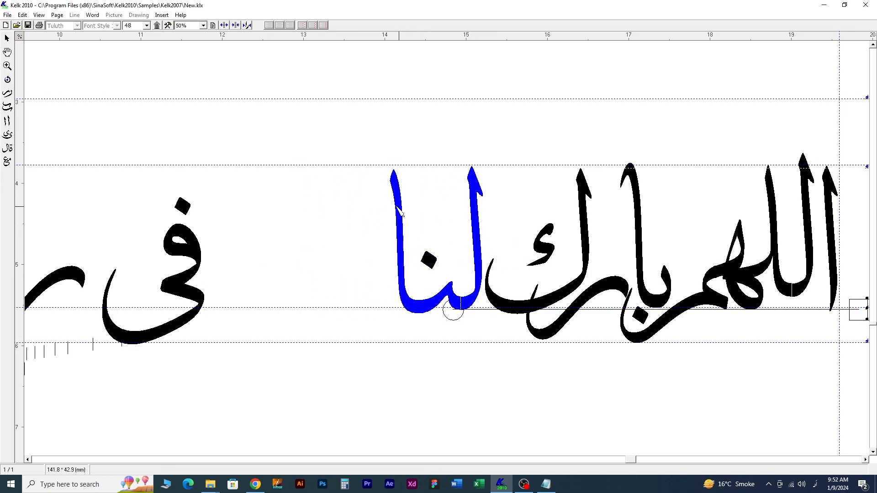
pyautogui.rightClick(419, 249)
pyautogui.click(446, 307)
pyautogui.click(57, 63)
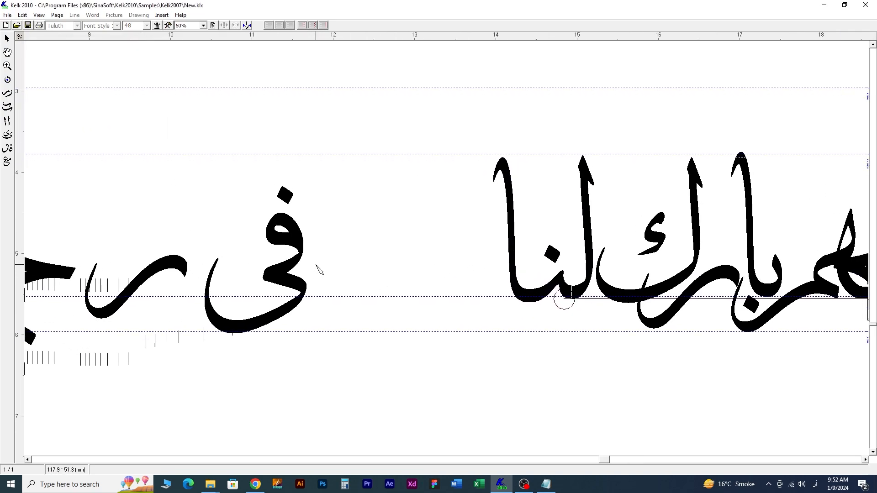
# Move "في" up against "لنا" and position its dot centrally above the "ف".
pyautogui.moveTo(385, 240); pyautogui.dragTo(497, 247)
pyautogui.rightClick(485, 239)
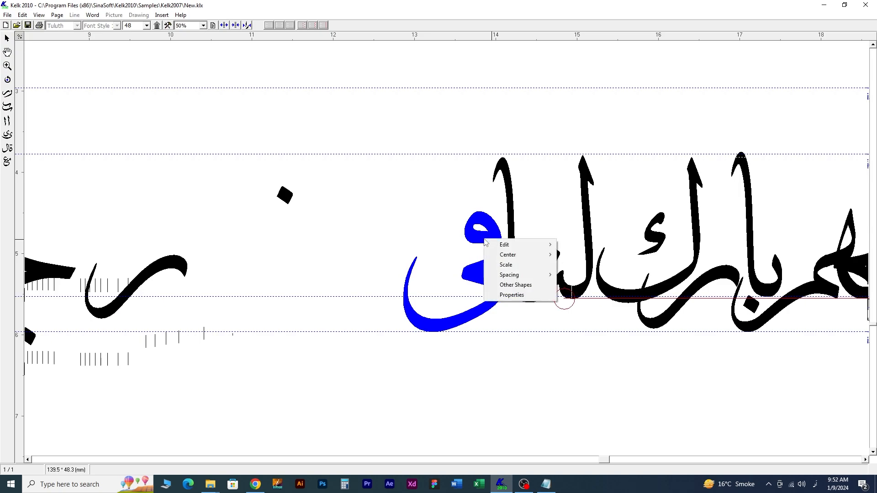
pyautogui.click(502, 286)
pyautogui.click(47, 63)
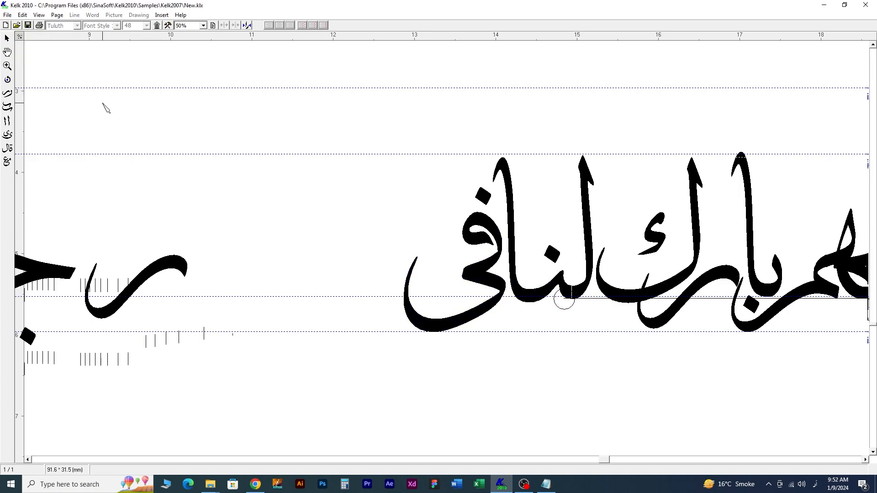
pyautogui.moveTo(486, 196); pyautogui.dragTo(480, 202)
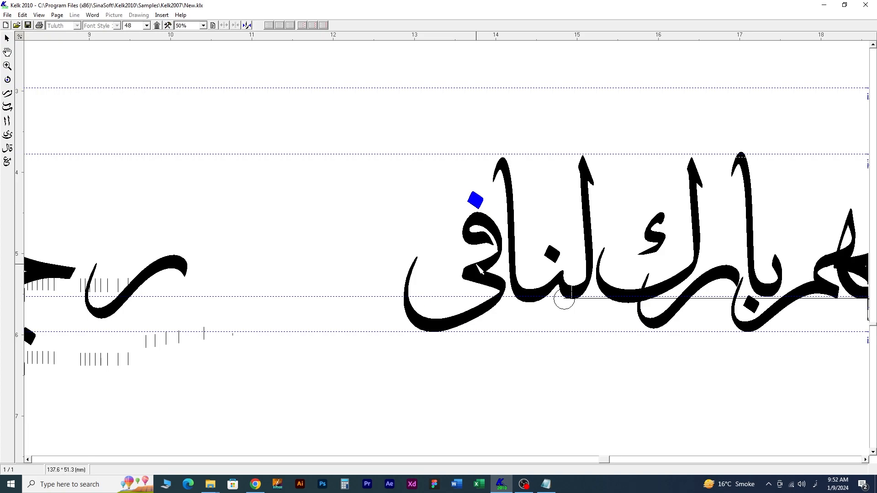
pyautogui.moveTo(445, 284); pyautogui.dragTo(485, 281)
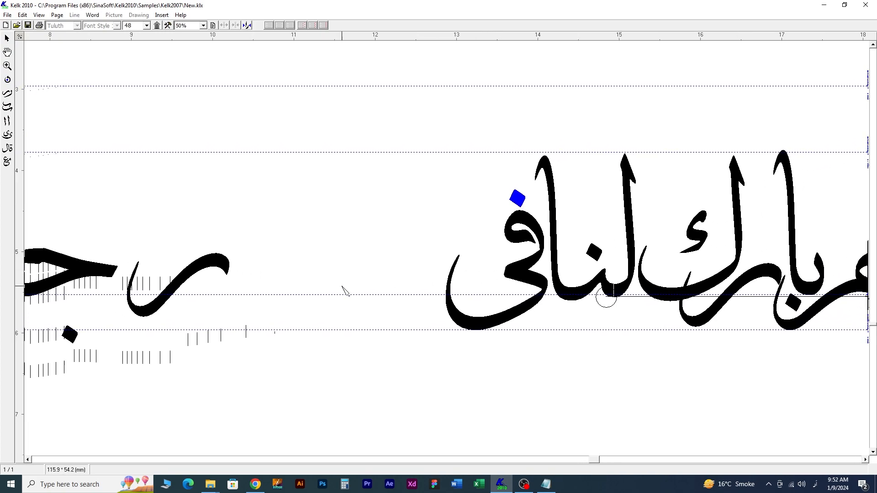
# Move "ر" and "حب" up against "في" and place the dot of the "ج" just below the letter.
pyautogui.moveTo(217, 268); pyautogui.dragTo(462, 283)
pyautogui.moveTo(92, 268); pyautogui.dragTo(405, 242)
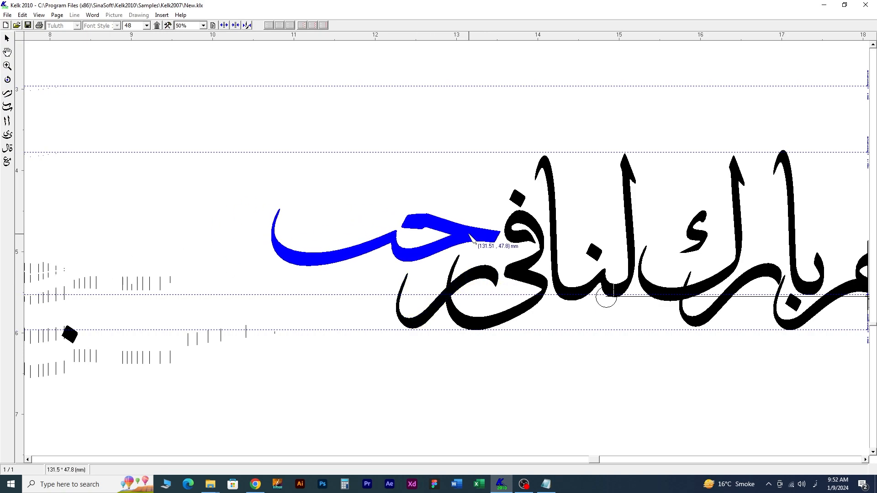
pyautogui.scroll(-1, 405, 242)
pyautogui.scroll(-2, 405, 242)
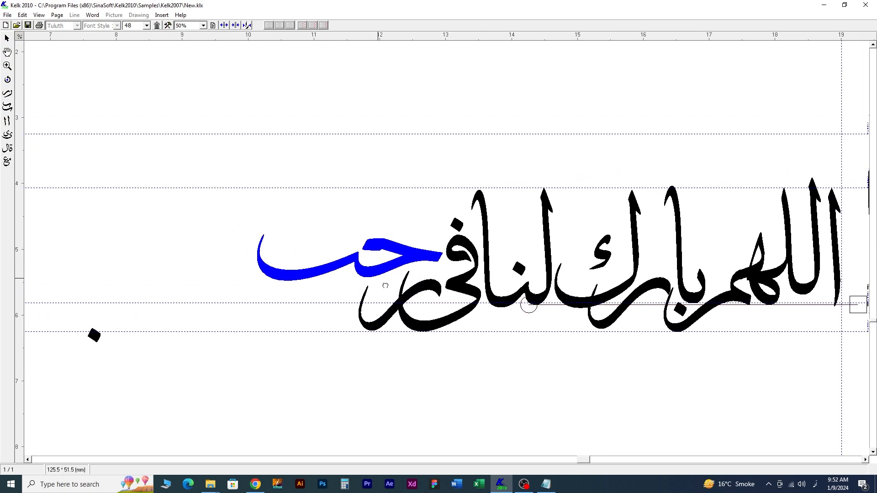
pyautogui.moveTo(98, 339); pyautogui.dragTo(390, 287)
pyautogui.click(336, 355)
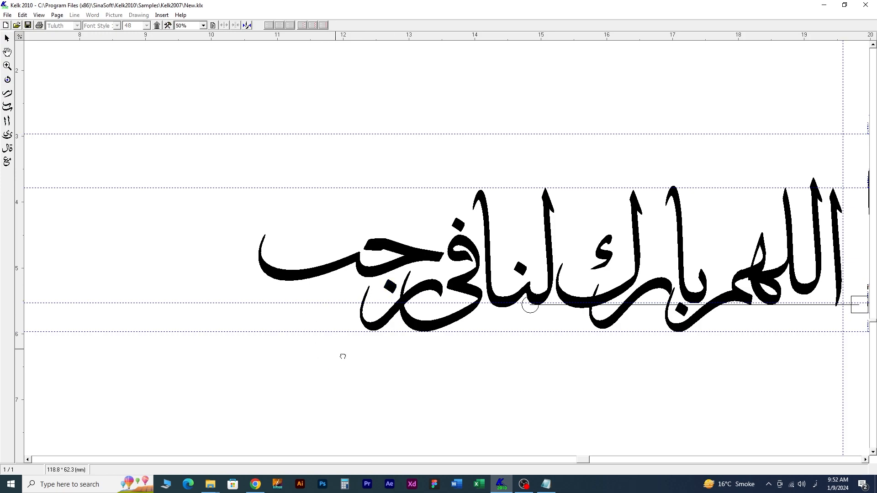
# Place the dot of the final "ب" in "رجب" centrally below its long stroke.
pyautogui.hscroll(-1, 343, 356)
pyautogui.hscroll(-3, 372, 352)
pyautogui.moveTo(100, 347)
pyautogui.mouseDown()
pyautogui.moveTo(228, 340)
pyautogui.moveTo(422, 303)
pyautogui.mouseUp()
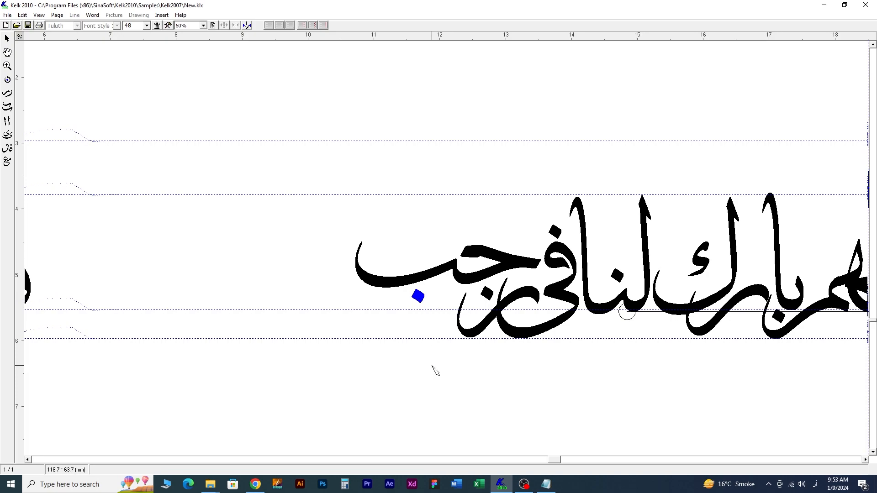
pyautogui.click(435, 370)
# Position the "و" so it overlaps the raised end of "رجب".
pyautogui.moveTo(394, 355); pyautogui.dragTo(321, 343)
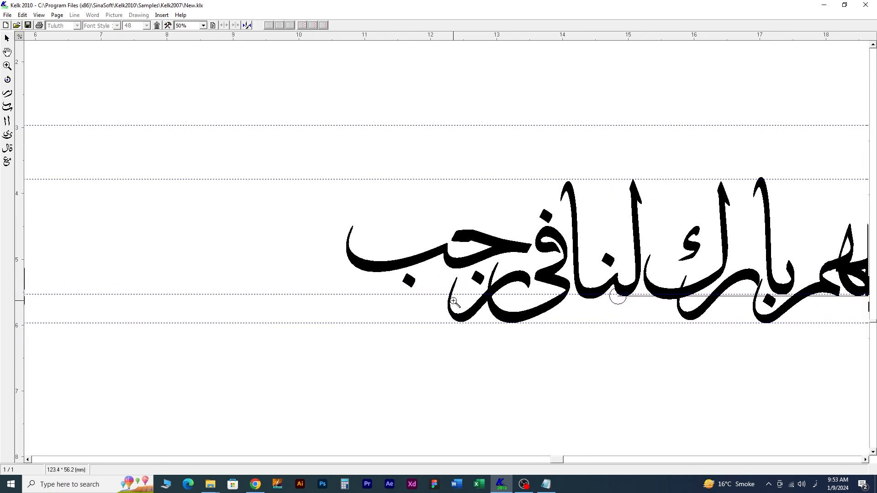
pyautogui.scroll(3, 454, 301)
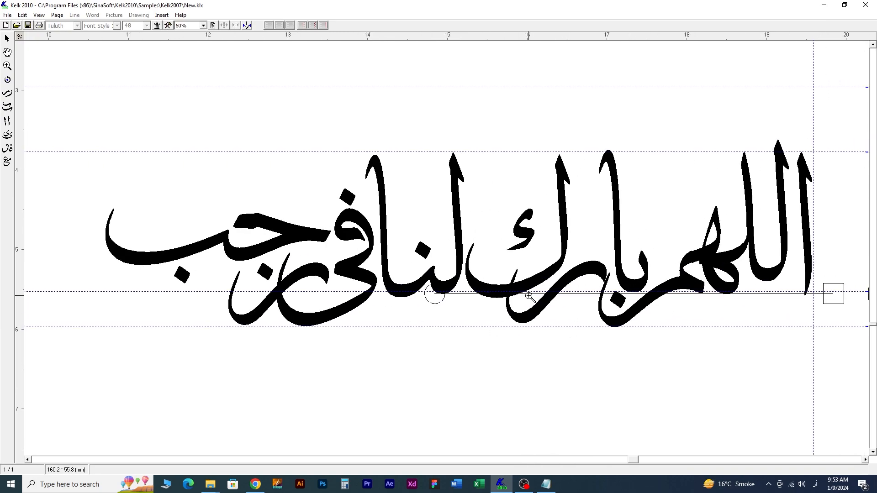
pyautogui.scroll(1, 507, 315)
pyautogui.scroll(-1, 264, 306)
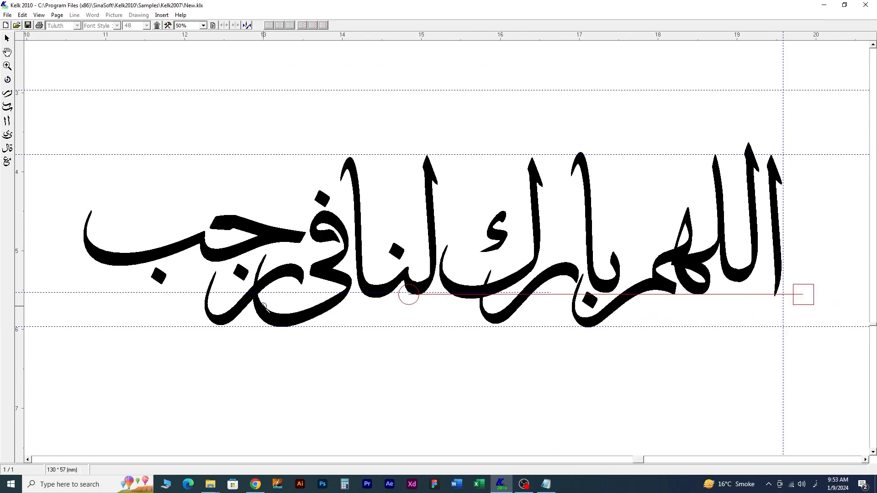
pyautogui.scroll(-2, 263, 306)
pyautogui.moveTo(457, 315); pyautogui.dragTo(497, 299)
pyautogui.click(478, 361)
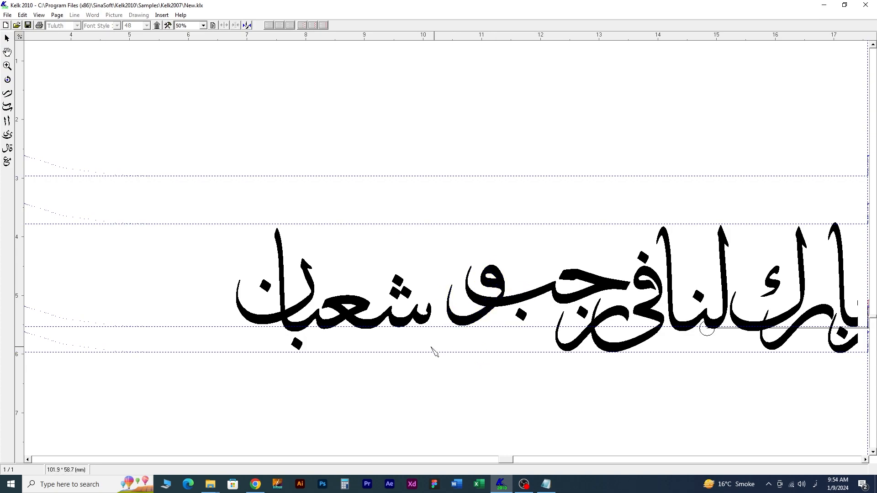
# Shift the whole word "شعبان" with all its dots slightly closer to the "و".
pyautogui.scroll(1, 424, 299)
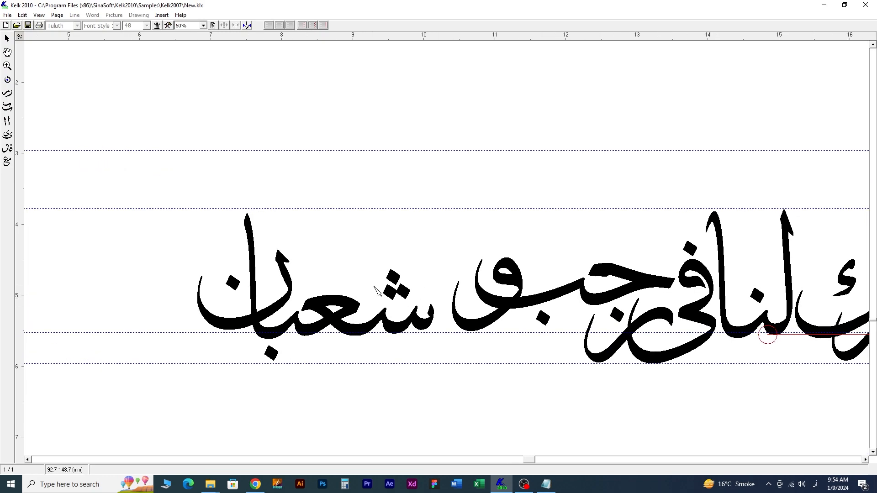
pyautogui.moveTo(155, 180); pyautogui.dragTo(443, 401)
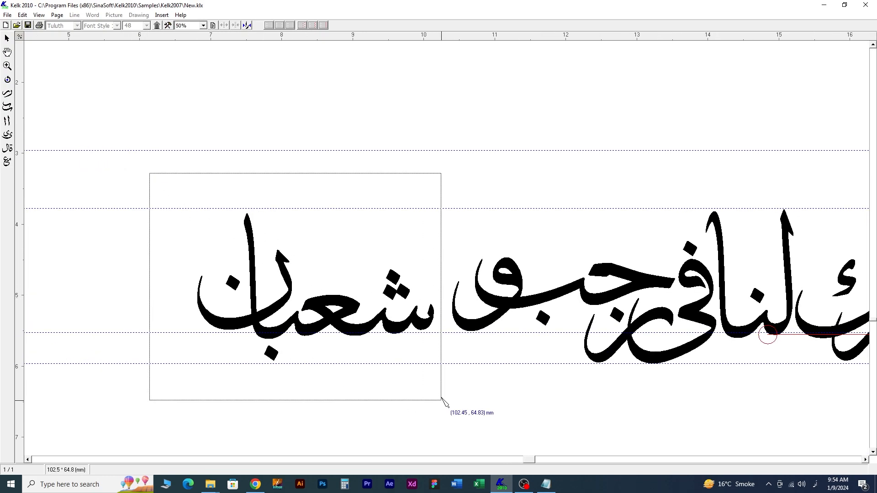
pyautogui.moveTo(403, 332); pyautogui.dragTo(418, 332)
pyautogui.click(457, 379)
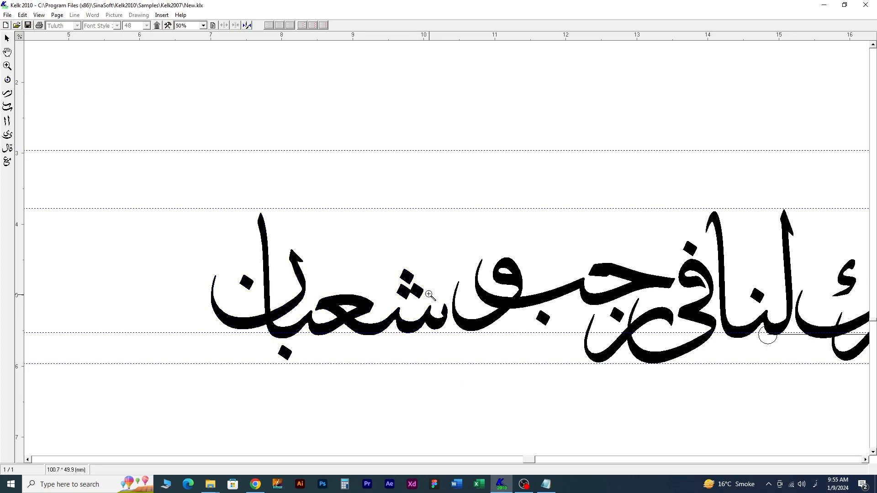
# Add a vertical guide at the outer edge of the final "ن" in "شعبان".
pyautogui.scroll(-1, 440, 301)
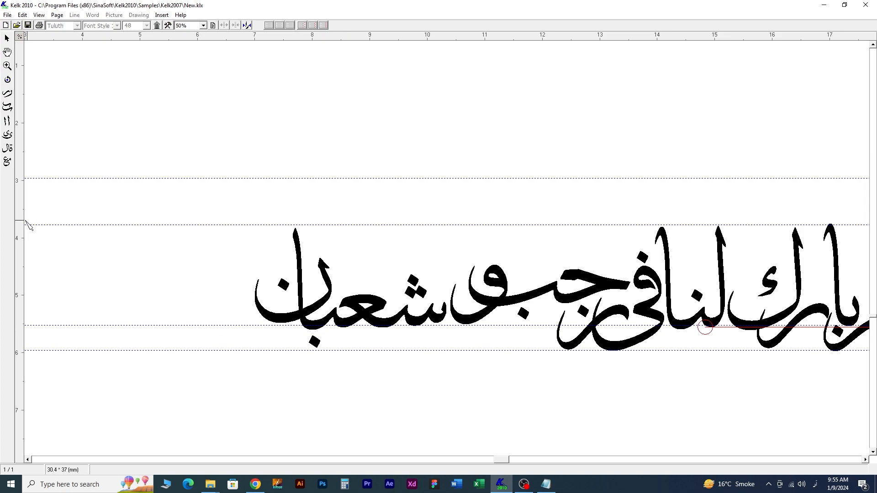
pyautogui.moveTo(20, 220); pyautogui.dragTo(257, 284)
pyautogui.moveTo(460, 374); pyautogui.dragTo(546, 328)
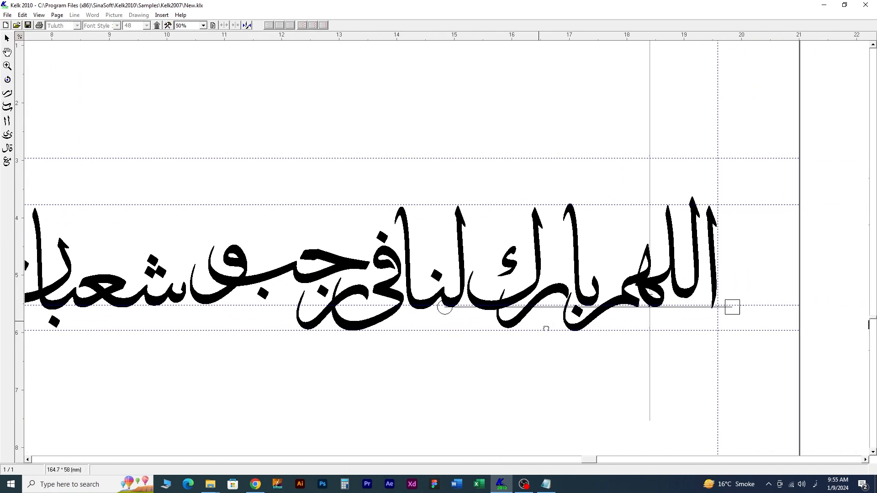
# Show the diacritics palette and place a fatha over the first lam and a shadda over the second lam of "اللهم".
pyautogui.doubleClick(685, 213)
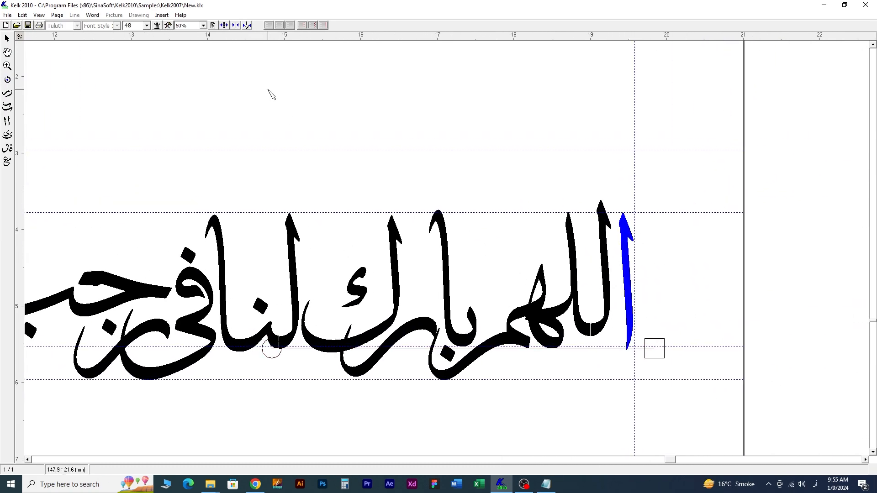
pyautogui.click(156, 26)
pyautogui.moveTo(184, 108); pyautogui.dragTo(476, 89)
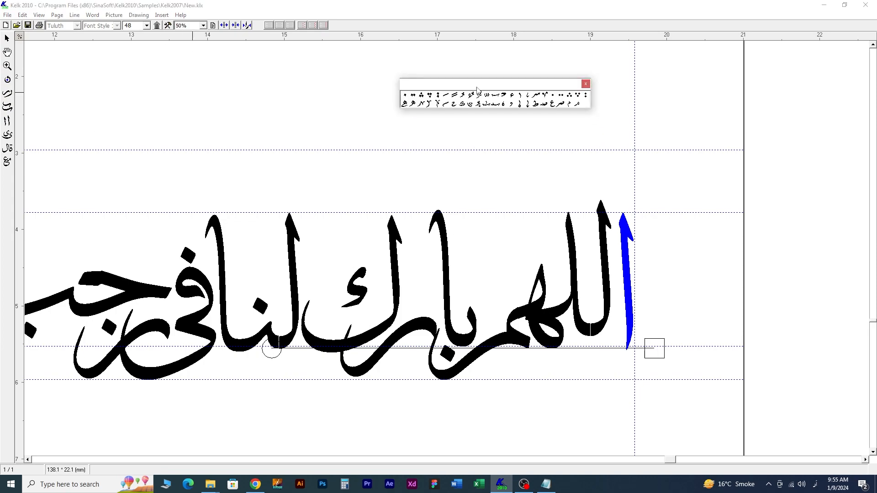
pyautogui.click(615, 195)
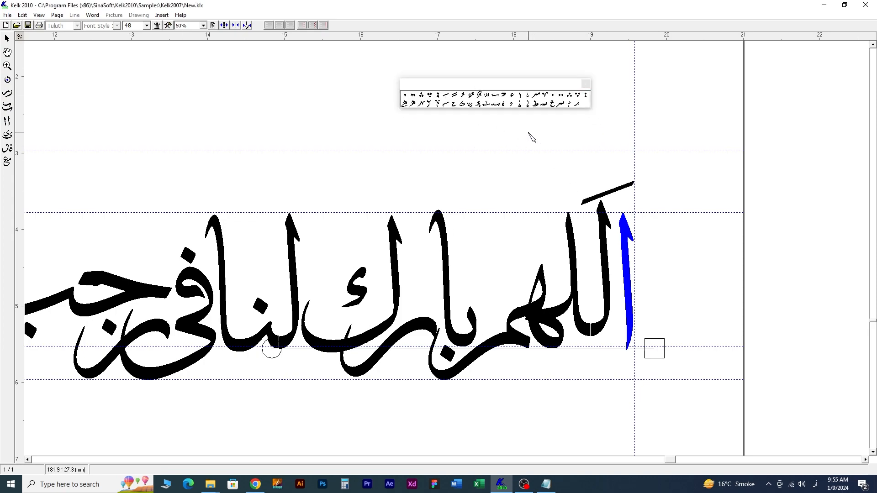
pyautogui.click(482, 97)
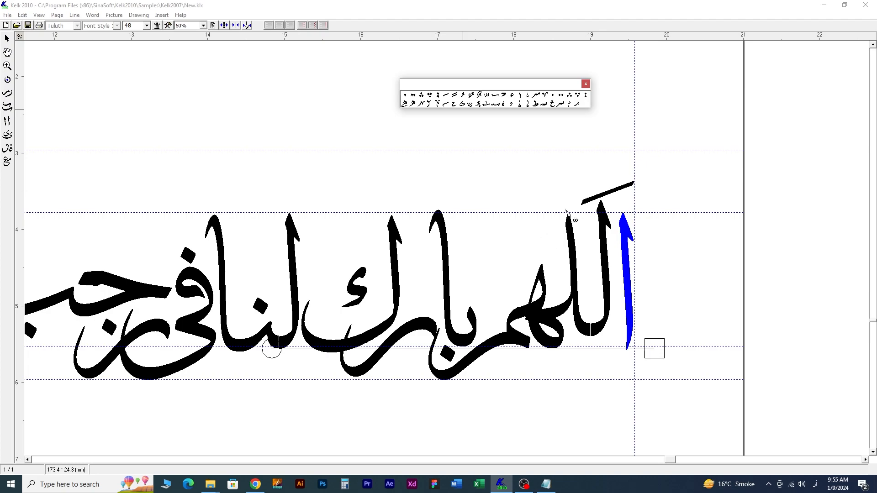
pyautogui.click(559, 196)
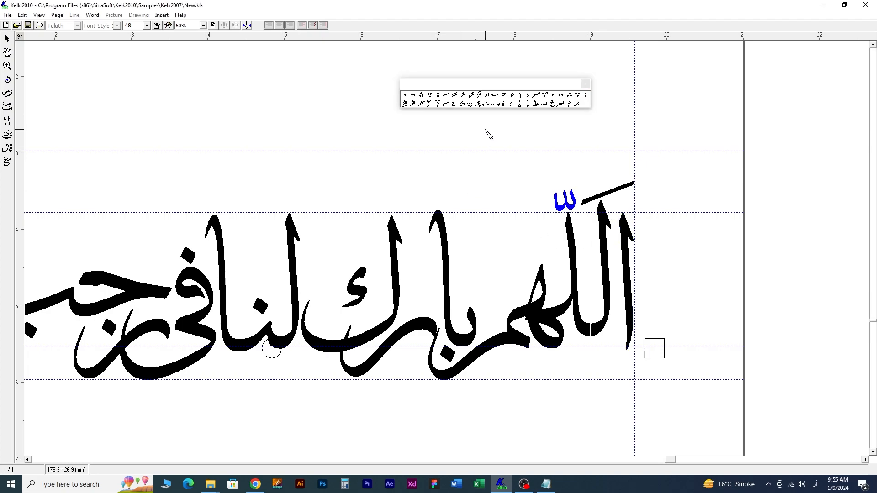
# Add a fatha beneath the shadda of "اللهم" and a damma above the "ه".
pyautogui.click(446, 97)
pyautogui.click(537, 235)
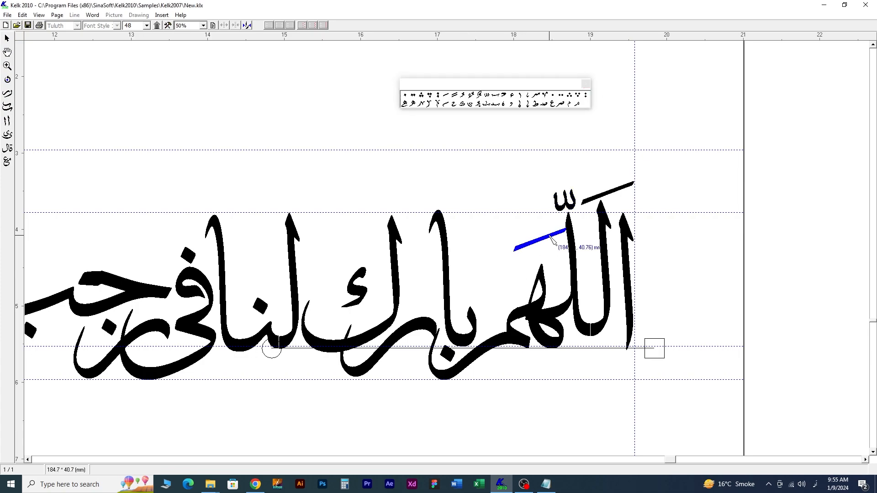
pyautogui.click(468, 97)
pyautogui.click(521, 268)
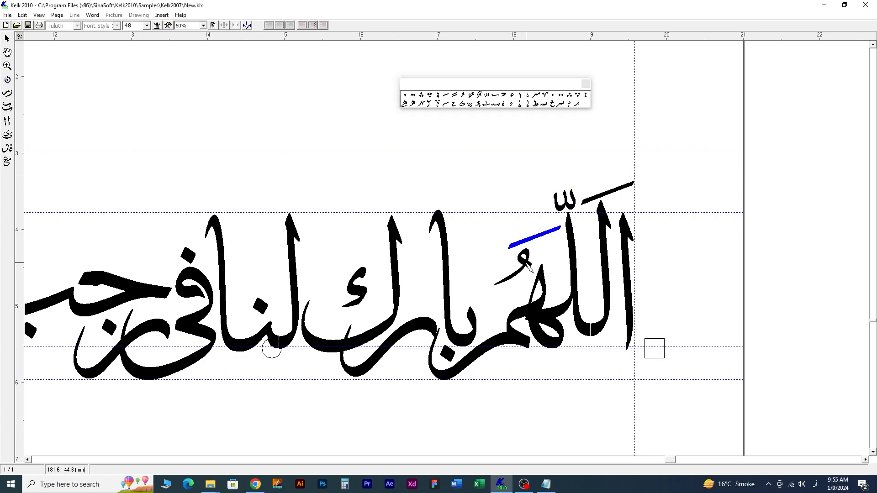
# Add a shadda above the "م" of "اللهم" and place a fatha over it.
pyautogui.click(488, 100)
pyautogui.click(500, 303)
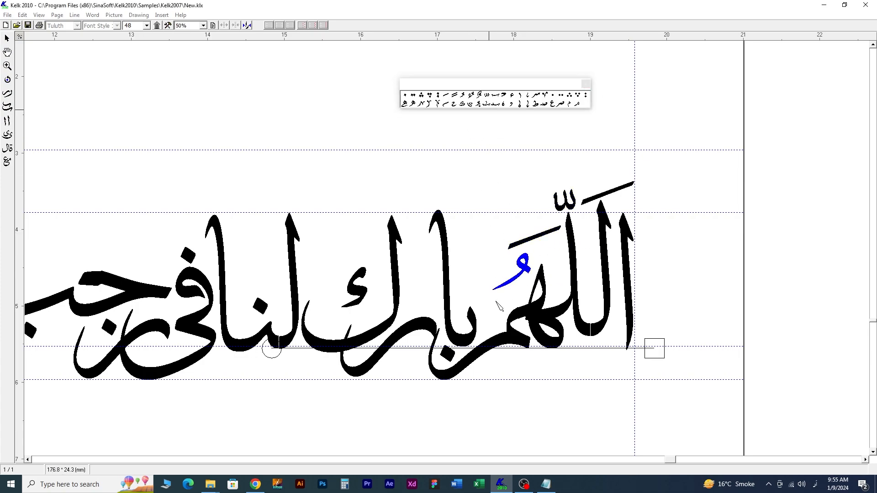
pyautogui.click(494, 269)
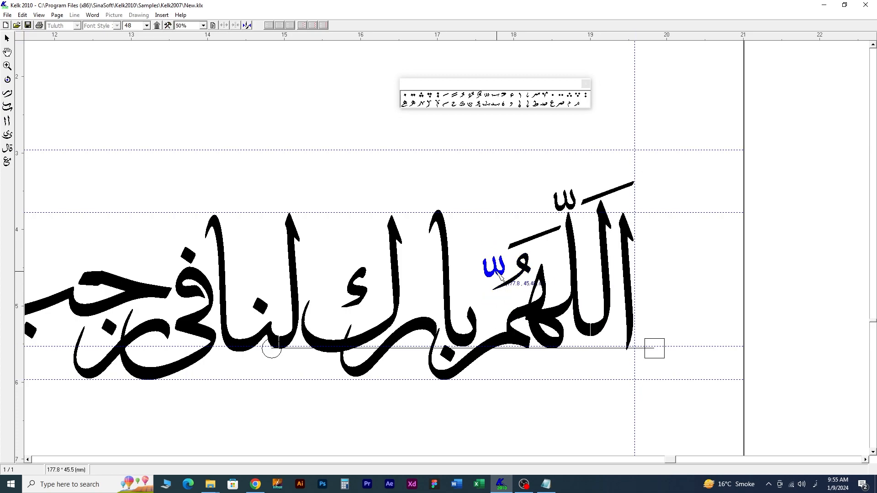
pyautogui.click(449, 97)
pyautogui.click(490, 238)
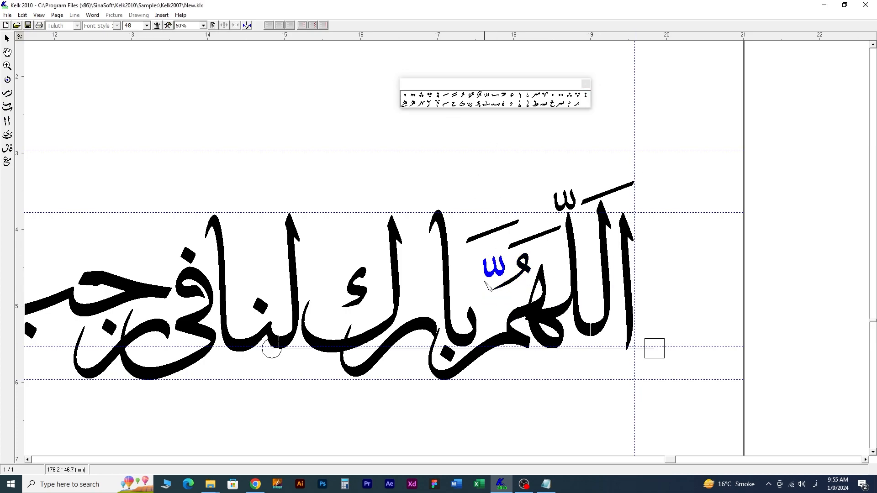
# Add another fatha for the "ب" of "بارك" and arrange it with the existing fatha beside the tall alef.
pyautogui.click(447, 99)
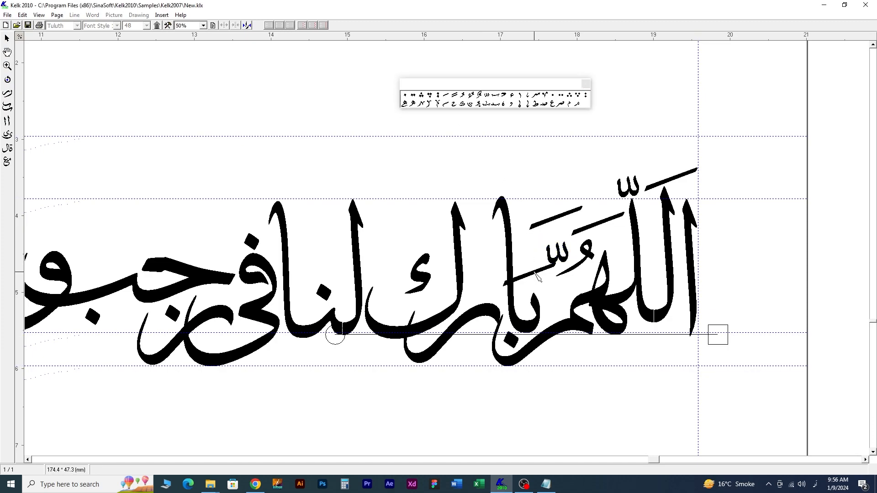
pyautogui.click(554, 213)
pyautogui.click(551, 211)
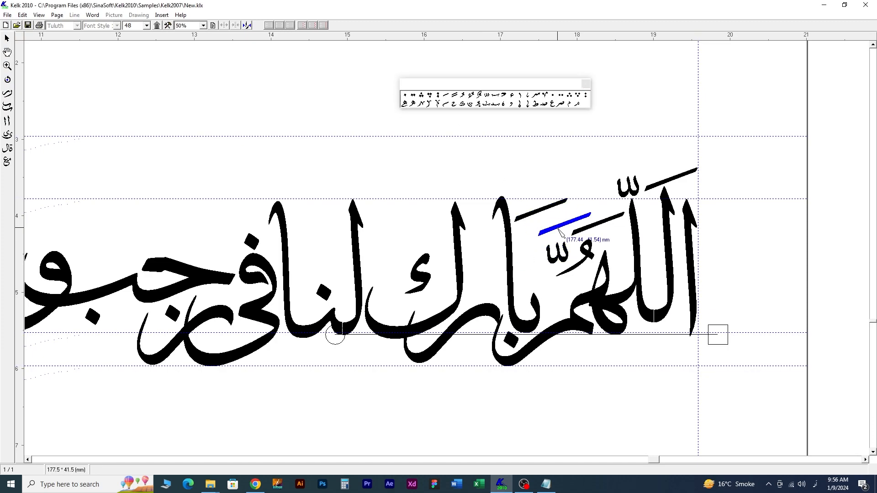
# Lower the shadda close to the "م", set one fatha just above it and lower the other beside the alef of "بارك".
pyautogui.click(557, 255)
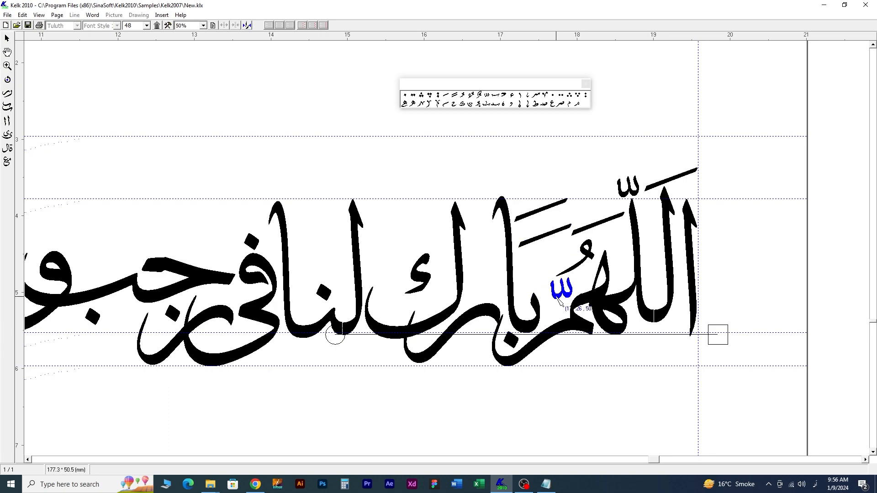
pyautogui.click(590, 258)
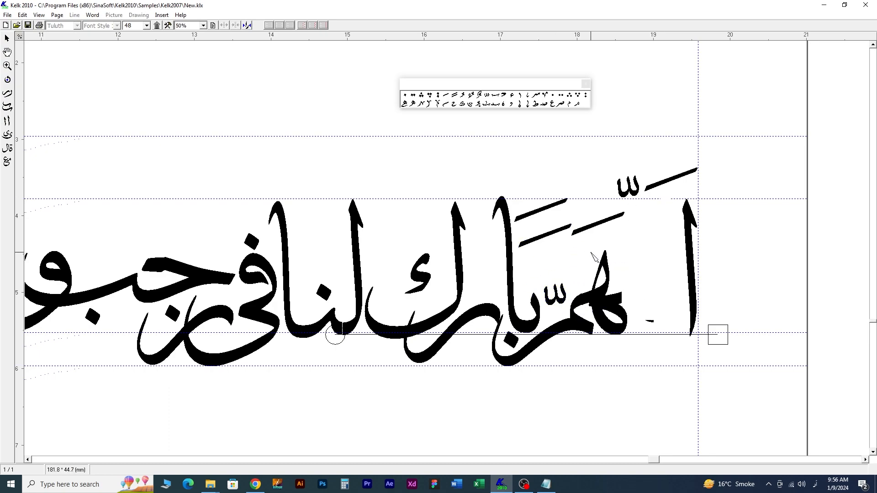
pyautogui.moveTo(546, 234); pyautogui.dragTo(551, 269)
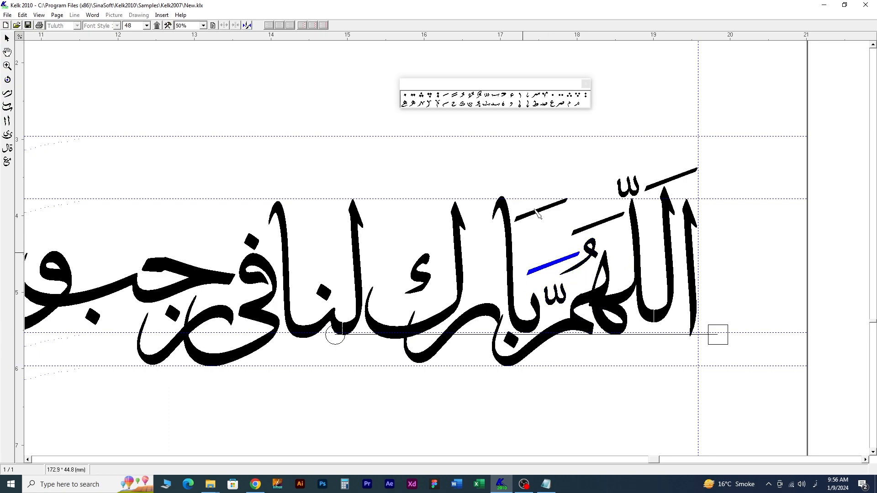
pyautogui.moveTo(538, 215); pyautogui.dragTo(541, 238)
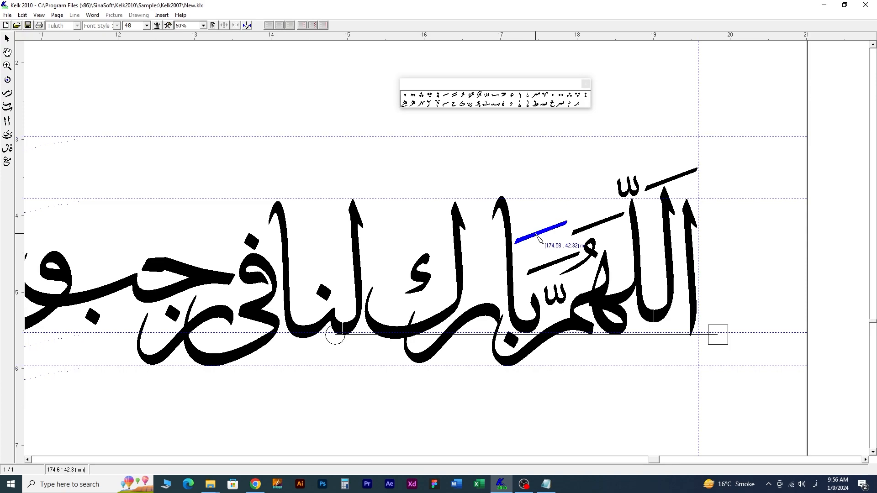
pyautogui.click(452, 412)
# Place a kasra below the "ر" of "بارك", parallel to its tail.
pyautogui.moveTo(440, 385)
pyautogui.mouseDown()
pyautogui.moveTo(477, 377)
pyautogui.moveTo(469, 384)
pyautogui.mouseUp()
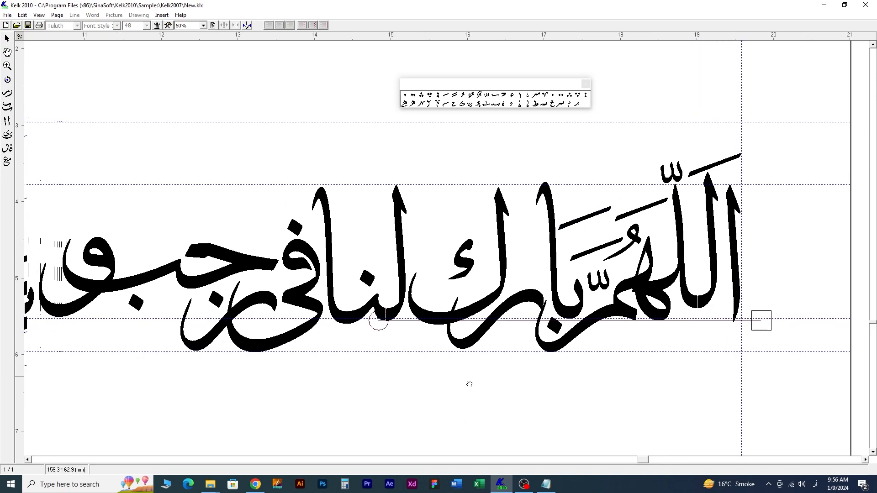
pyautogui.scroll(3, 468, 384)
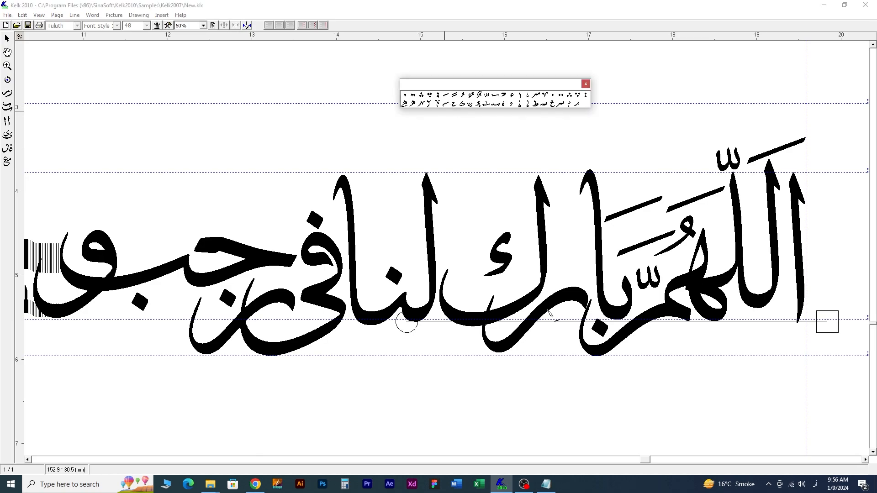
pyautogui.click(553, 346)
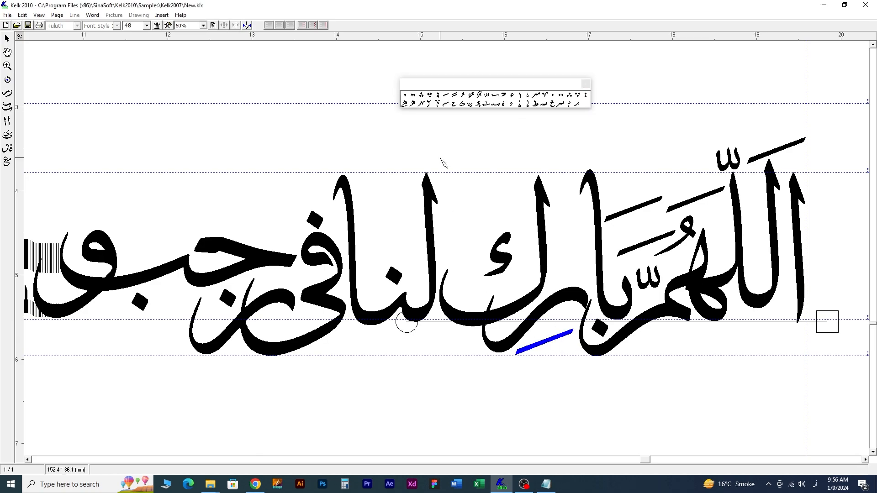
# Place a sukun above the hamza mark of the "ك" in "بارك" and set the sukun's size to 28.
pyautogui.moveTo(504, 103); pyautogui.dragTo(508, 204)
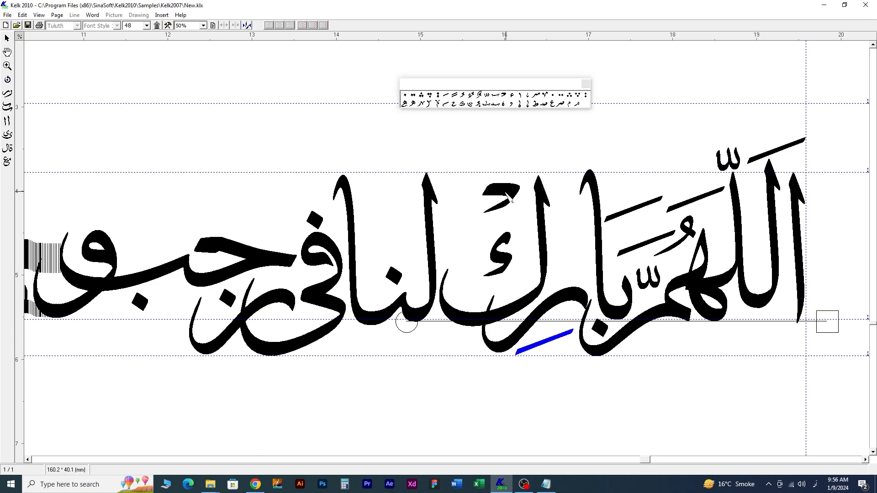
pyautogui.click(147, 26)
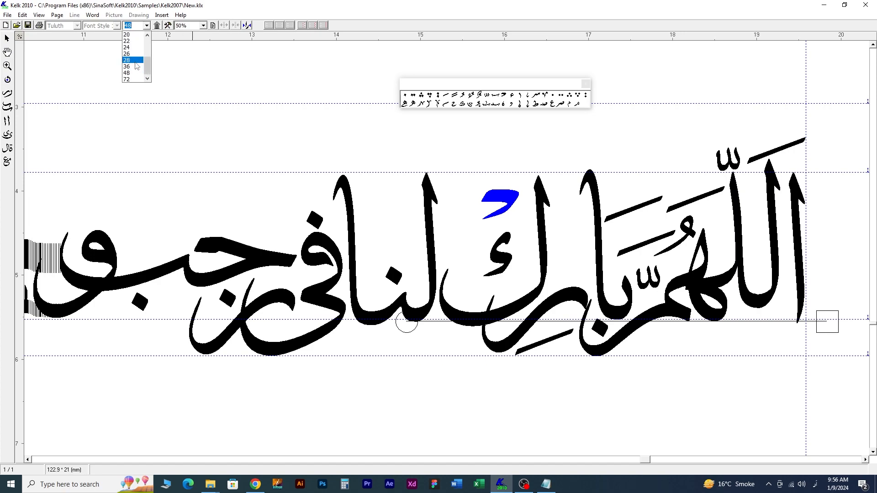
pyautogui.click(137, 67)
pyautogui.click(539, 346)
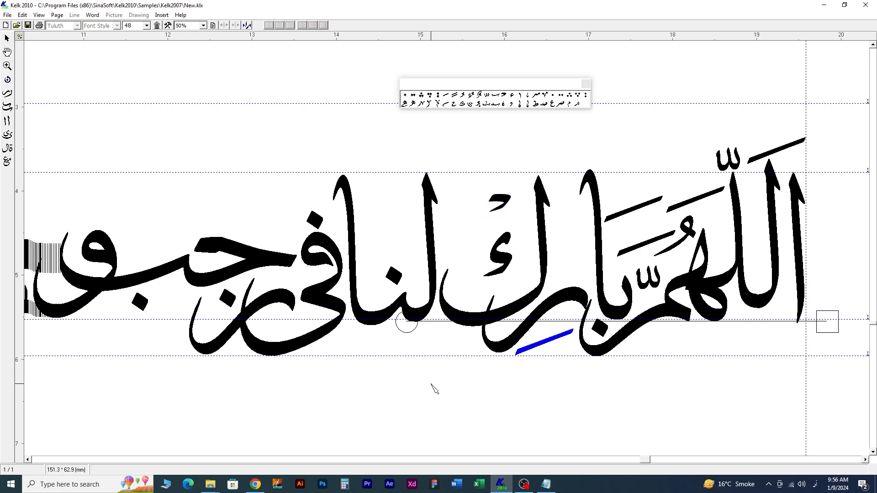
# Add two fathas to "لنا", one beside the top of the "ل" and one above the "ن".
pyautogui.moveTo(444, 104); pyautogui.dragTo(442, 106)
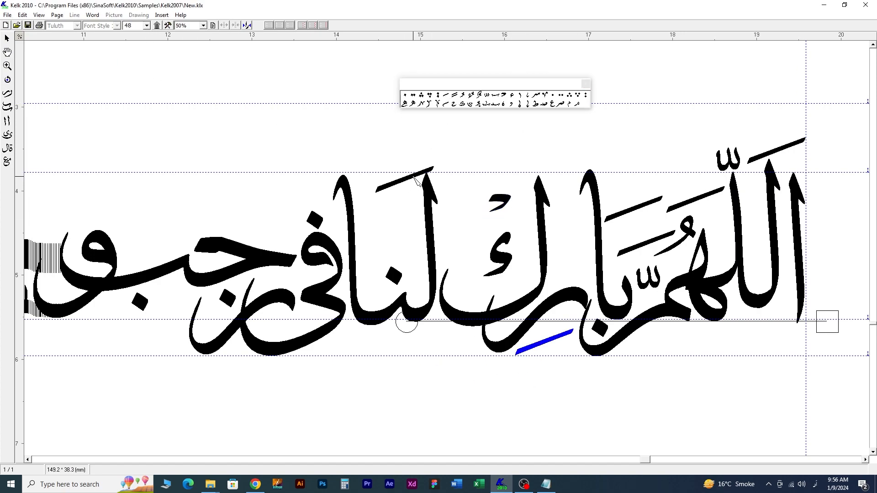
pyautogui.click(413, 182)
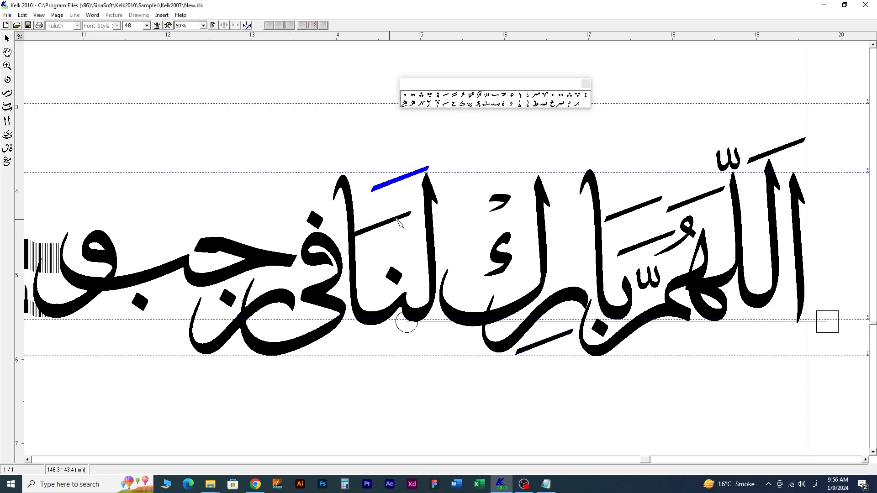
pyautogui.click(399, 223)
# Place a kasra below the "ف" of "في", just under the end of the curve.
pyautogui.click(374, 283)
pyautogui.moveTo(373, 281); pyautogui.dragTo(498, 276)
pyautogui.click(446, 97)
pyautogui.moveTo(496, 327); pyautogui.dragTo(504, 323)
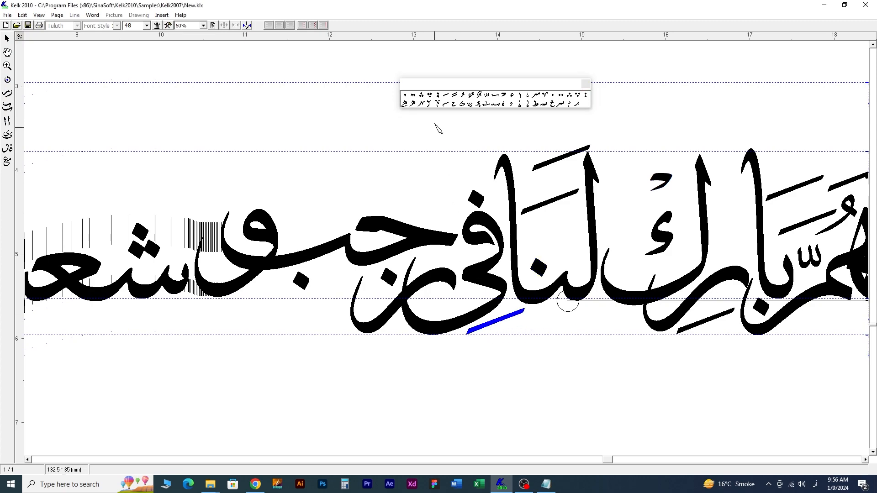
# Place a sukun inside the bowl of the "ي" in "في" and set its size to 28.
pyautogui.click(500, 99)
pyautogui.moveTo(440, 307); pyautogui.dragTo(454, 302)
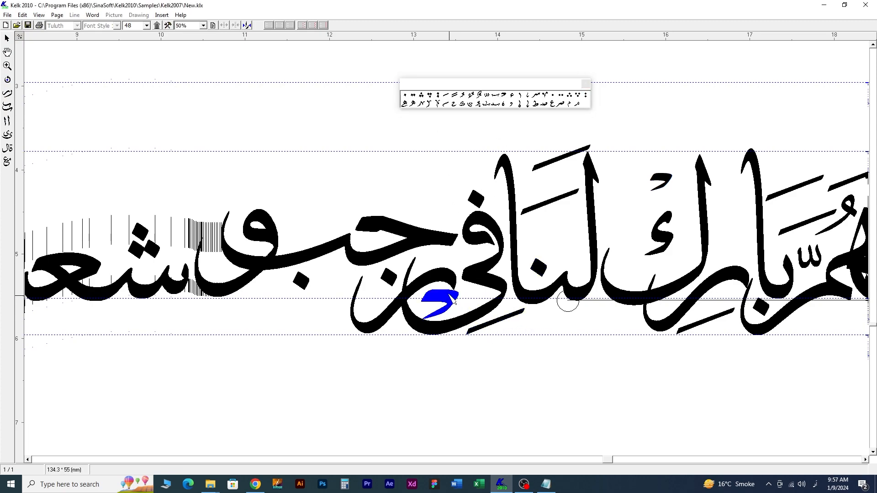
pyautogui.click(147, 26)
pyautogui.click(145, 75)
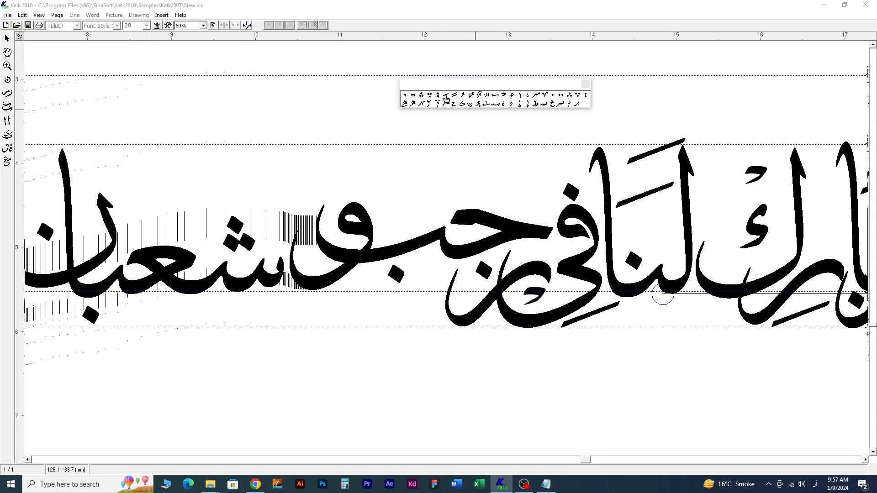
# Place fathas above each letter of "رجب", above the "و" and above the "ش" of "شعبان".
pyautogui.click(525, 183)
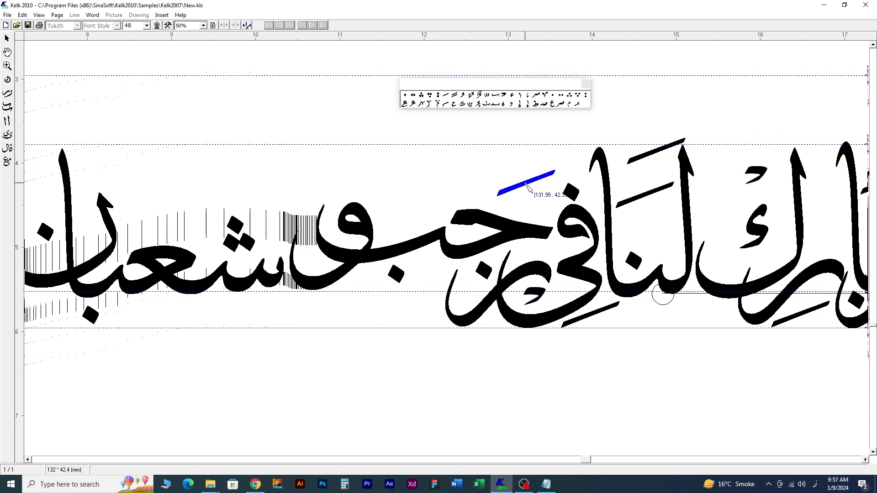
pyautogui.click(470, 168)
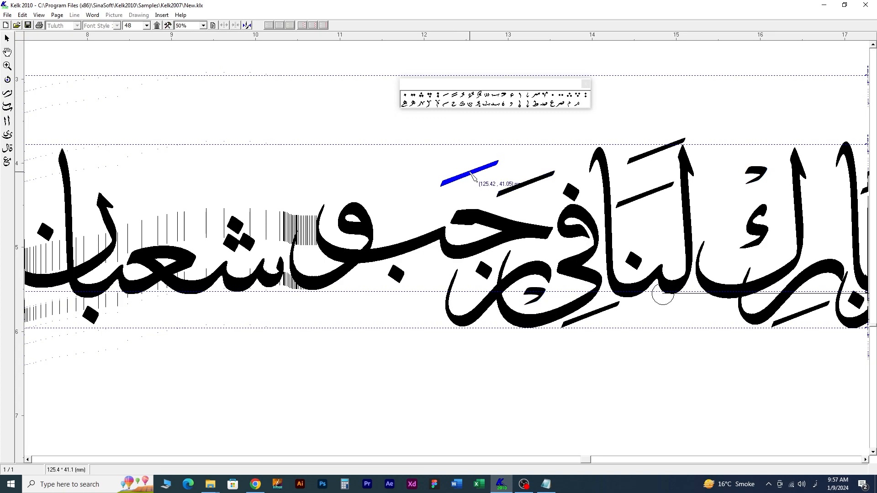
pyautogui.click(445, 98)
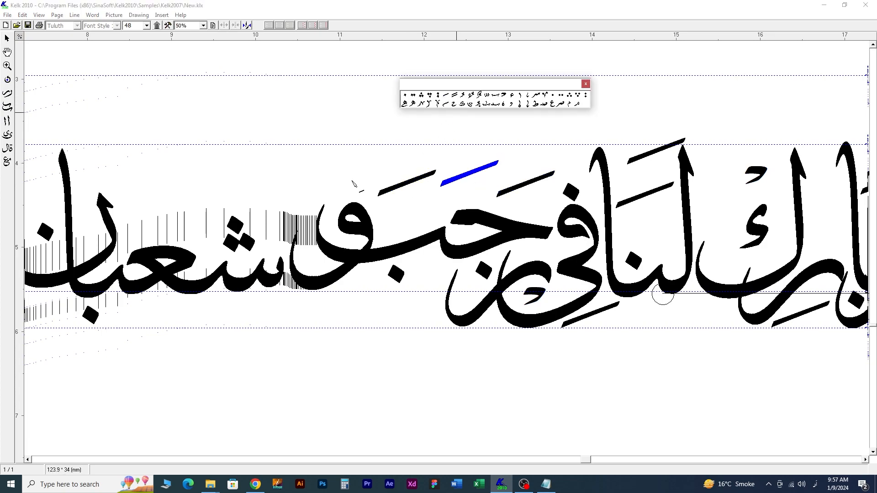
pyautogui.hscroll(-3, 394, 192)
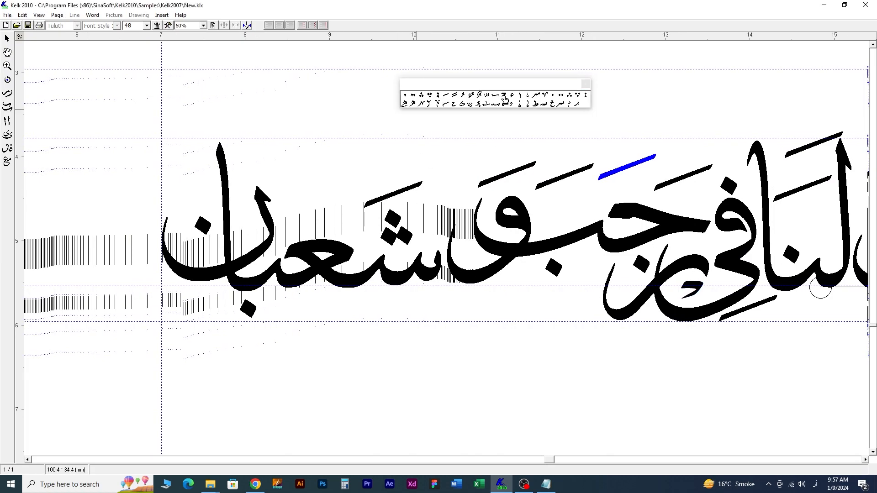
# Add a size 28 sukun above the "ع" of "شعبان" and fathas above its "ب" and final "ن".
pyautogui.click(691, 295)
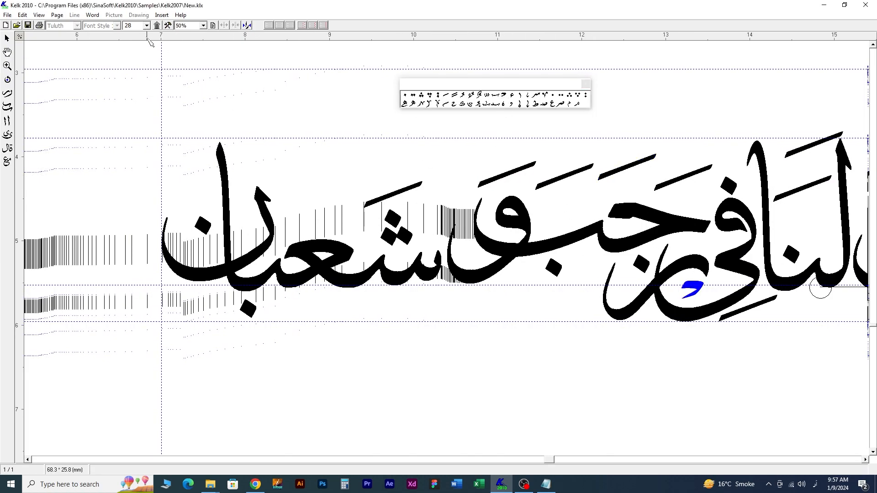
pyautogui.click(325, 209)
pyautogui.click(684, 181)
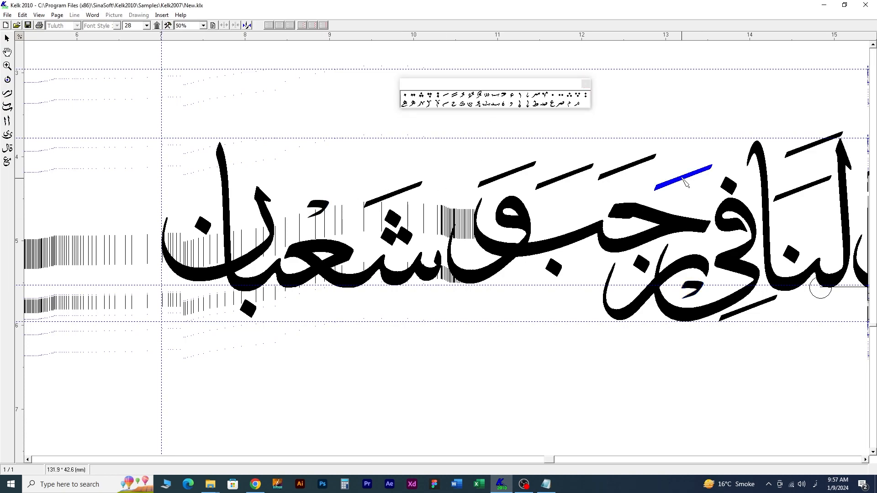
pyautogui.click(444, 97)
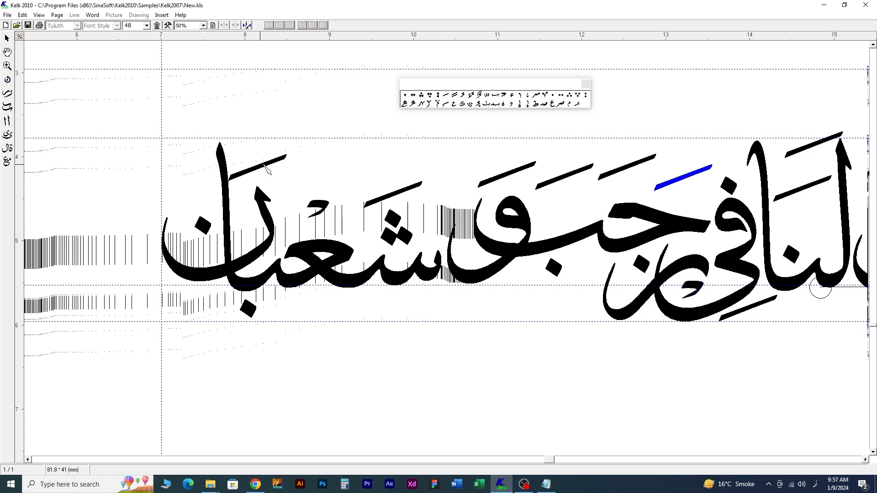
pyautogui.click(263, 173)
pyautogui.click(446, 98)
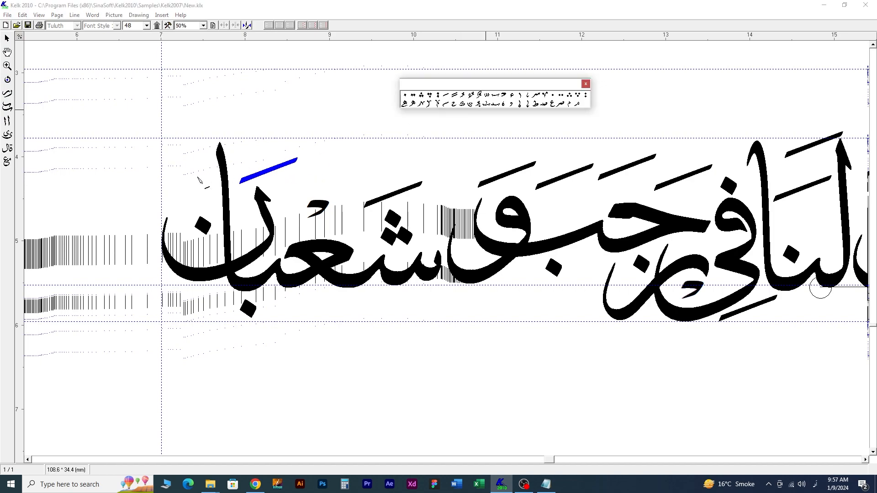
pyautogui.click(192, 181)
pyautogui.moveTo(191, 180); pyautogui.dragTo(195, 189)
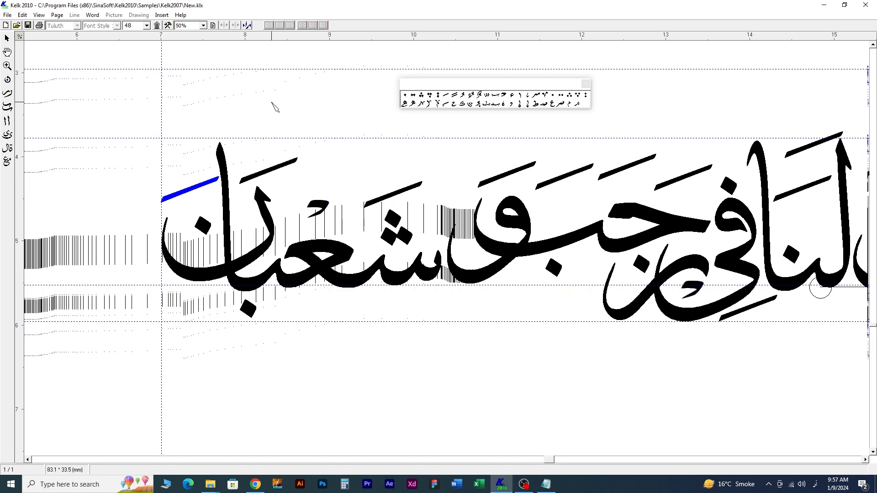
pyautogui.click(213, 187)
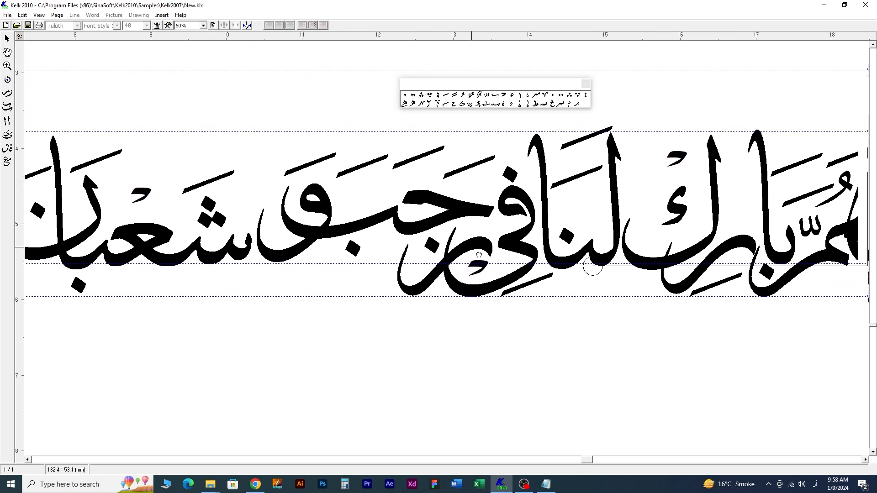
# Place small size 28 "س" and "ع" marks below the matching letters of "شعبان".
pyautogui.click(479, 269)
pyautogui.moveTo(536, 100); pyautogui.dragTo(141, 287)
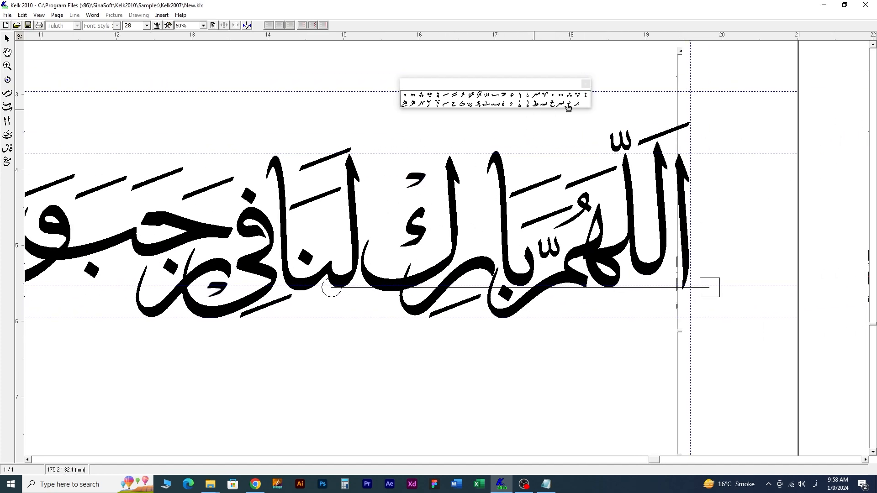
# Place a small "ه" mark below the "ه" of "اللهم".
pyautogui.moveTo(578, 108); pyautogui.dragTo(612, 310)
pyautogui.moveTo(408, 106); pyautogui.dragTo(434, 129)
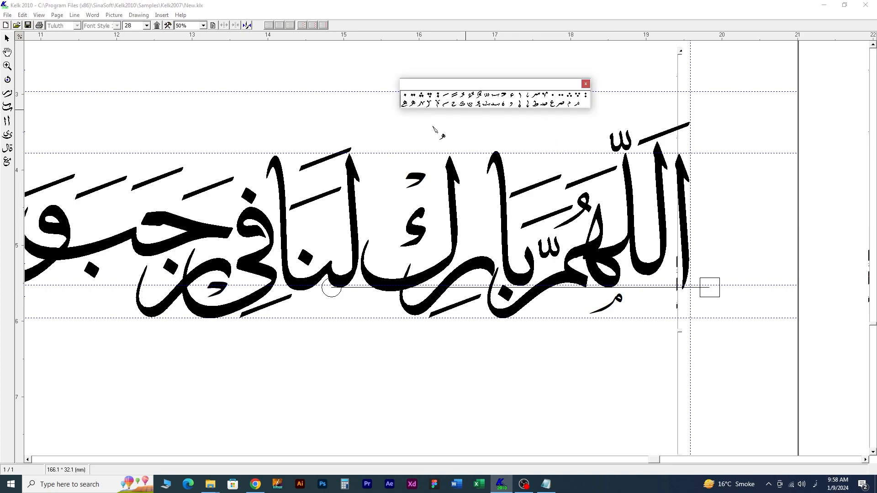
pyautogui.moveTo(630, 310)
pyautogui.mouseDown()
pyautogui.moveTo(590, 305)
pyautogui.moveTo(624, 303)
pyautogui.mouseUp()
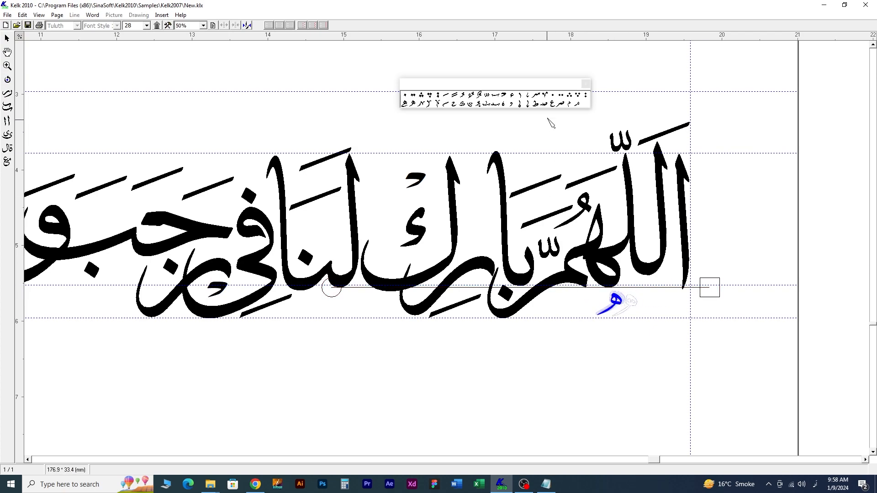
# Place a small "م" mark below the "م" of "اللهم", close under the letter.
pyautogui.click(570, 103)
pyautogui.click(578, 305)
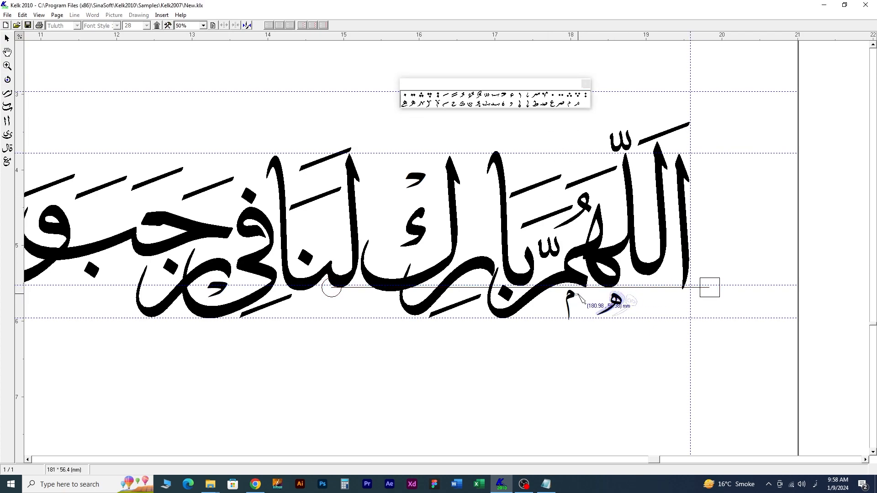
pyautogui.click(573, 297)
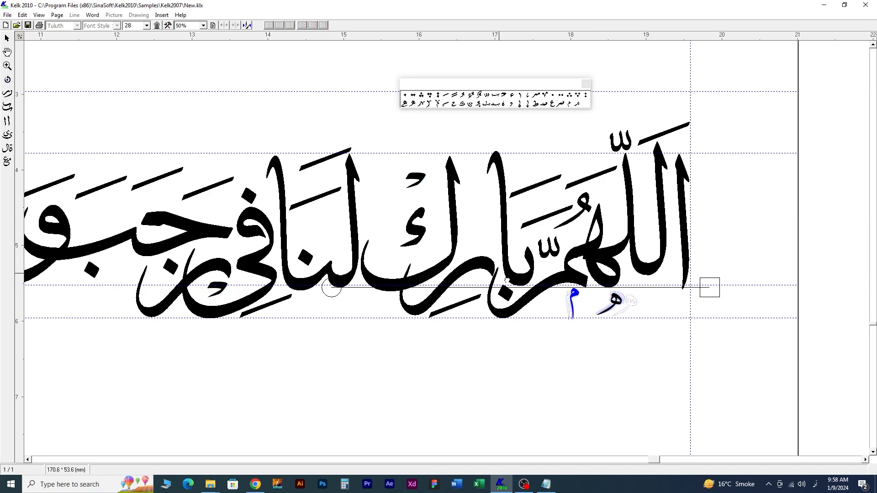
# Add a small alef mark near the "ه" of "اللهم", lift it above the nearby fatha and nudge that fatha.
pyautogui.hscroll(-3, 507, 281)
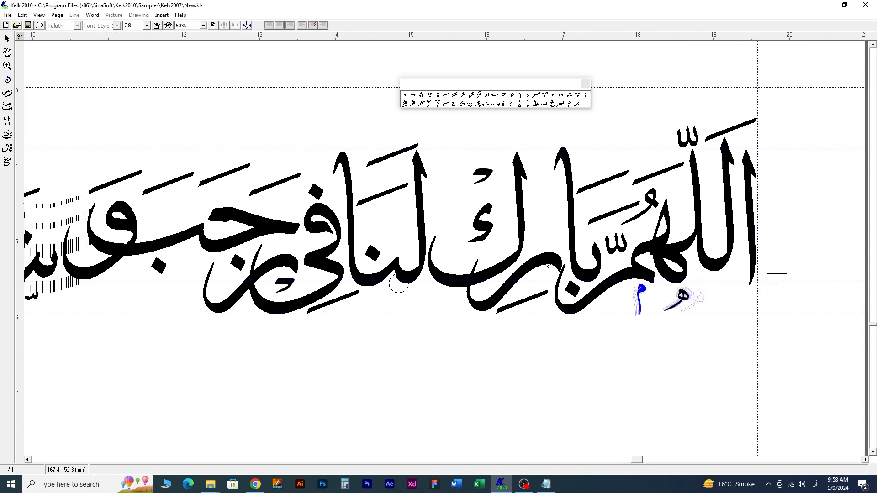
pyautogui.click(523, 96)
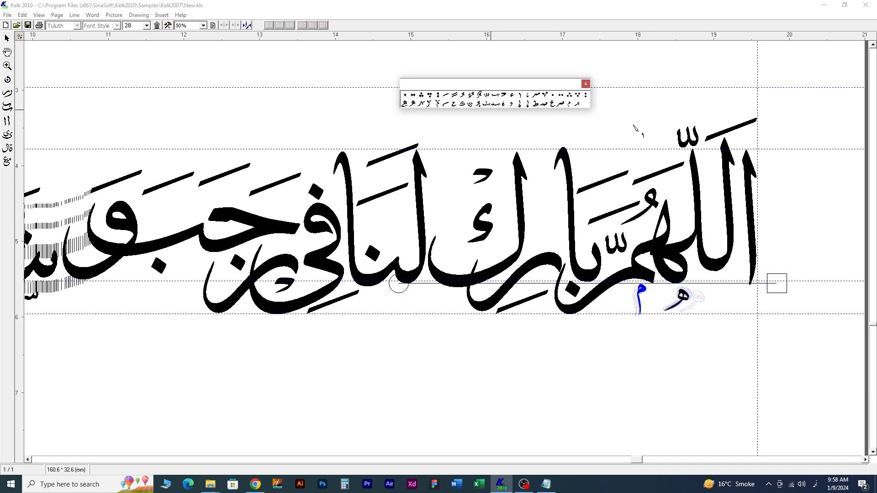
pyautogui.click(689, 202)
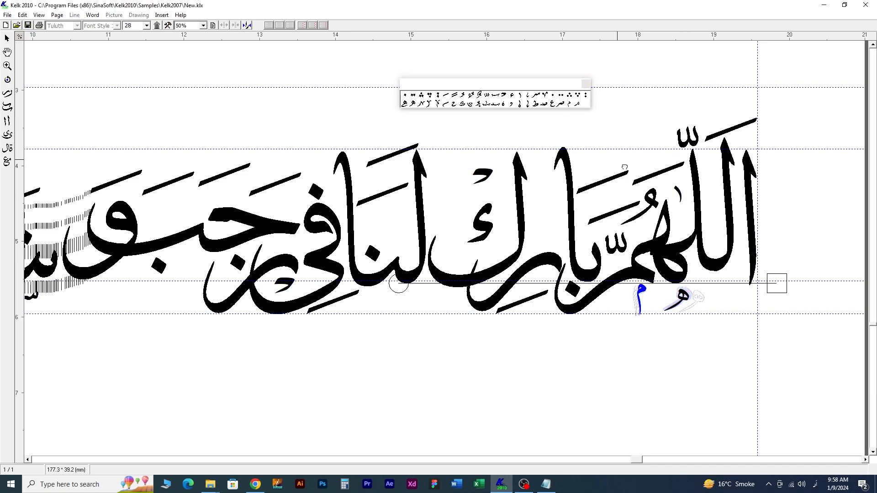
pyautogui.moveTo(666, 169); pyautogui.dragTo(659, 172)
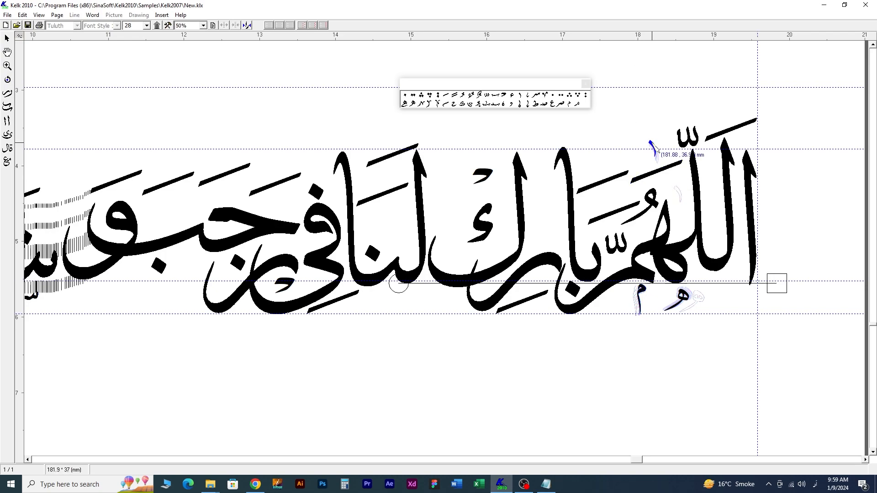
# Lower the upper shadda of "اللهم" beneath the fatha at size 28 and set the small alef directly above it.
pyautogui.moveTo(687, 136); pyautogui.dragTo(679, 191)
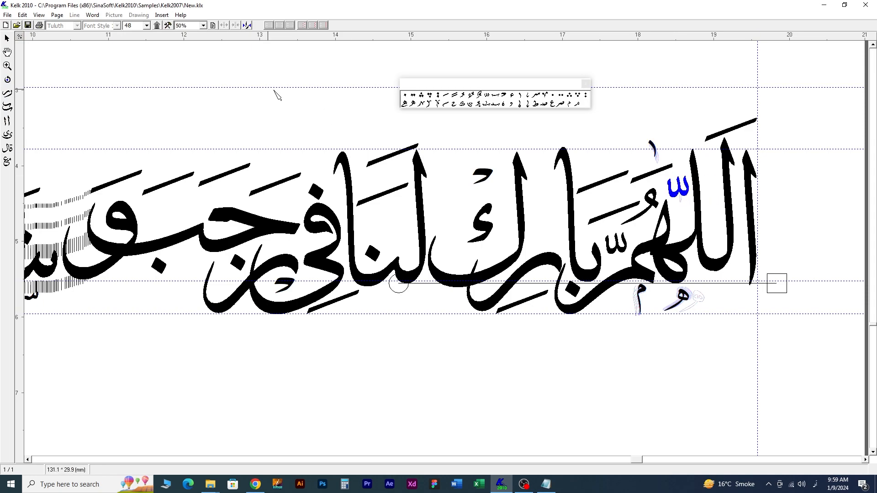
pyautogui.click(147, 26)
pyautogui.click(133, 64)
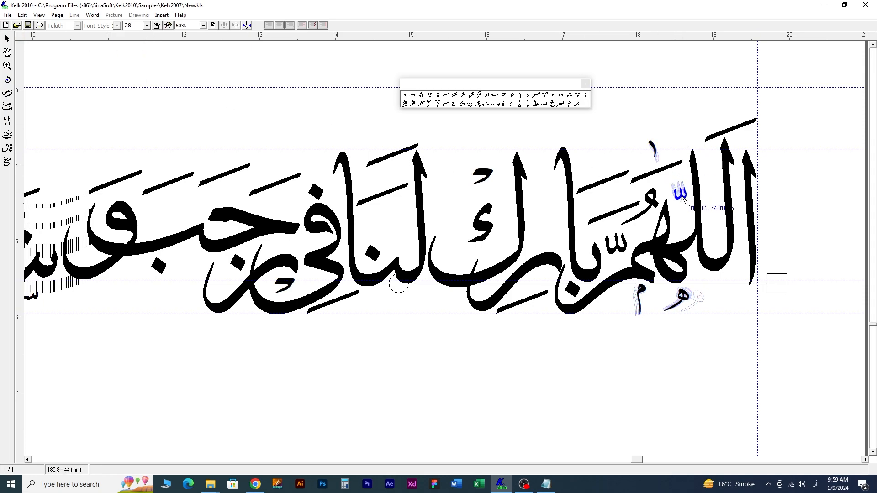
pyautogui.moveTo(653, 150); pyautogui.dragTo(680, 178)
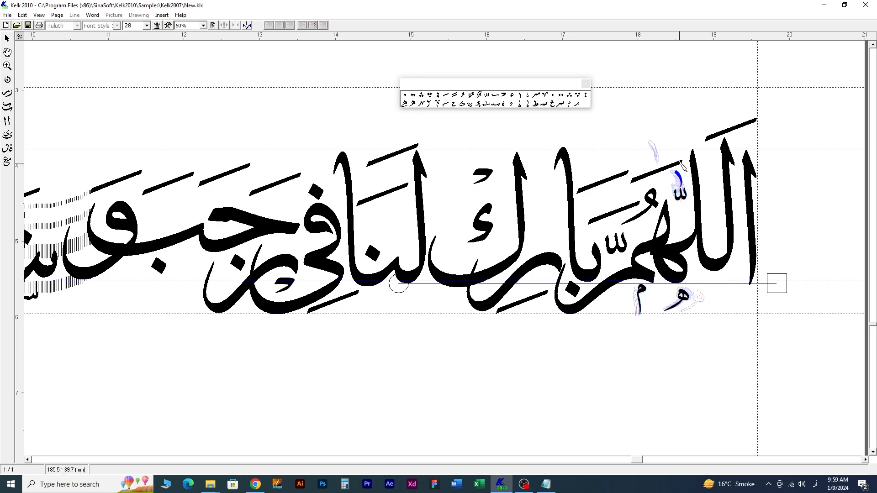
pyautogui.click(678, 308)
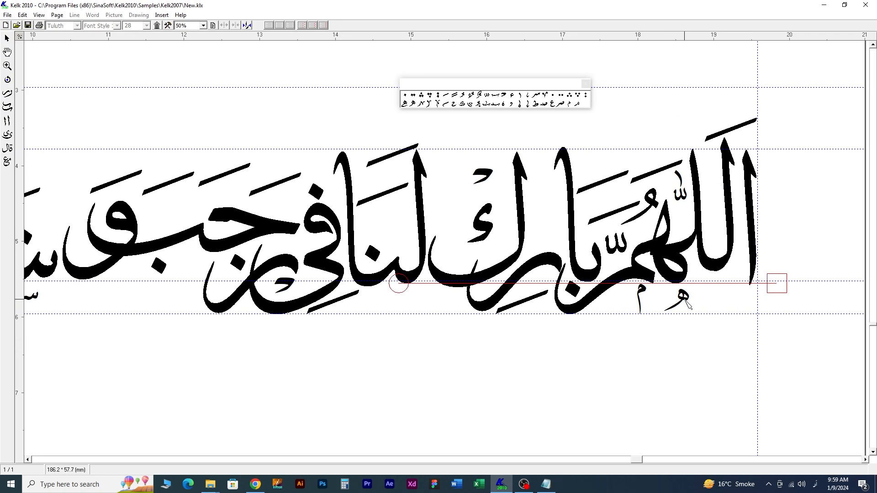
pyautogui.click(685, 303)
# Place a small "ح" mark above the "ج" of "رجب" and a small curved mark beside the head of the "و".
pyautogui.moveTo(461, 342); pyautogui.dragTo(559, 350)
pyautogui.moveTo(471, 109); pyautogui.dragTo(540, 207)
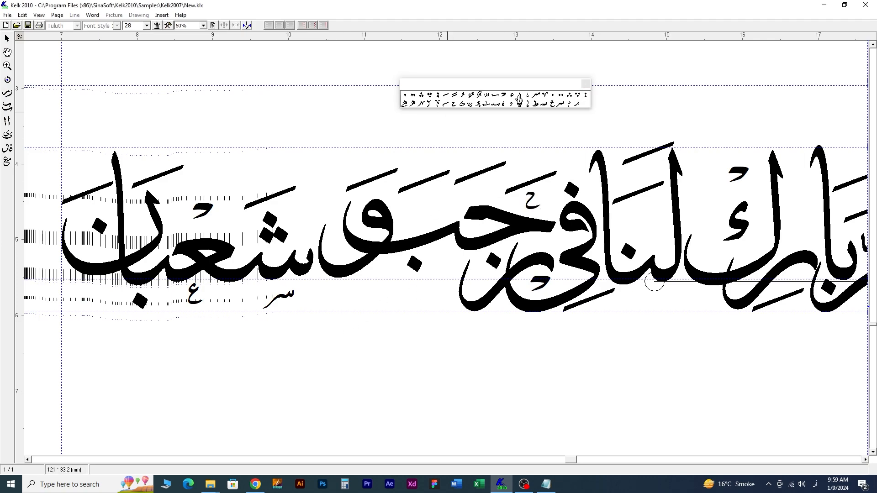
pyautogui.moveTo(519, 99); pyautogui.dragTo(347, 212)
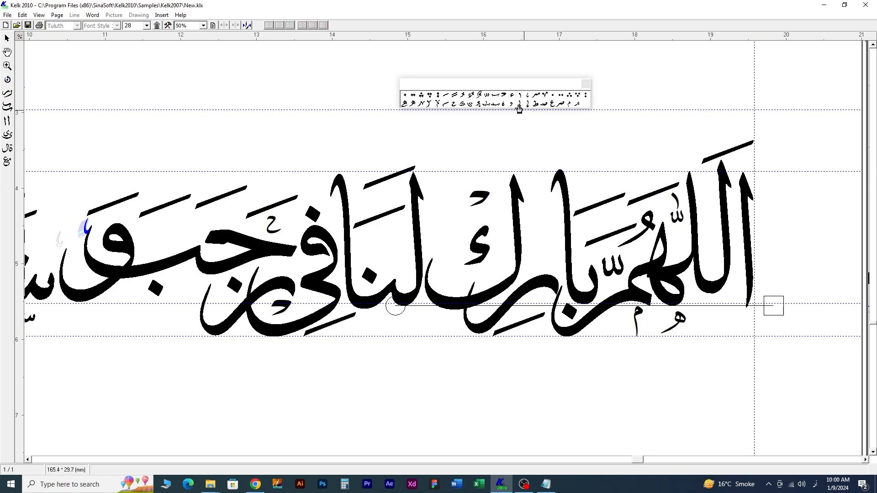
# Place small looped marks in the gaps beside the tall strokes of "بارك", "اللهم" and "لنا".
pyautogui.moveTo(518, 108); pyautogui.dragTo(528, 225)
pyautogui.moveTo(520, 109); pyautogui.dragTo(709, 209)
# Place two small V-shaped marks below "رجب", one on each side of the dot of the "ب".
pyautogui.hscroll(-3, 550, 250)
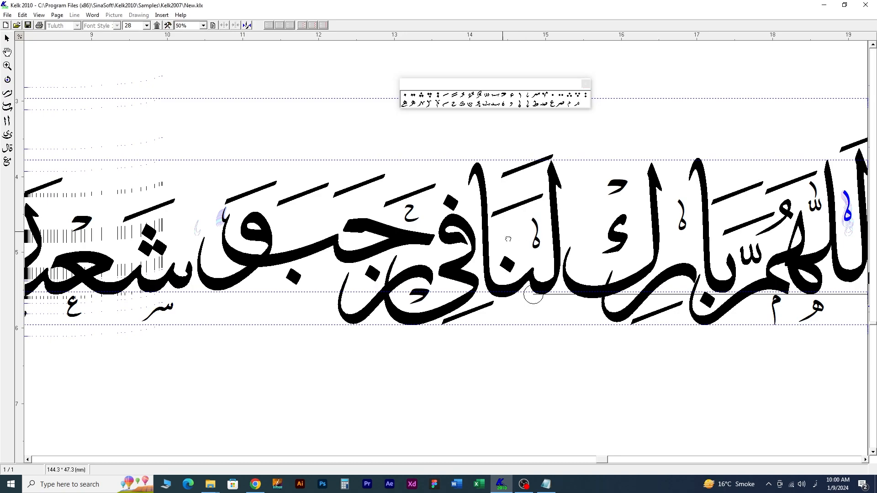
pyautogui.hscroll(-3, 571, 175)
pyautogui.hscroll(-2, 482, 231)
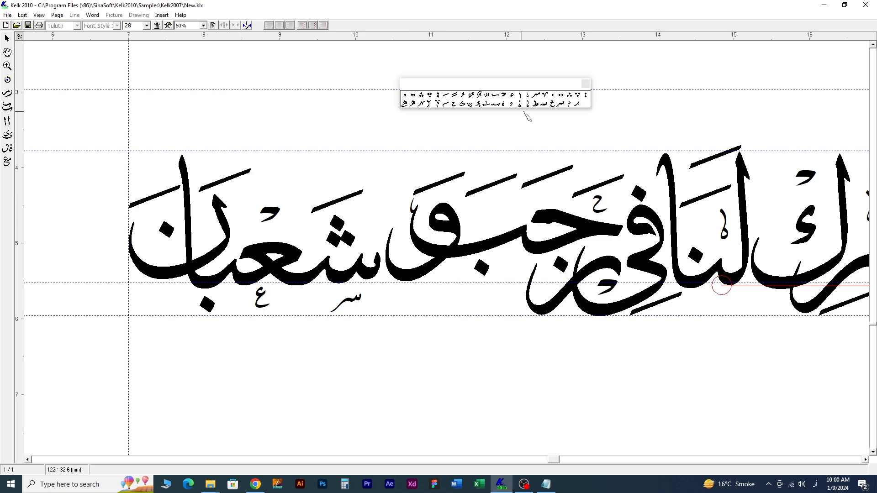
pyautogui.click(544, 96)
pyautogui.click(507, 273)
pyautogui.click(543, 97)
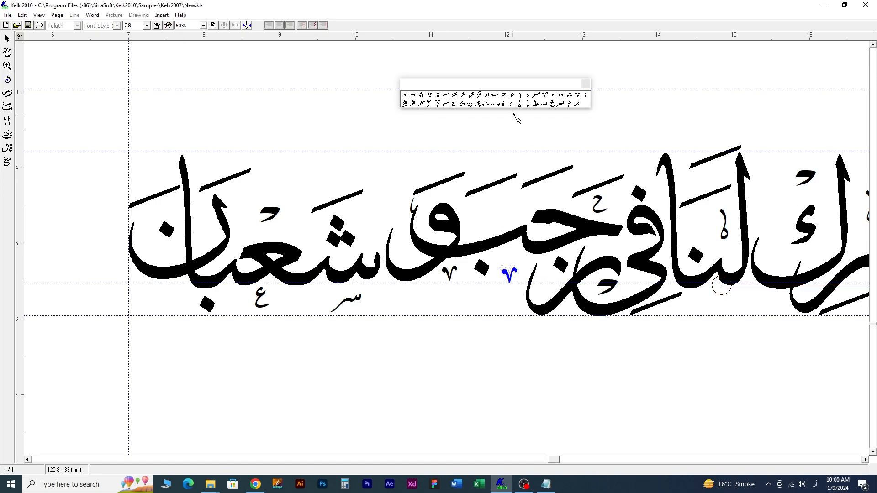
# Place two small V-shaped marks above "شعبان", one on each side of the dots of the "ش".
pyautogui.click(544, 97)
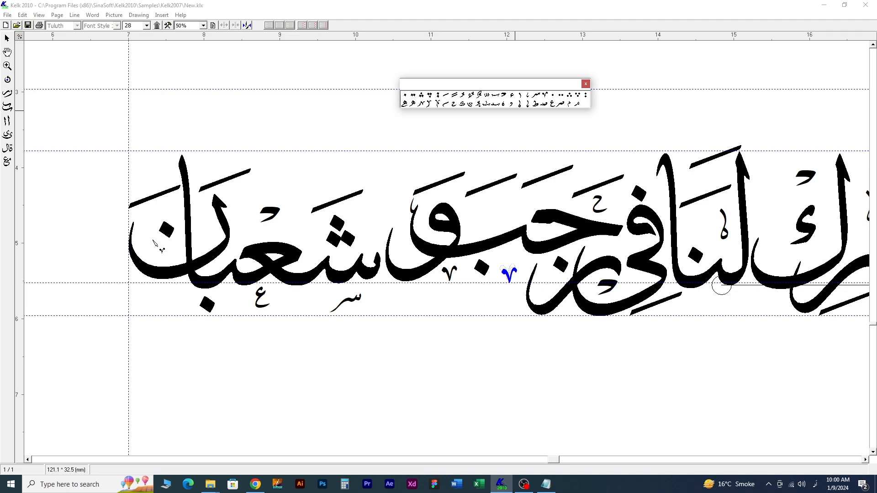
pyautogui.click(294, 231)
pyautogui.click(543, 98)
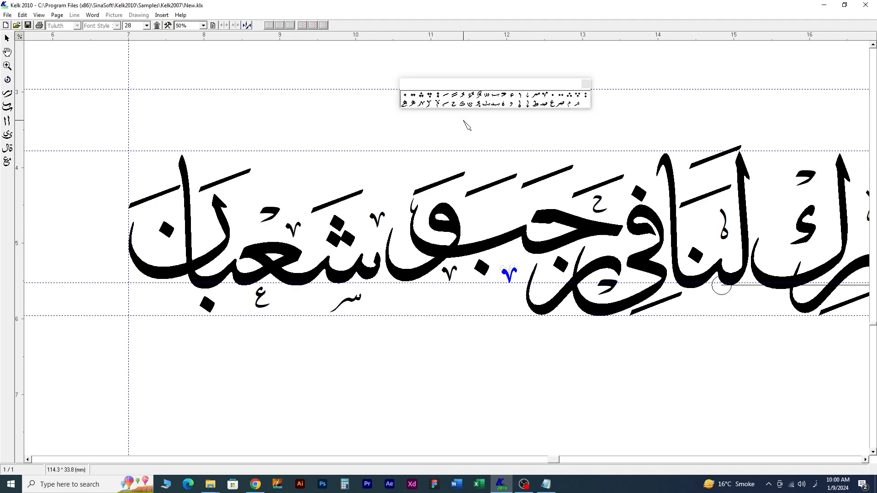
# Place small V-shaped marks above the "ب" of "رجب", above the "ن" of "لنا" and inside the bowl of the "ك" of "بارك".
pyautogui.click(544, 97)
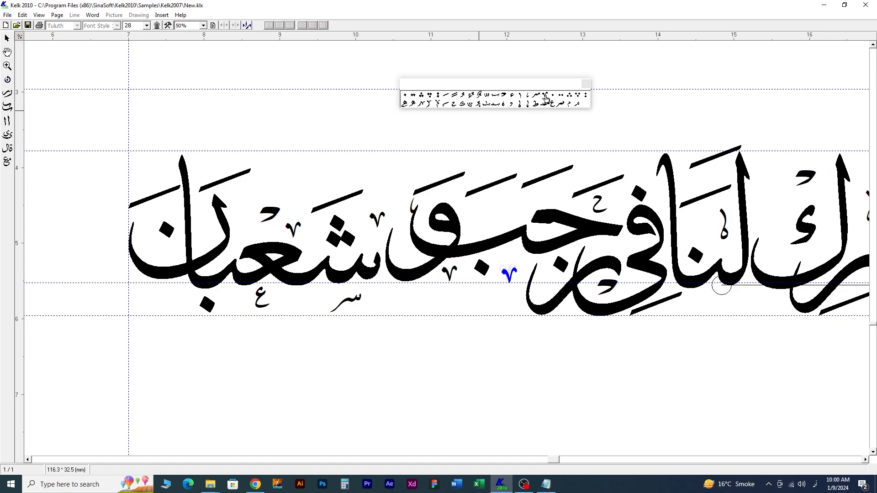
pyautogui.click(492, 213)
pyautogui.hscroll(4, 543, 204)
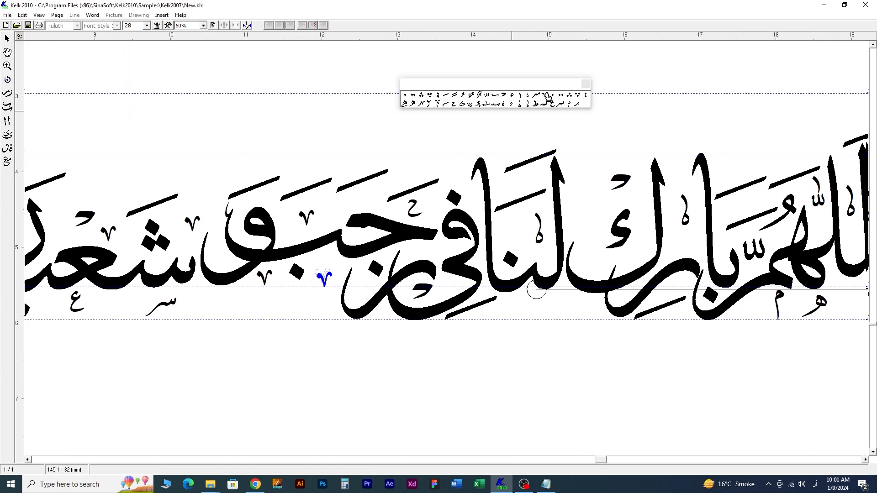
pyautogui.click(544, 98)
pyautogui.hscroll(2, 594, 214)
pyautogui.click(544, 98)
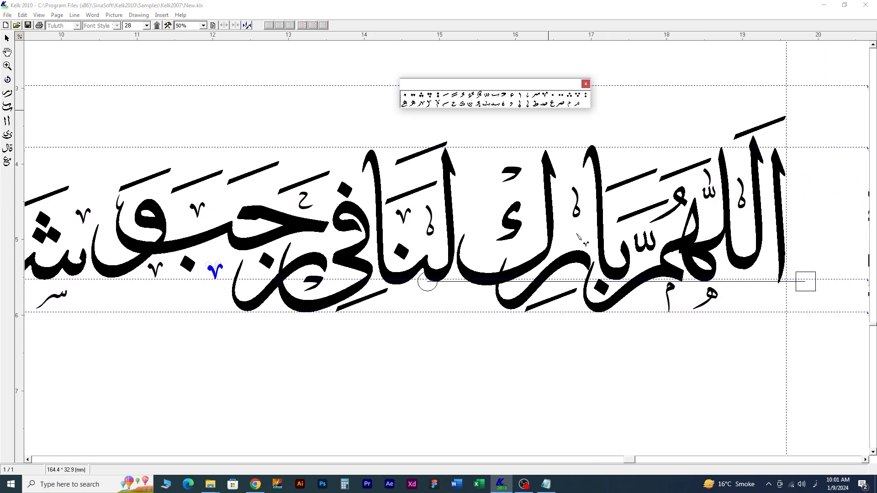
pyautogui.click(480, 218)
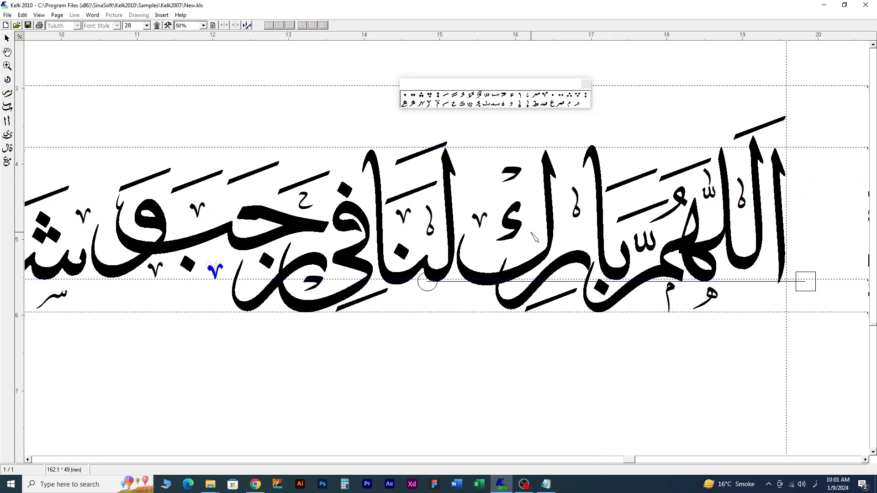
# Reduce the small inner mark of the "ك" in "بارك" to size 36.
pyautogui.click(512, 221)
pyautogui.click(146, 26)
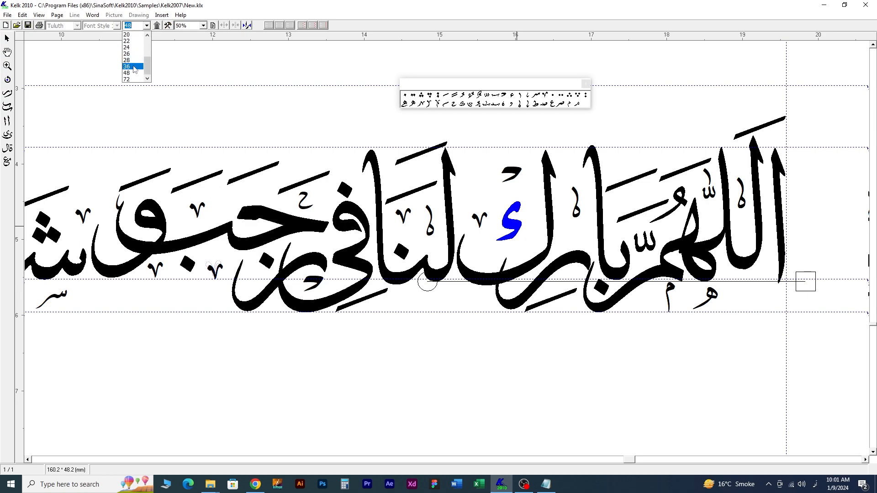
pyautogui.click(132, 68)
pyautogui.click(469, 218)
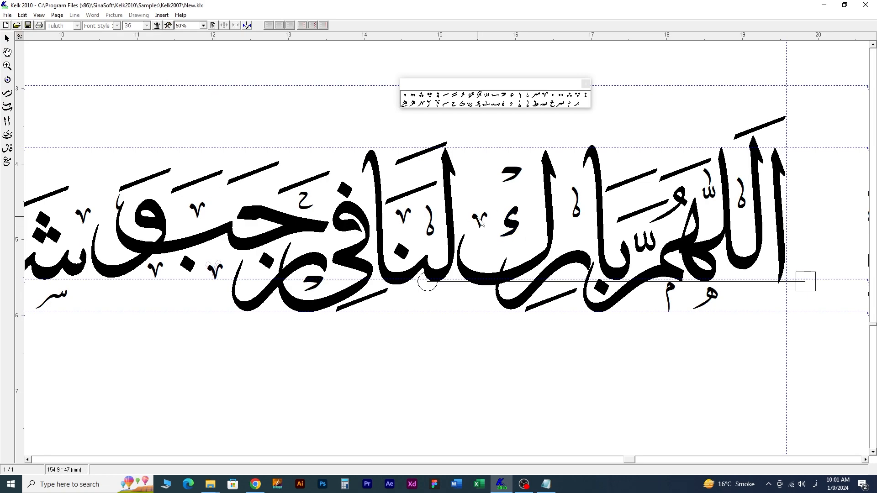
pyautogui.moveTo(614, 319); pyautogui.dragTo(562, 330)
# Place a small curved mark near the last "ب" of "شعبان" and looped marks above its "ع" and inside the "ك" of "بارك".
pyautogui.moveTo(527, 103); pyautogui.dragTo(530, 116)
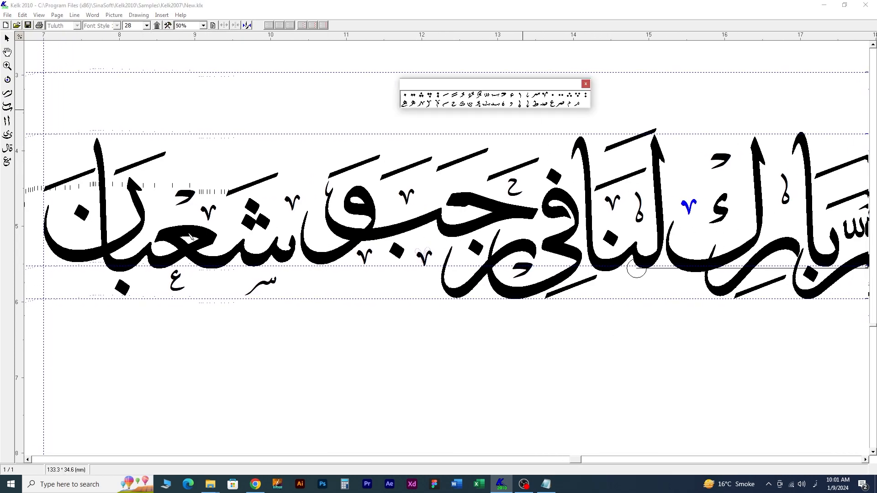
pyautogui.click(121, 220)
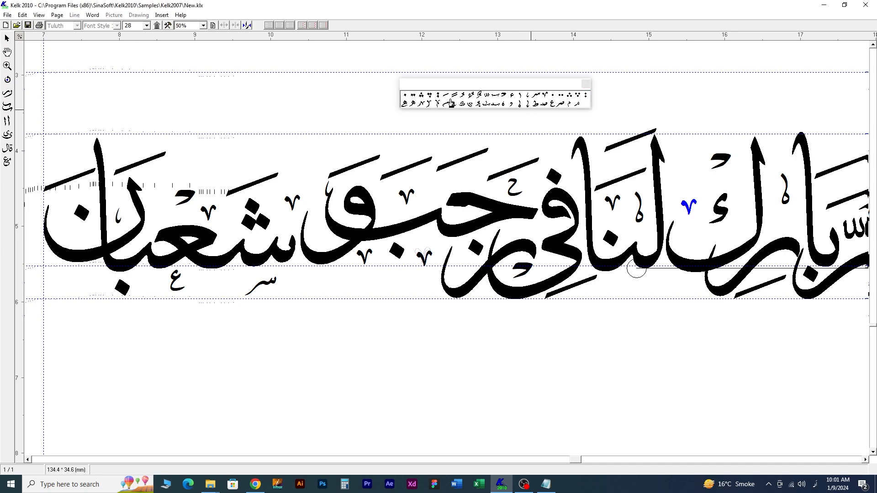
pyautogui.click(520, 105)
pyautogui.click(519, 108)
pyautogui.click(723, 185)
# Place small curved marks above the open end of the "ك" of "بارك" and inside the "ل" of "اللهم".
pyautogui.click(527, 99)
pyautogui.click(587, 197)
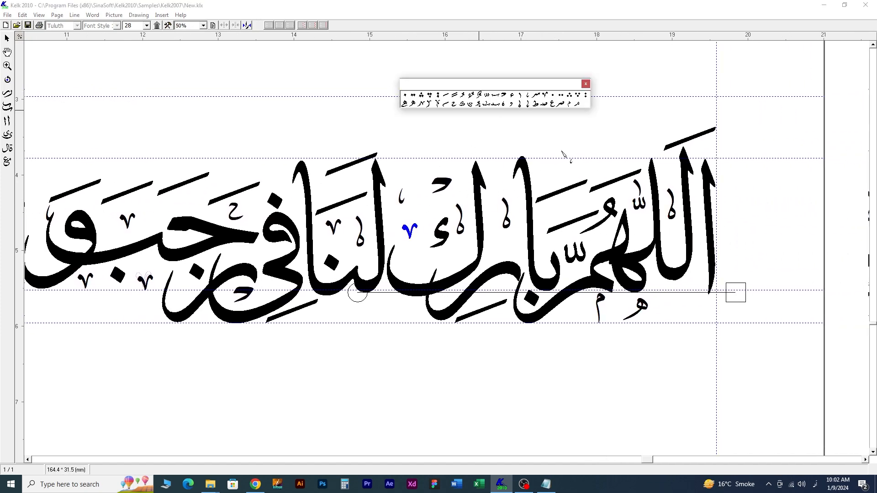
pyautogui.click(674, 244)
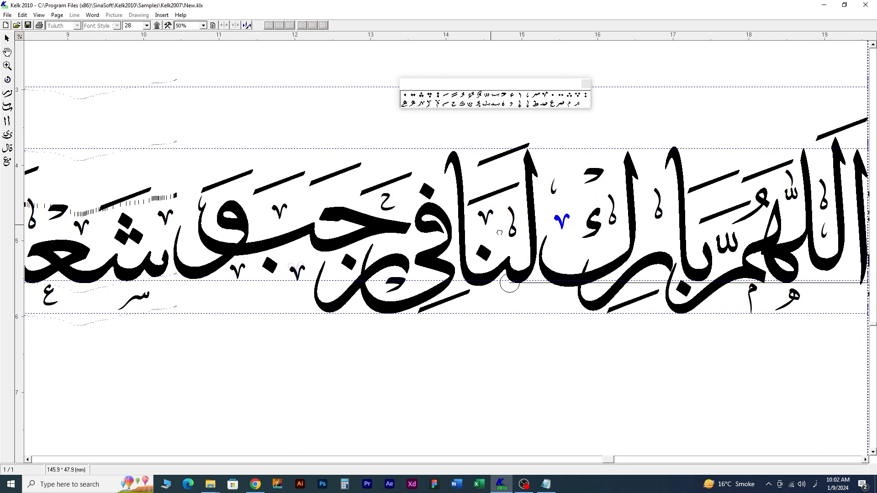
# Place small curved marks inside the "ر" of "رجب" and beside the tail of the "ر" of "بارك".
pyautogui.write('با')
pyautogui.click(364, 274)
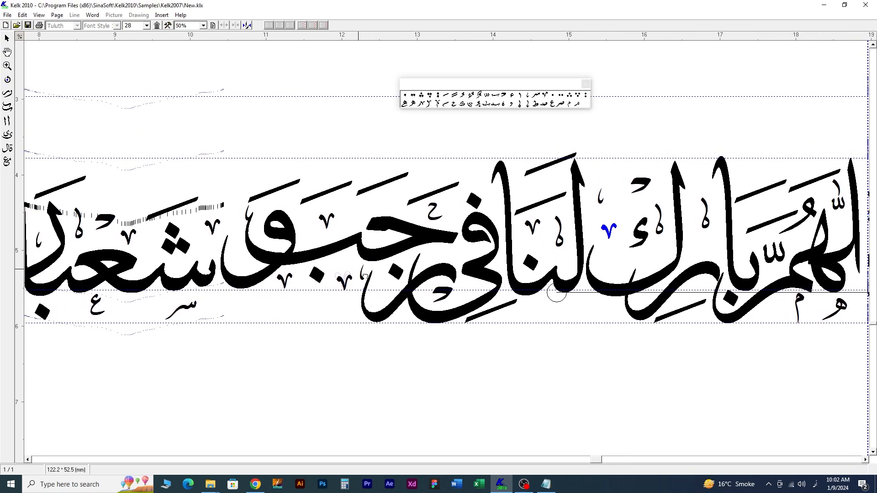
pyautogui.moveTo(363, 276); pyautogui.dragTo(375, 299)
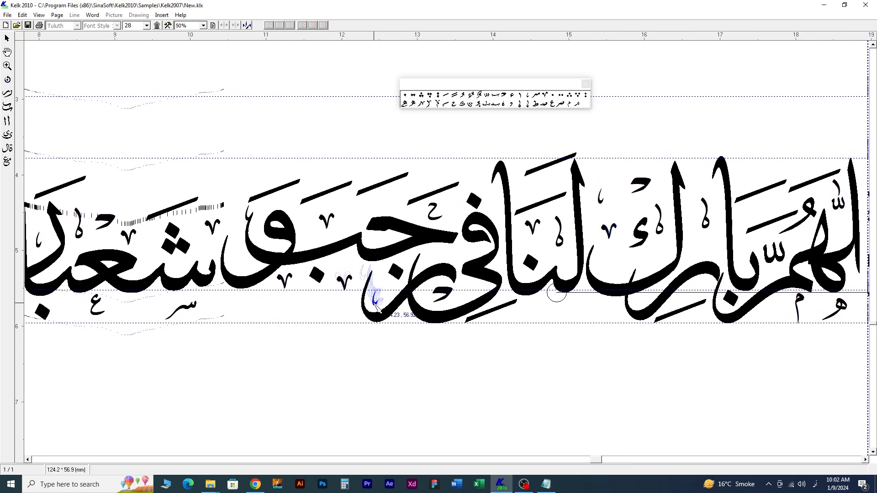
pyautogui.click(529, 99)
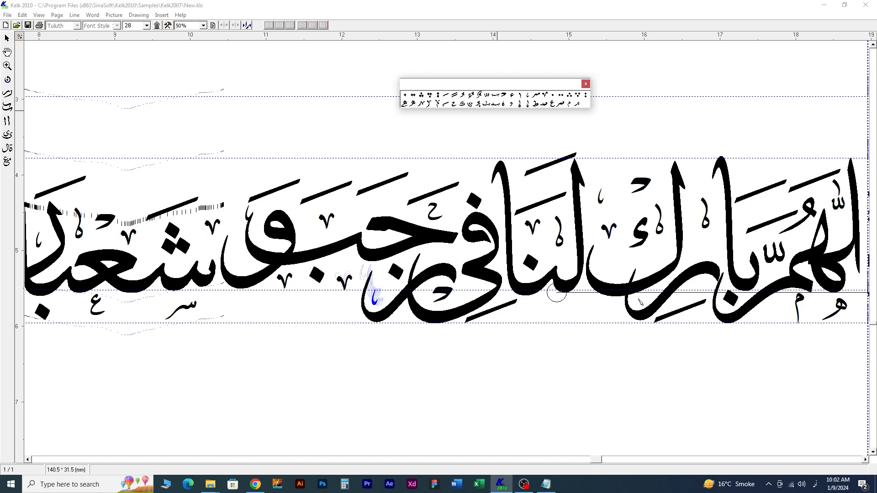
pyautogui.click(697, 302)
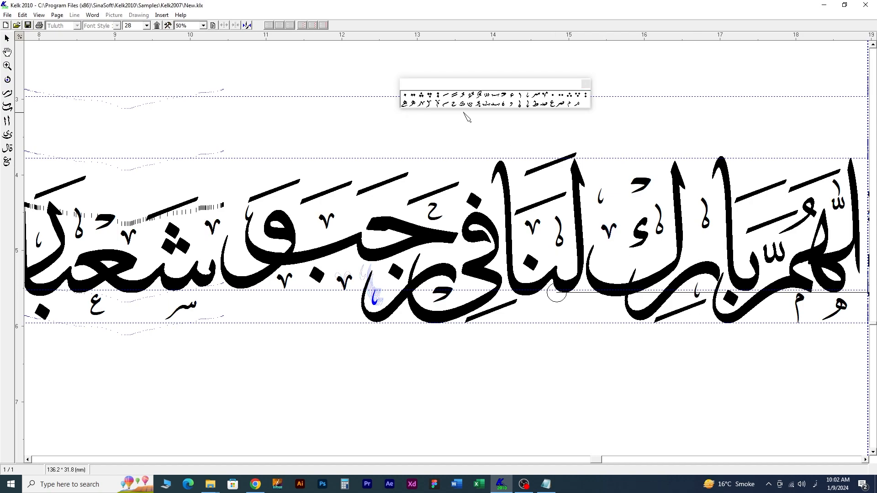
# Place small looped marks in the gaps below "لنا" and beside the small "م" under "اللهم".
pyautogui.click(499, 105)
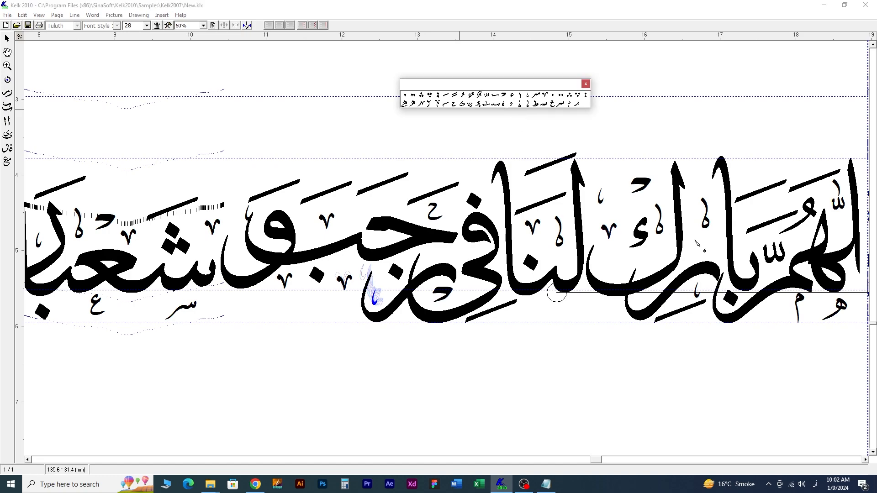
pyautogui.click(582, 315)
pyautogui.click(502, 104)
pyautogui.click(779, 315)
# Place small looped marks below "رجب", between the small "س" and "ع" marks, and below the "ن" of "شعبان".
pyautogui.hscroll(-2, 645, 344)
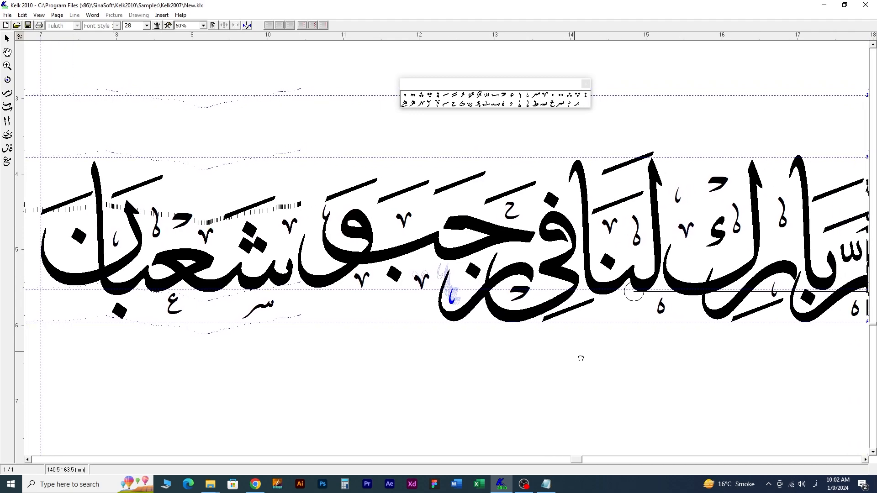
pyautogui.click(502, 104)
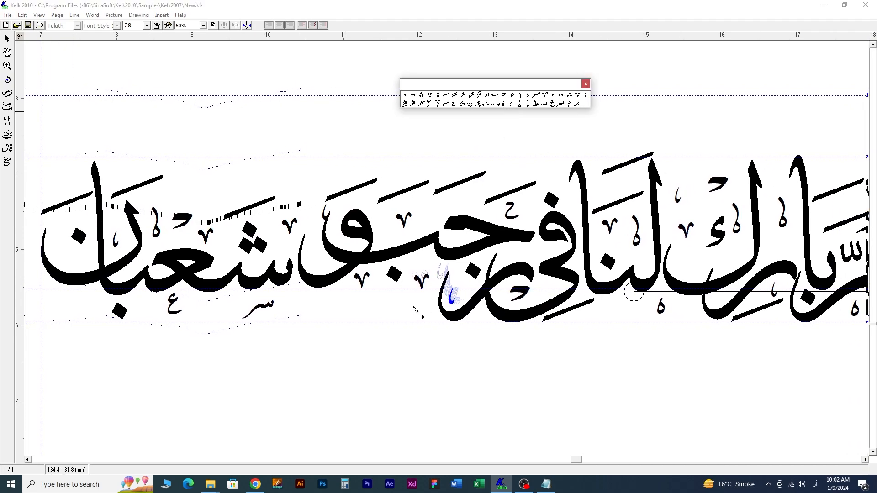
pyautogui.click(414, 309)
pyautogui.click(504, 106)
pyautogui.click(231, 307)
pyautogui.click(505, 106)
pyautogui.click(86, 303)
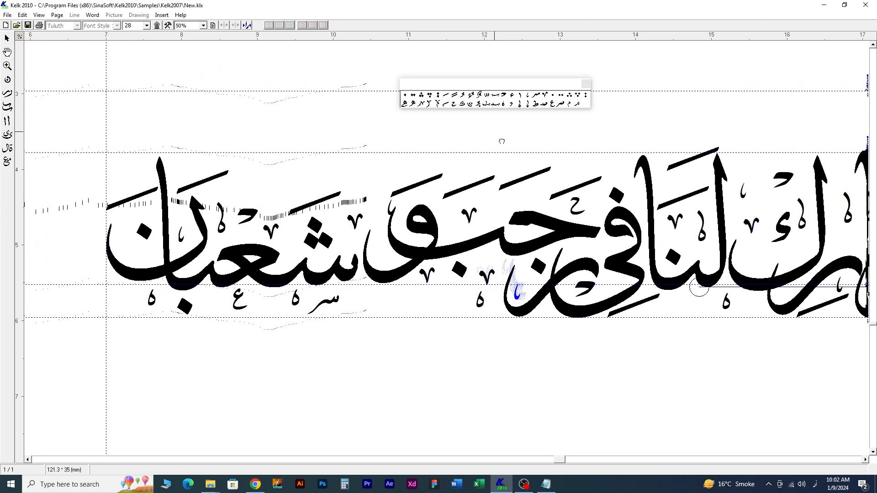
# Place small curved strokes beside the dots of the "ش", above the dot of the final "ن" of "شعبان" and beside the first "ا" of "اللهم".
pyautogui.click(519, 106)
pyautogui.click(287, 249)
pyautogui.click(523, 107)
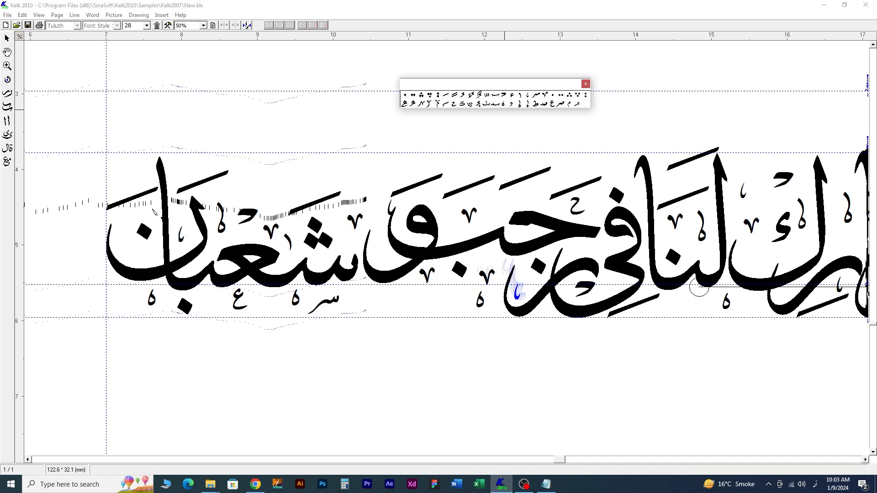
pyautogui.click(517, 292)
pyautogui.hscroll(3, 516, 292)
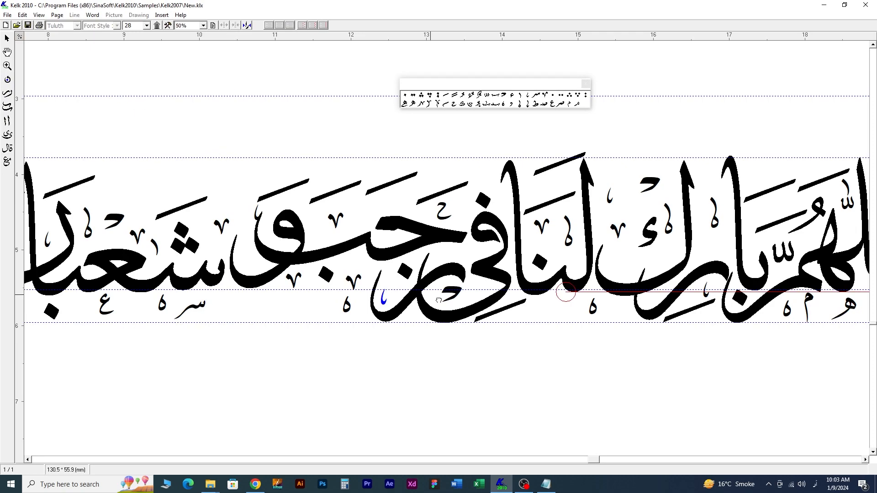
pyautogui.hscroll(3, 445, 349)
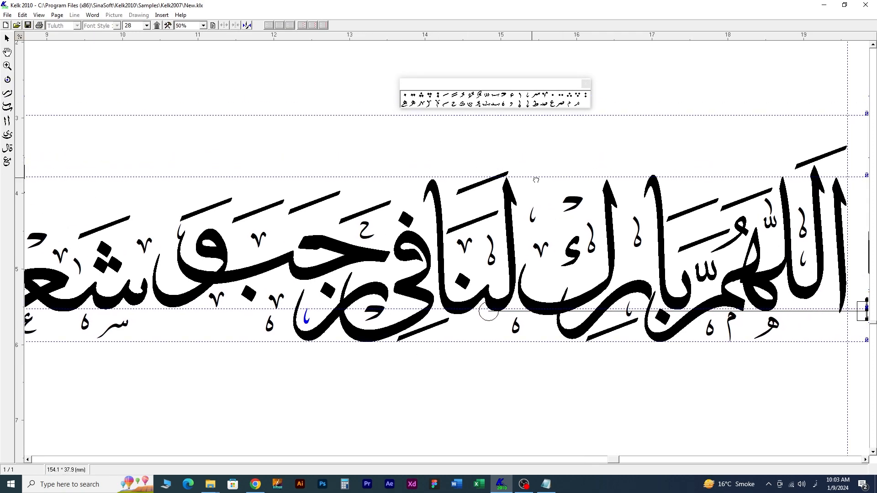
pyautogui.click(521, 98)
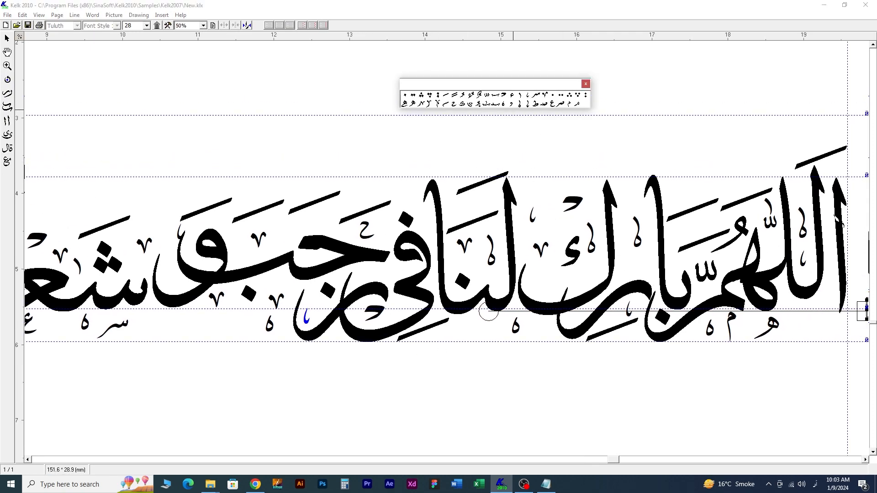
pyautogui.click(835, 220)
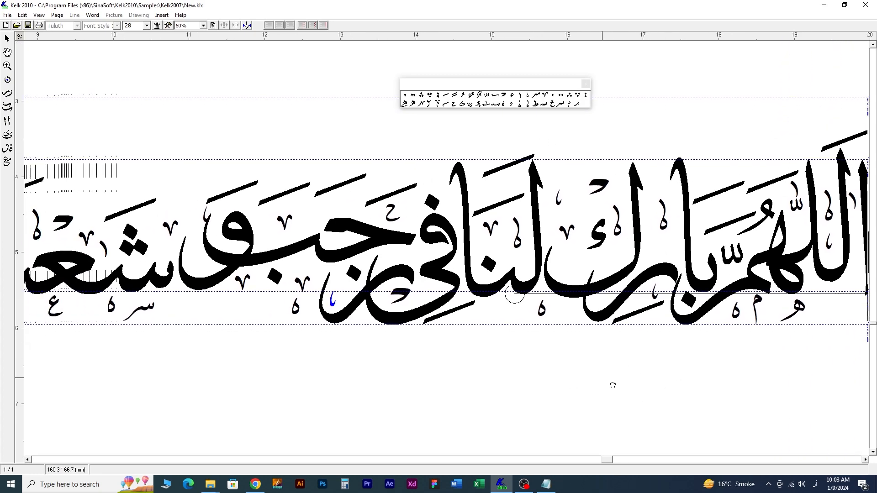
# Place small V-shaped marks below "لنا", below the start of "اللهم" and in the gap below "رجب".
pyautogui.click(545, 97)
pyautogui.click(514, 309)
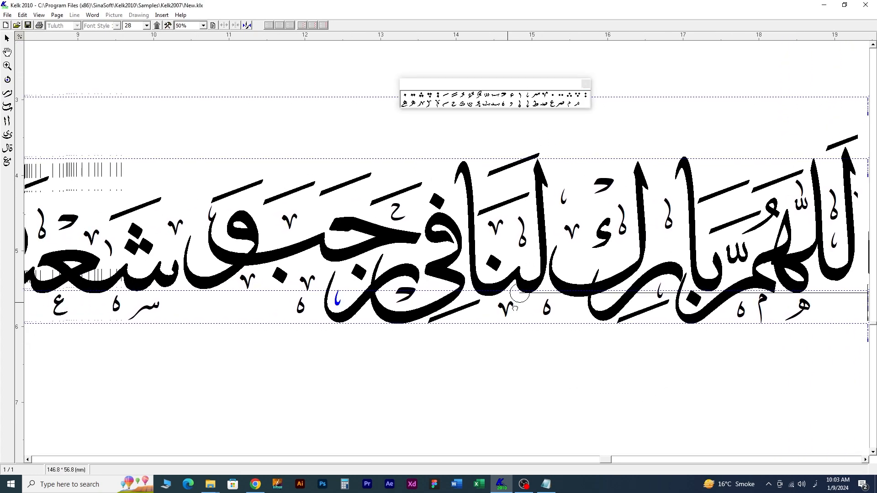
pyautogui.click(547, 96)
pyautogui.click(837, 309)
pyautogui.hscroll(-3, 393, 351)
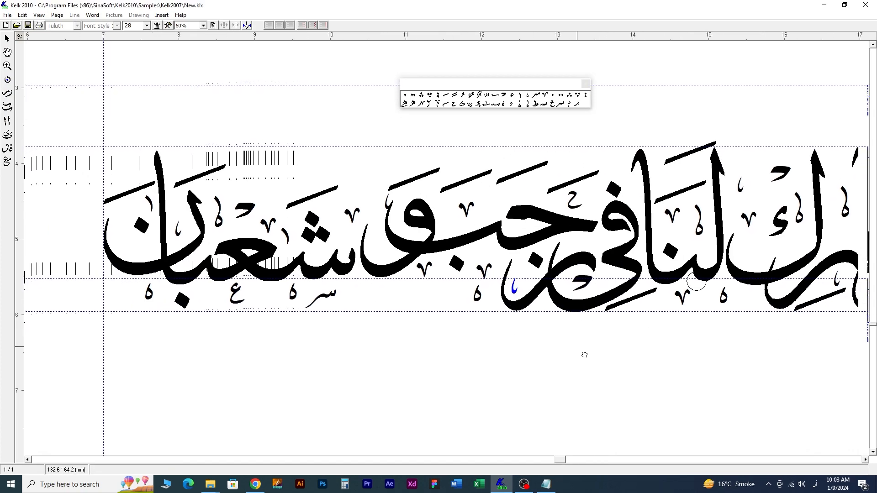
pyautogui.click(545, 96)
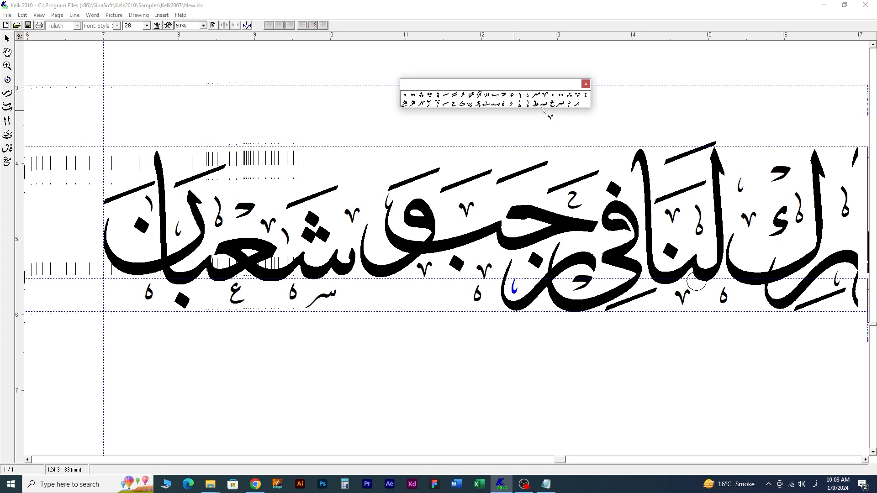
pyautogui.click(442, 298)
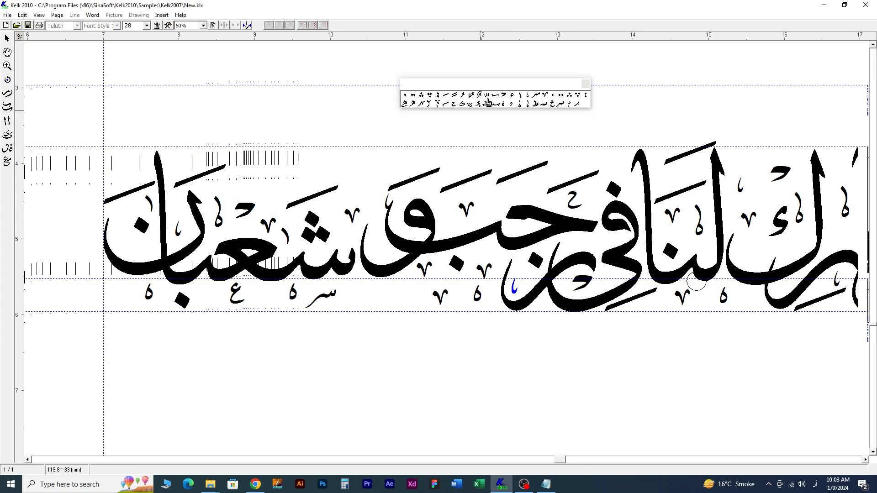
# Place a small wavy mark below the "و", a looped mark between "شعبان" and the "و", and a curved mark beside the tail of the "و".
pyautogui.click(423, 107)
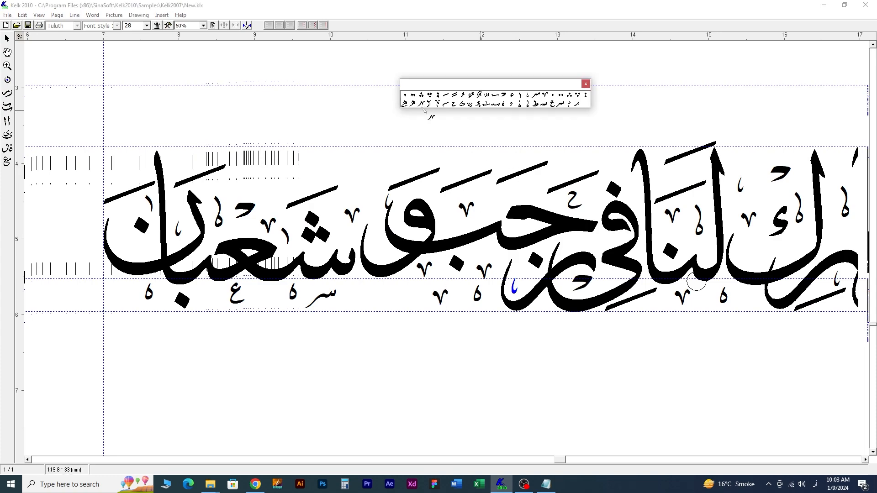
pyautogui.click(393, 292)
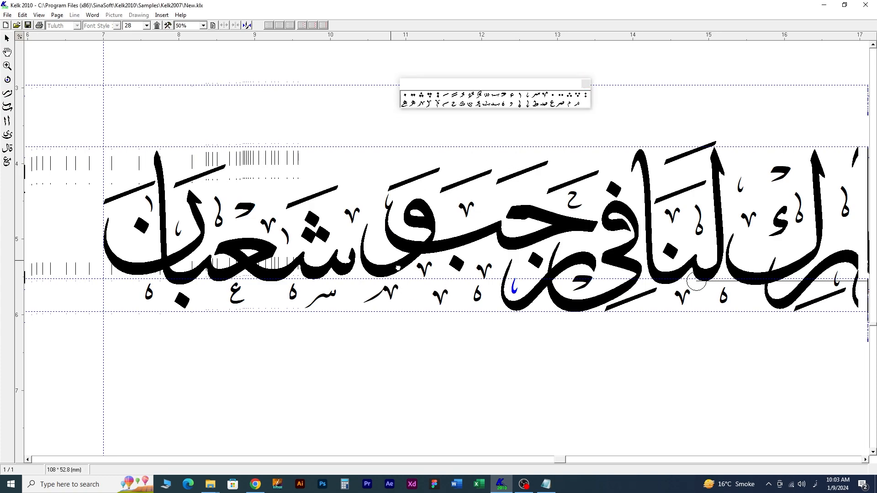
pyautogui.click(497, 106)
pyautogui.click(366, 199)
pyautogui.click(525, 97)
pyautogui.click(378, 250)
pyautogui.scroll(-2, 468, 357)
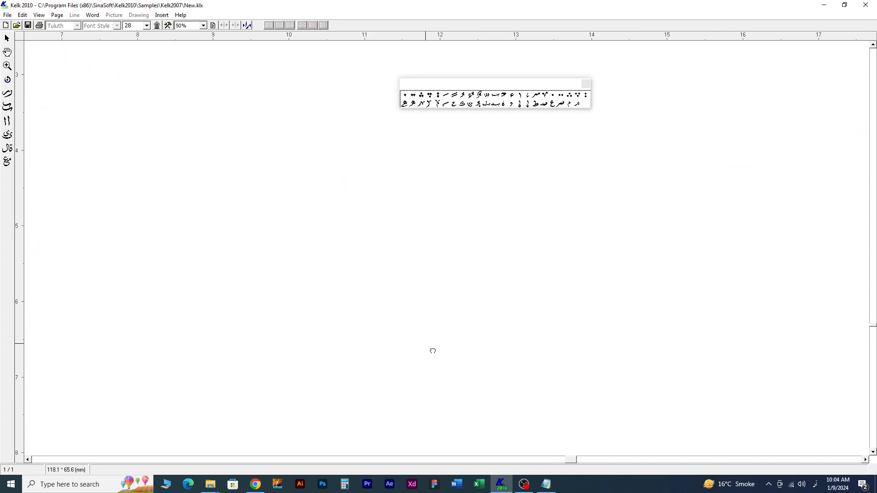
pyautogui.scroll(-1, 490, 330)
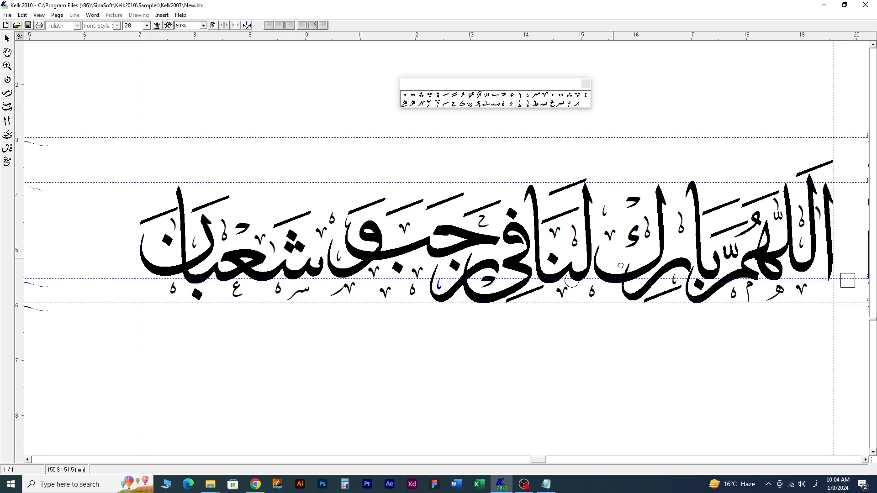
# Shift the V-shaped mark lower inside the "ك" of "بارك" and reposition the small mark above the letter.
pyautogui.moveTo(610, 237); pyautogui.dragTo(614, 258)
pyautogui.moveTo(607, 214); pyautogui.dragTo(630, 206)
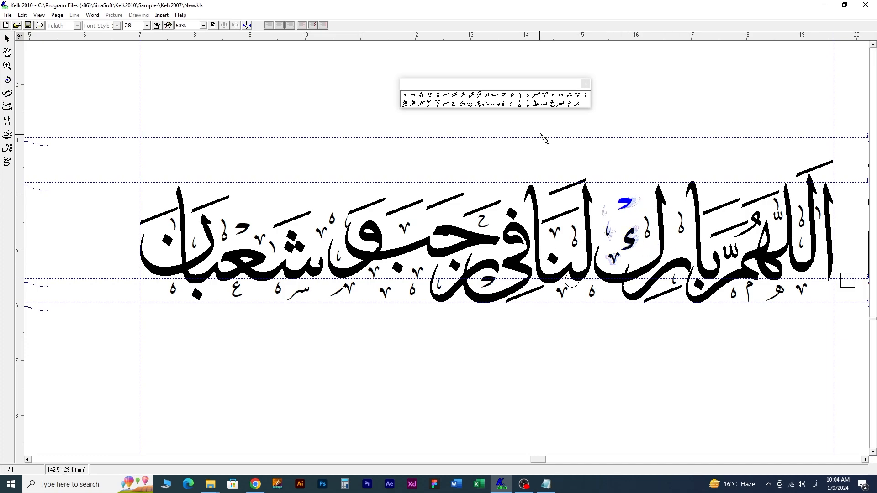
pyautogui.click(614, 259)
pyautogui.scroll(2, 669, 252)
# Place a small comma-shaped mark between the tall strokes of "بارك" and a small alif-shaped mark between the slanted strokes above "با".
pyautogui.click(527, 102)
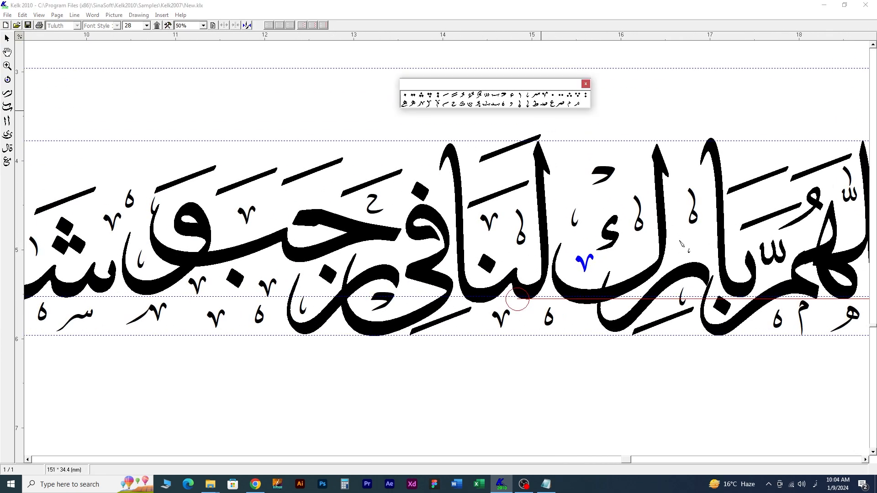
pyautogui.click(683, 169)
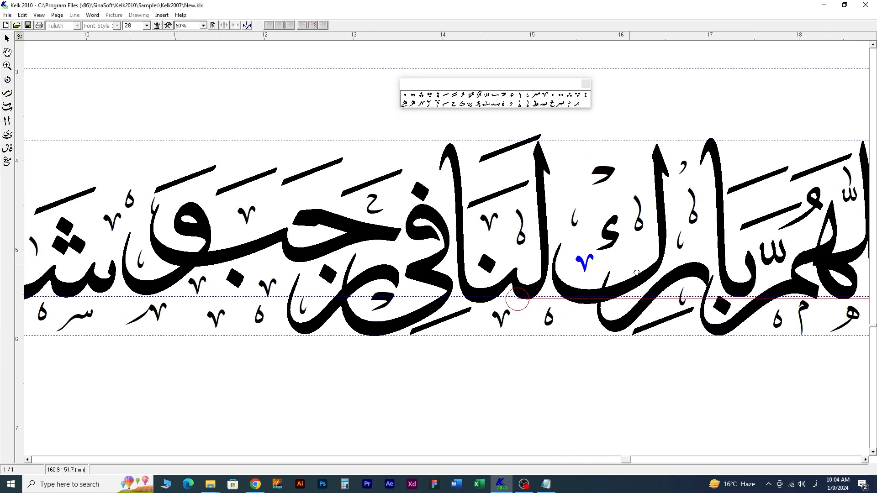
pyautogui.click(525, 99)
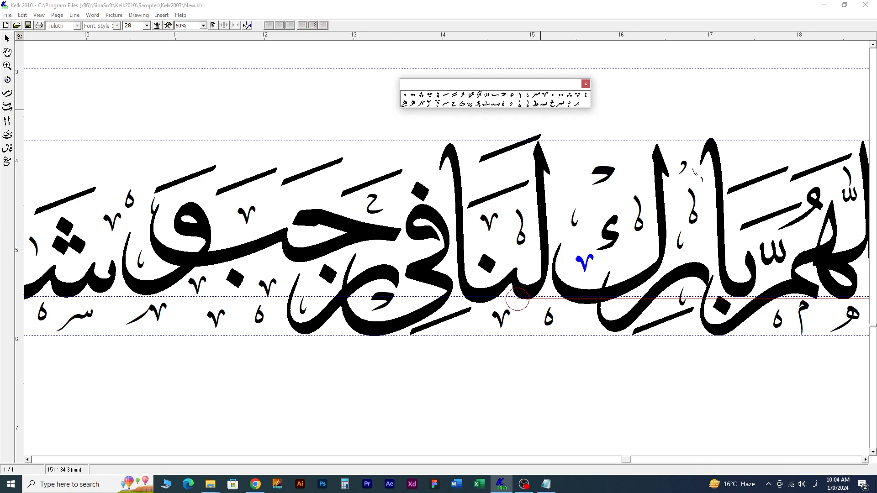
pyautogui.click(772, 199)
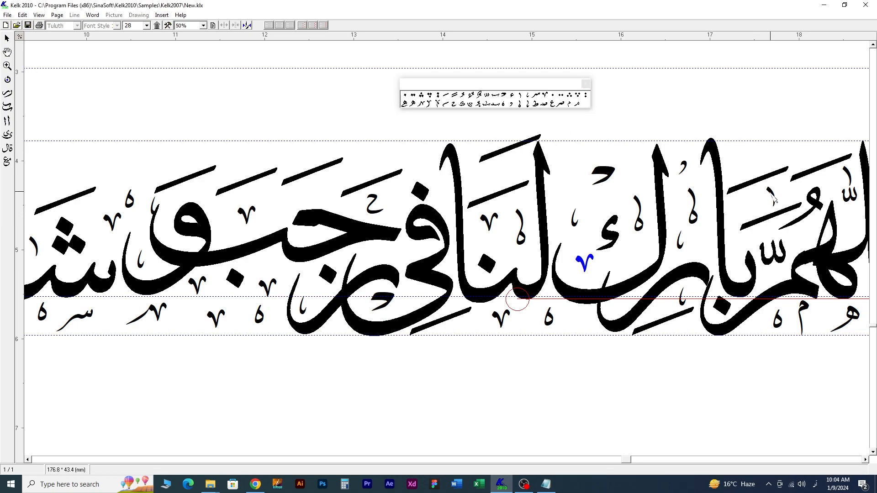
pyautogui.moveTo(762, 195); pyautogui.dragTo(754, 196)
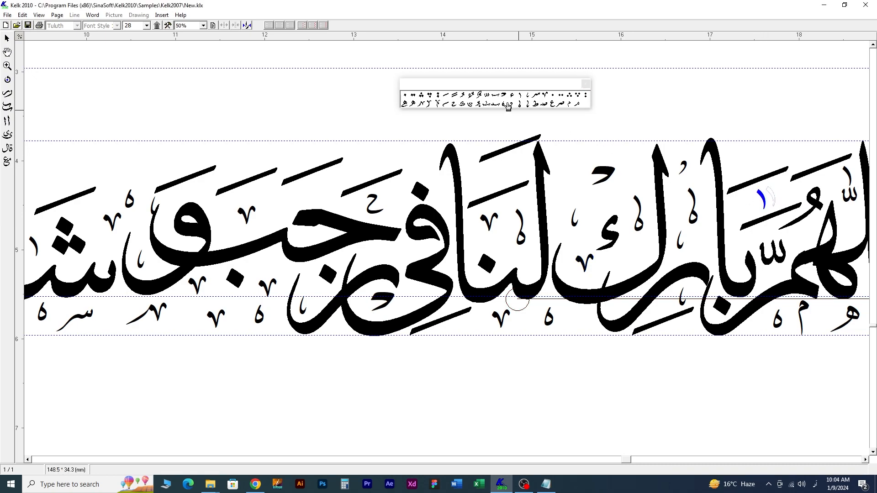
# Place a small curved stroke over the slanted stroke above "با" and a small comma-shaped mark above the "م" of "اللهم".
pyautogui.click(525, 97)
pyautogui.click(522, 105)
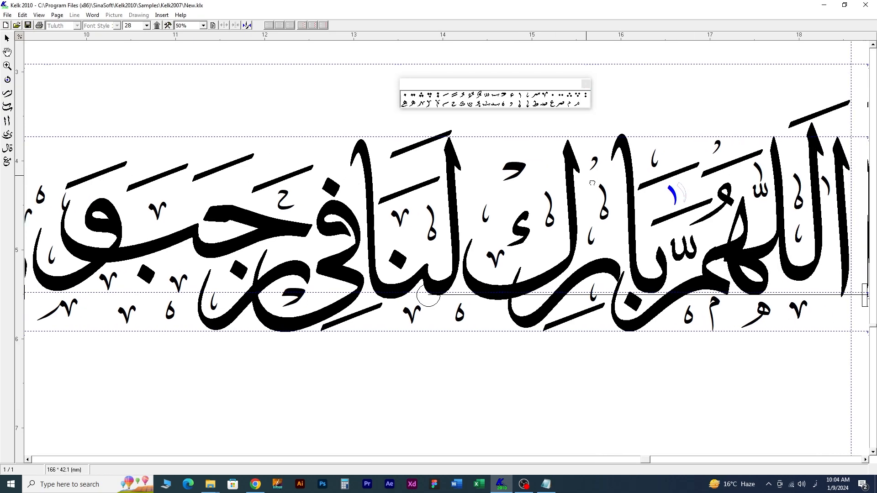
pyautogui.click(527, 101)
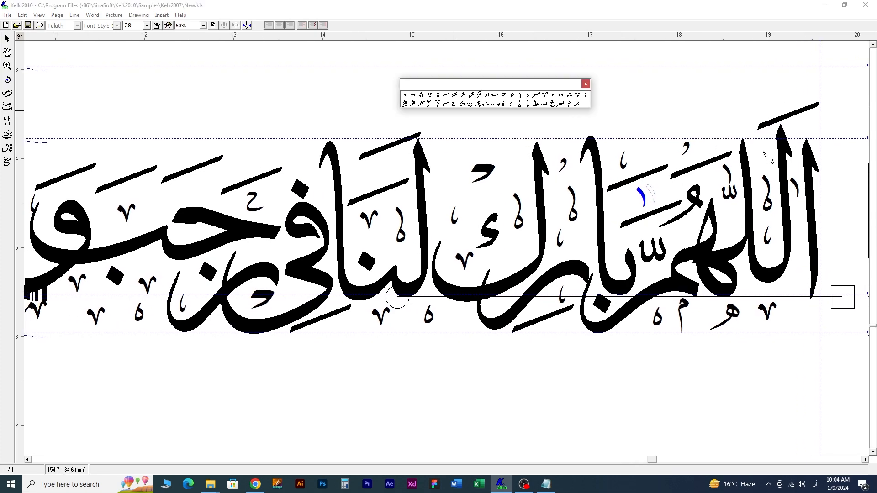
pyautogui.write('شع')
pyautogui.click(616, 224)
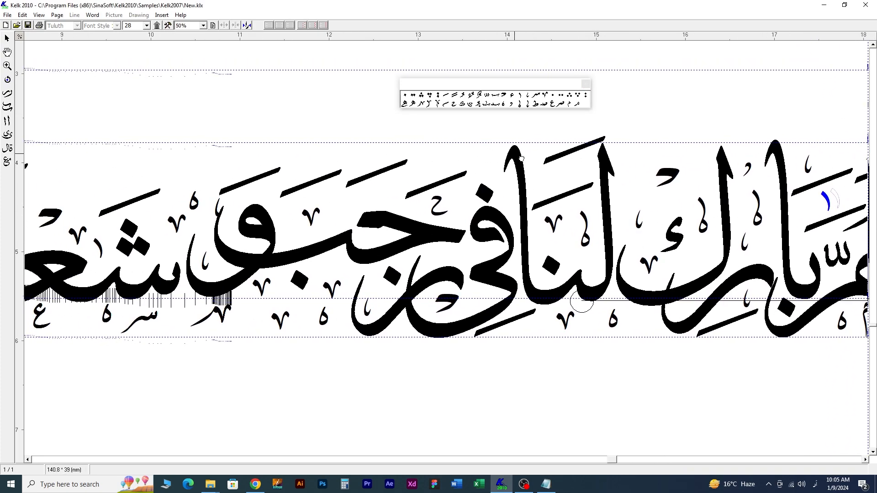
# Place a small curved stroke and a comma-shaped mark between the slanted strokes above "لنا", and an alif-shaped mark above the dot of "في".
pyautogui.click(526, 100)
pyautogui.click(553, 183)
pyautogui.click(510, 105)
pyautogui.click(577, 173)
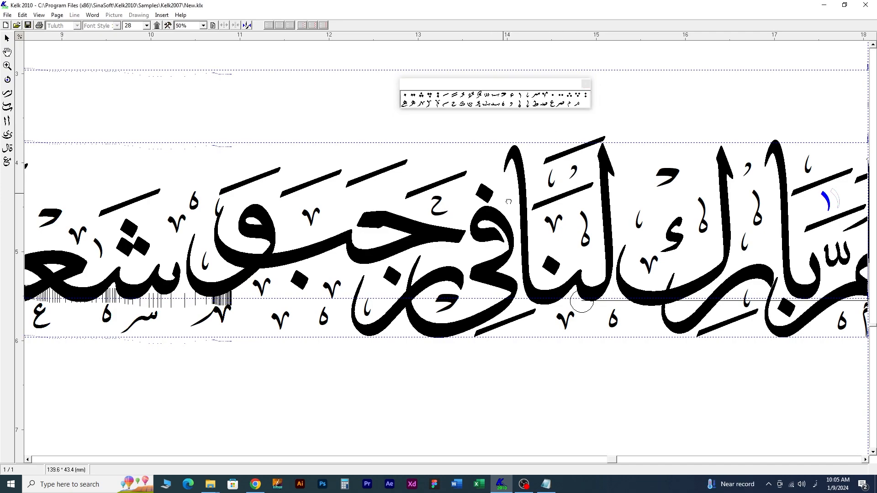
pyautogui.click(519, 100)
pyautogui.click(562, 172)
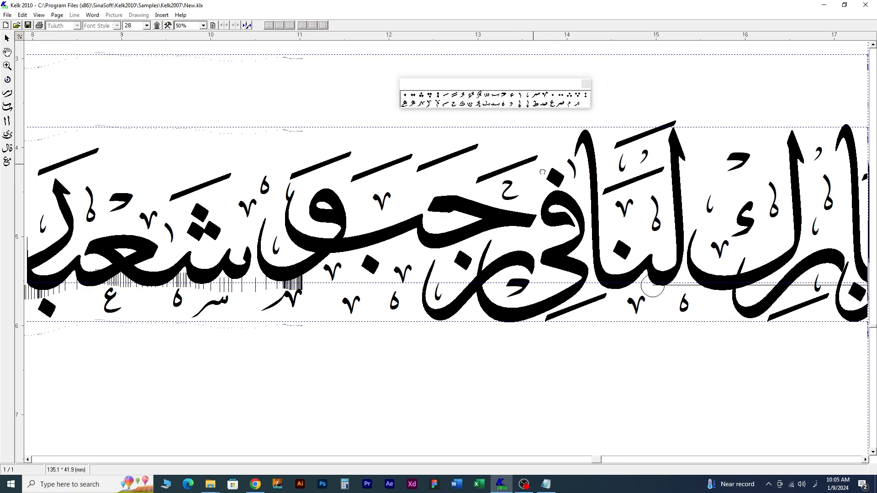
# Examine the spacing of the letters and small marks around "في" and across the whole first line.
pyautogui.click(497, 108)
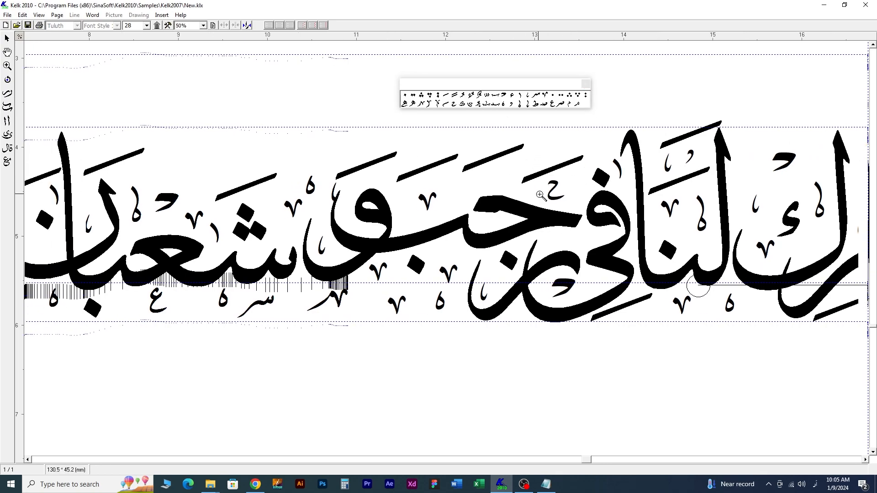
pyautogui.click(543, 197)
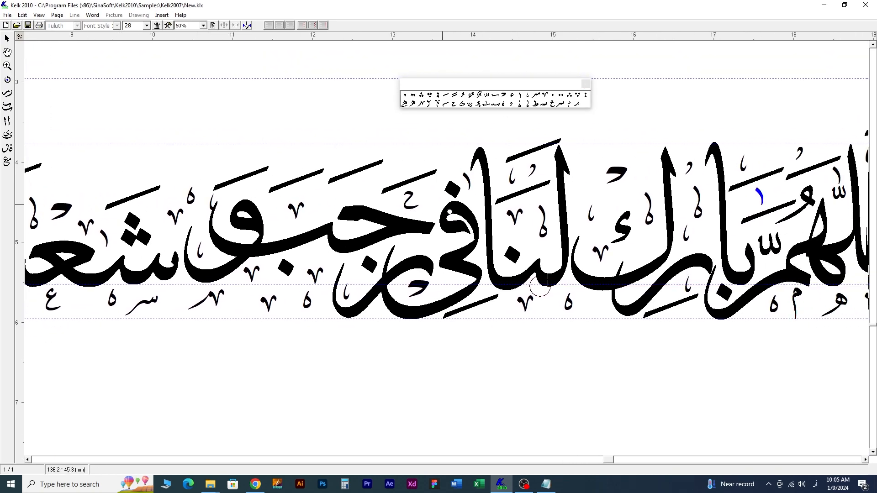
pyautogui.scroll(5, 450, 211)
pyautogui.scroll(-5, 456, 222)
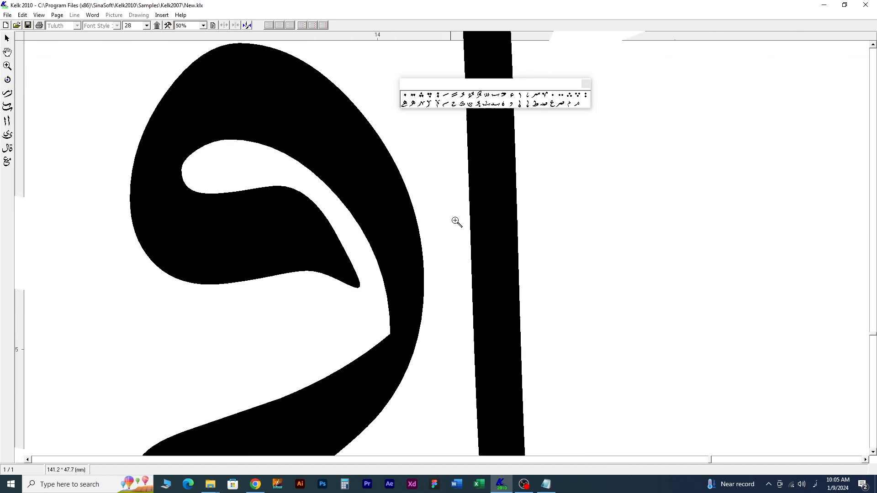
pyautogui.scroll(-2, 462, 238)
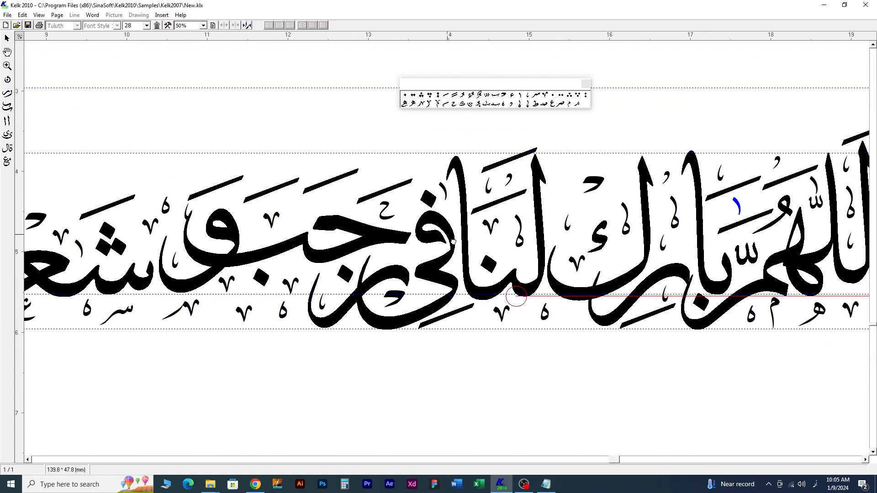
pyautogui.scroll(-1, 496, 261)
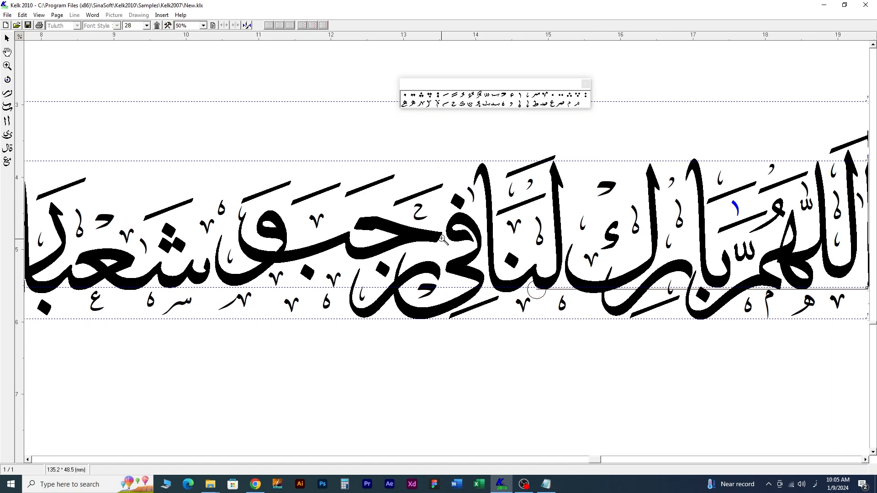
pyautogui.scroll(-3, 463, 245)
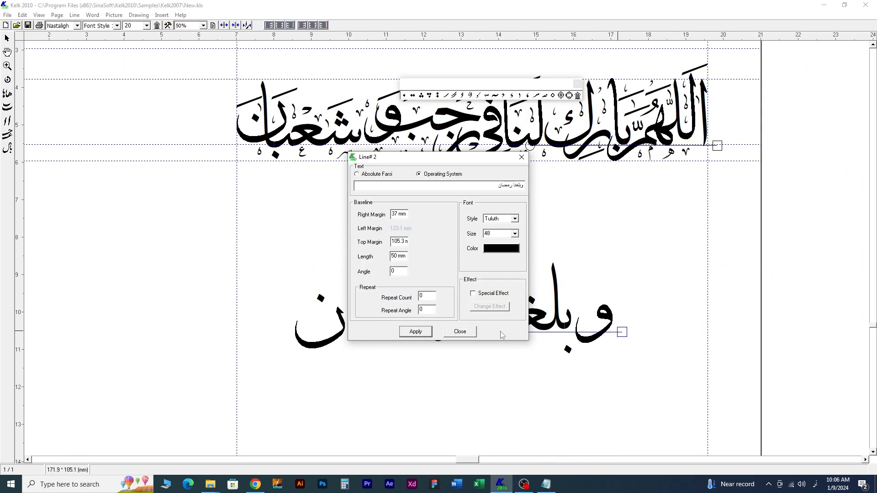
# Close the settings of the second line "وبلغنا رمضان" and move the line so its right end meets the right vertical guide.
pyautogui.click(460, 331)
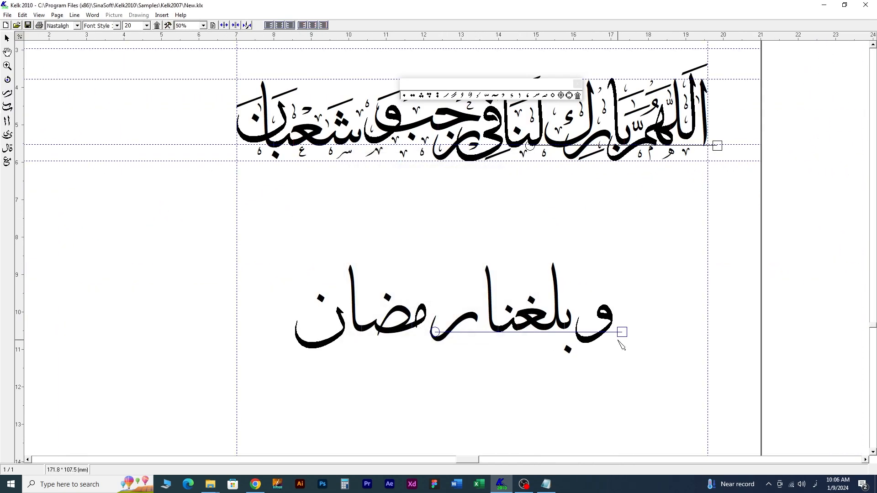
pyautogui.moveTo(622, 333)
pyautogui.mouseDown()
pyautogui.moveTo(656, 343)
pyautogui.moveTo(644, 352)
pyautogui.moveTo(609, 341)
pyautogui.mouseUp()
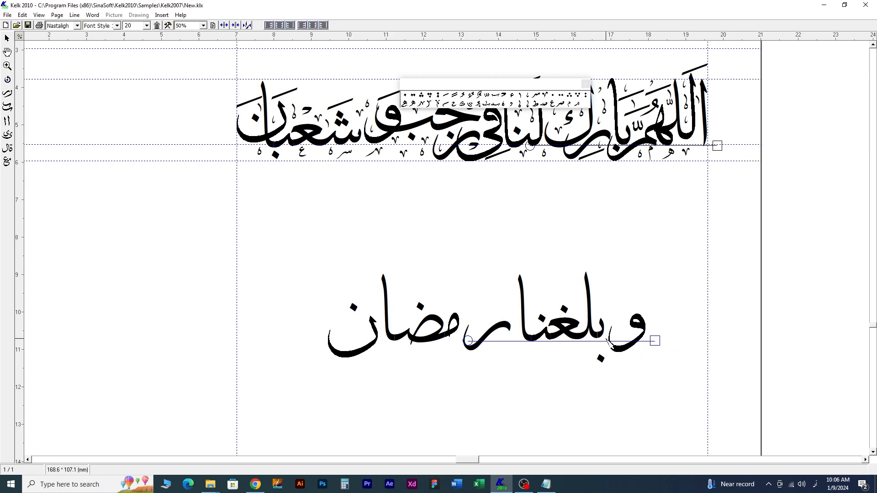
pyautogui.click(602, 341)
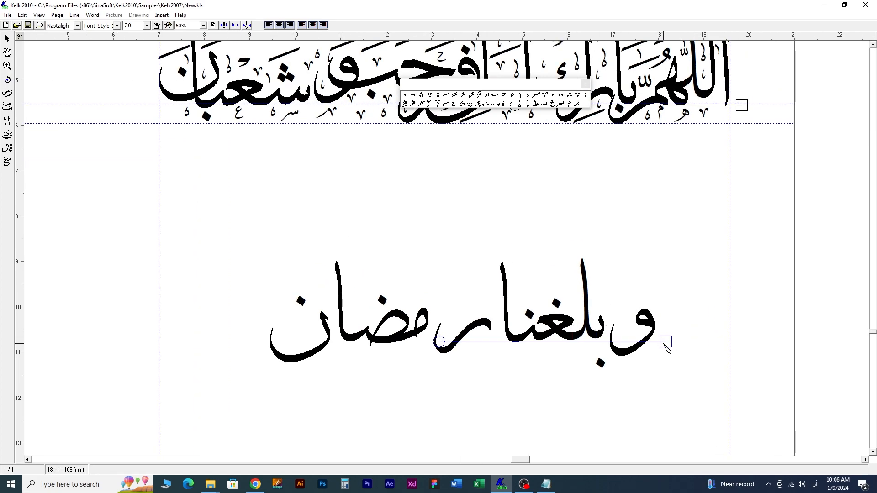
pyautogui.moveTo(666, 343); pyautogui.dragTo(736, 346)
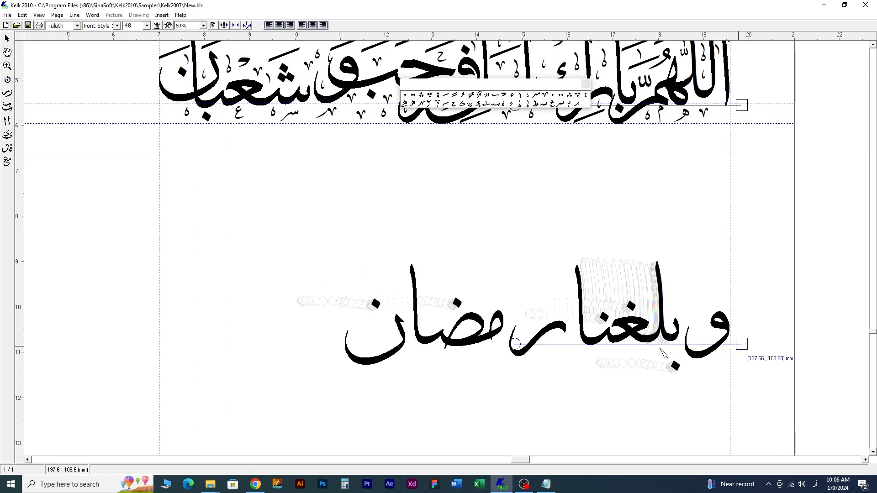
pyautogui.moveTo(662, 351); pyautogui.dragTo(660, 352)
# Move the "ر" of "رمضان" against the final "ا" of "وبلغنا" and give "مضا" the alternative shape with a lowered "م" and curled stroke.
pyautogui.scroll(3, 660, 352)
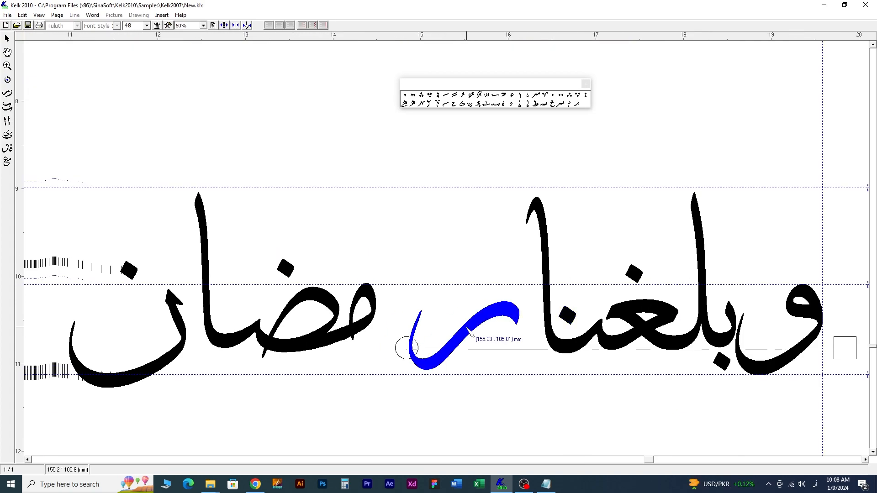
pyautogui.moveTo(441, 327); pyautogui.dragTo(494, 337)
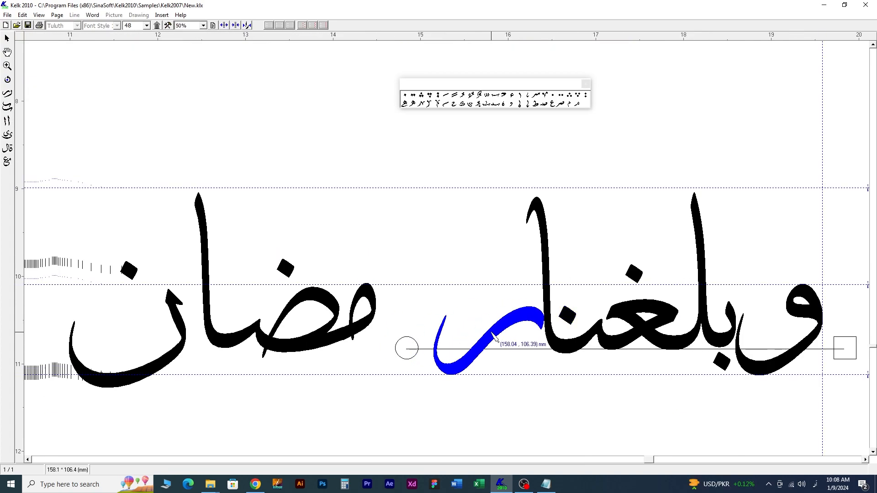
pyautogui.click(356, 330)
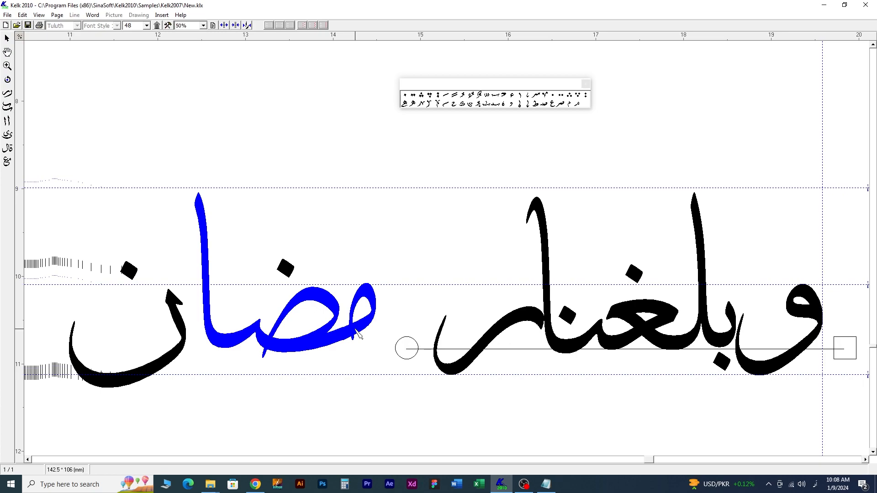
pyautogui.rightClick(355, 330)
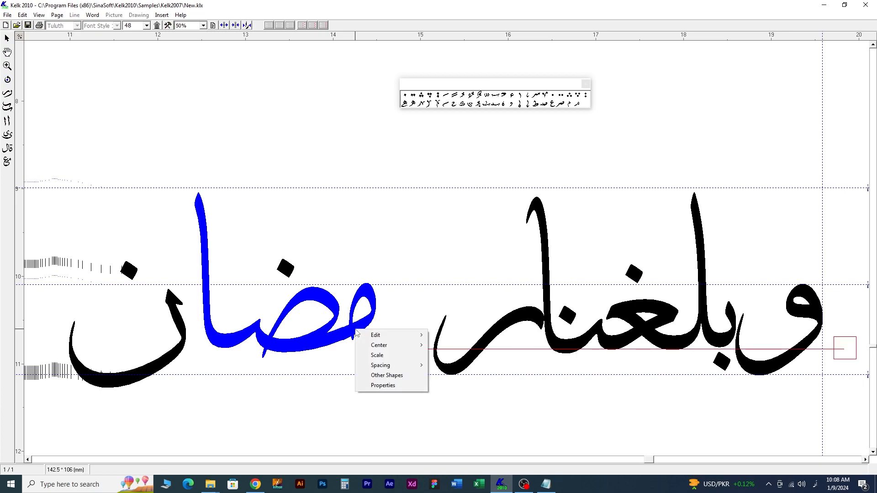
pyautogui.click(379, 375)
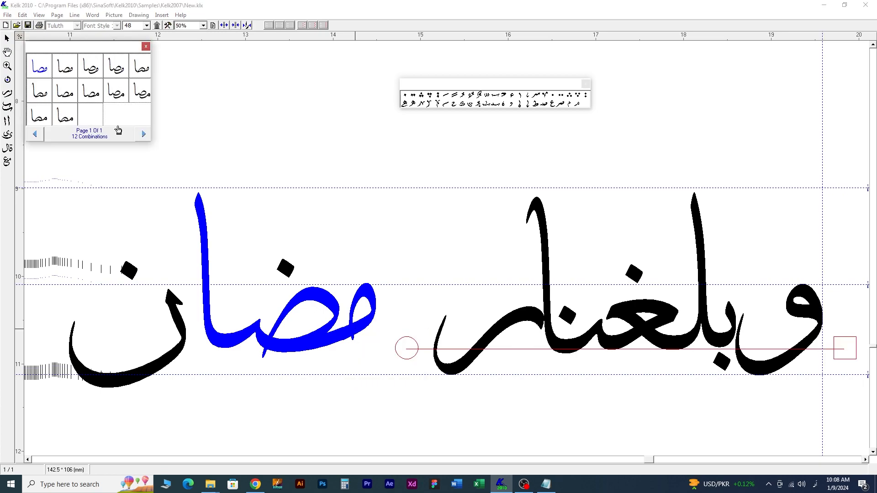
pyautogui.click(143, 95)
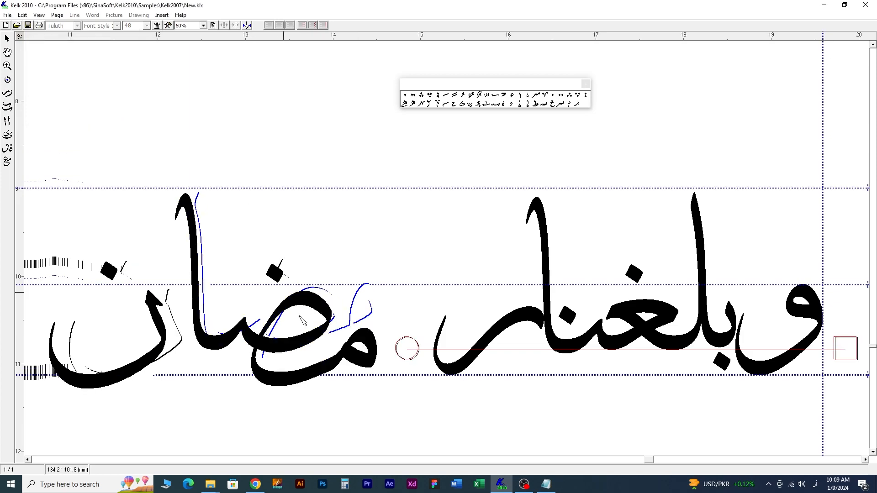
# Move the reshaped "مضا" so its "م" meets the tail of the "ر", and put the dot back above the "ض".
pyautogui.moveTo(339, 332); pyautogui.dragTo(475, 331)
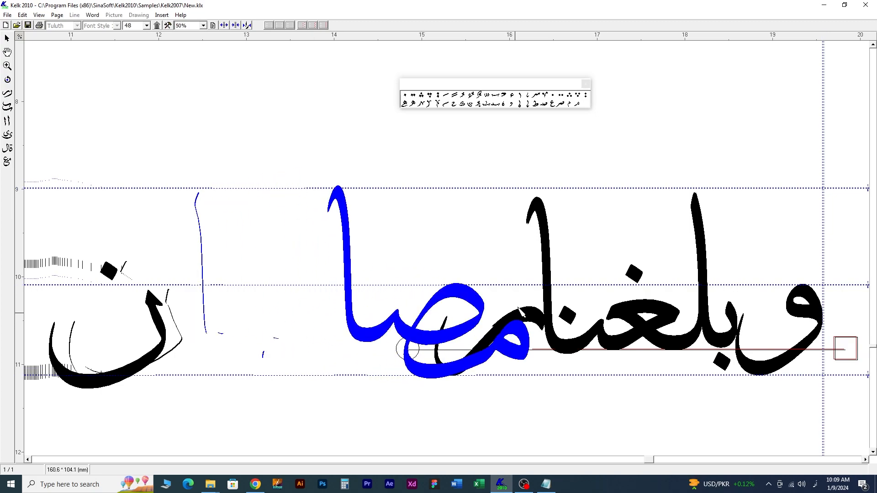
pyautogui.moveTo(521, 294)
pyautogui.mouseDown()
pyautogui.moveTo(507, 233)
pyautogui.moveTo(455, 336)
pyautogui.mouseUp()
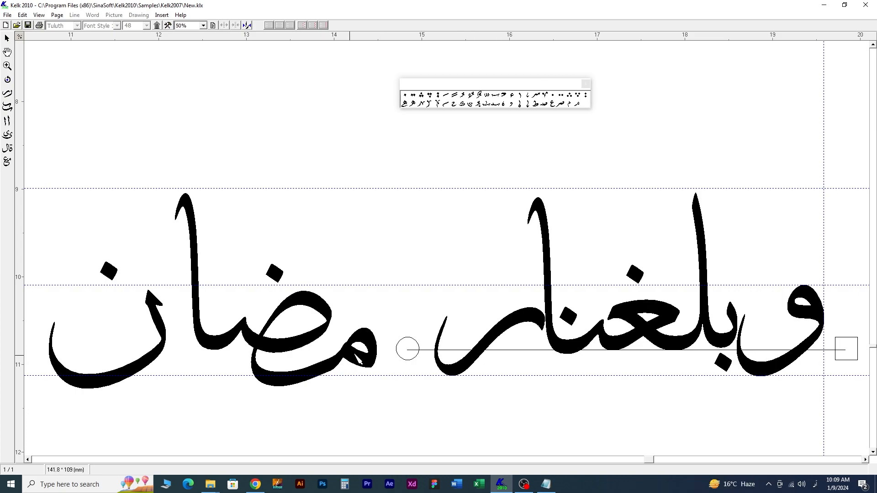
pyautogui.moveTo(406, 350); pyautogui.dragTo(437, 361)
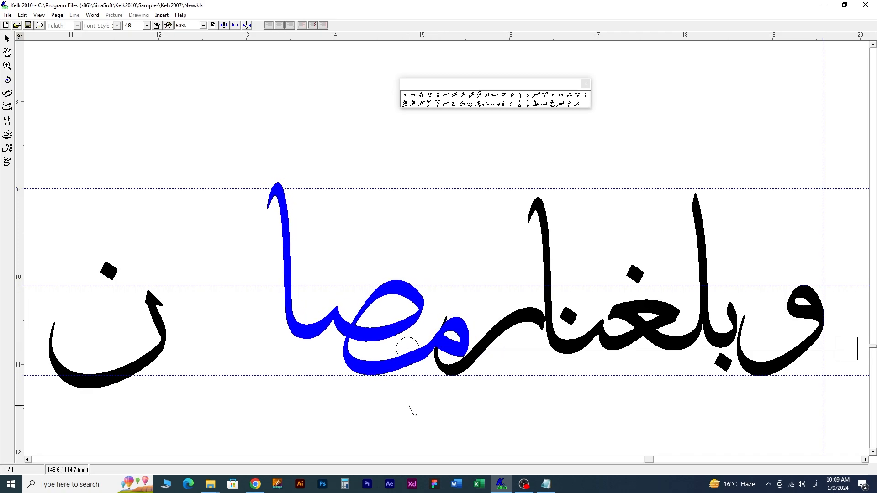
pyautogui.press('.')
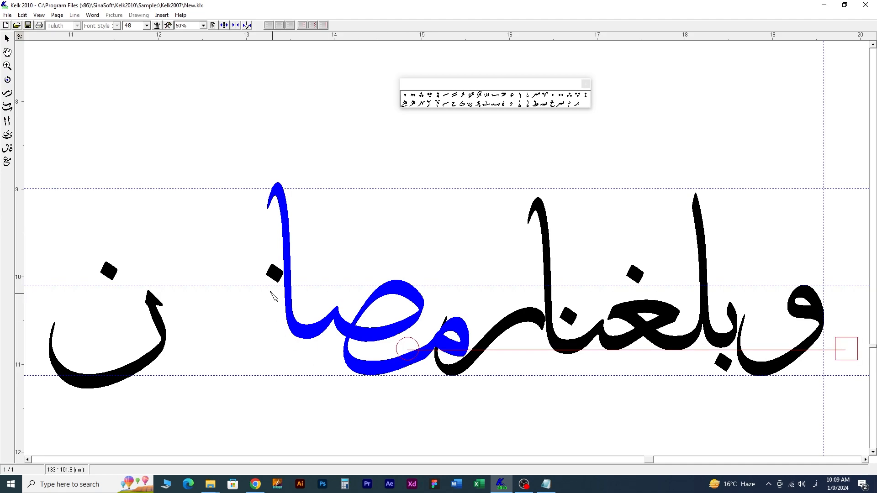
pyautogui.click(358, 277)
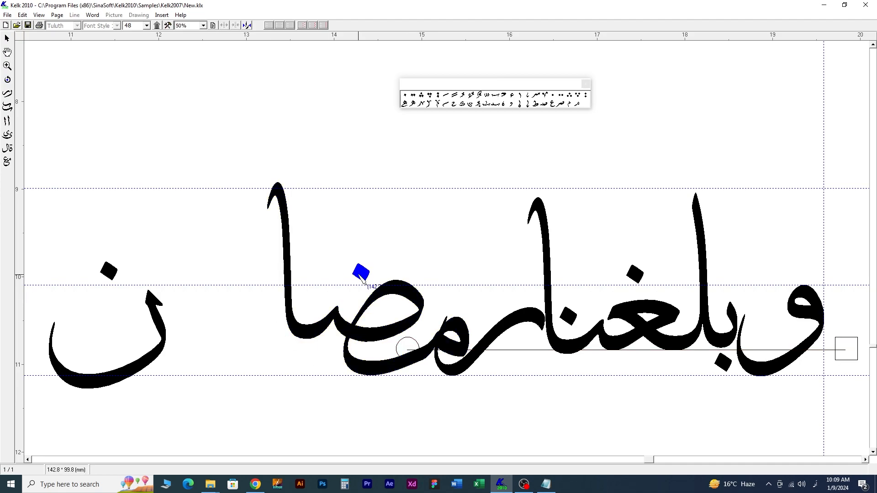
# Change the "ر" of "رمضان" to the alternative shape with a straight, pointed tail and set it beside the final "ا" of "وبلغنا", under the "م".
pyautogui.click(438, 354)
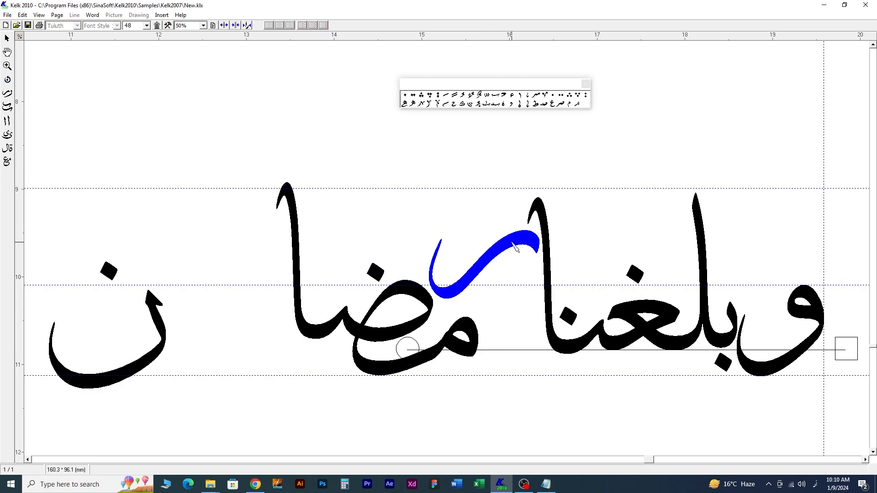
pyautogui.rightClick(514, 247)
pyautogui.click(543, 289)
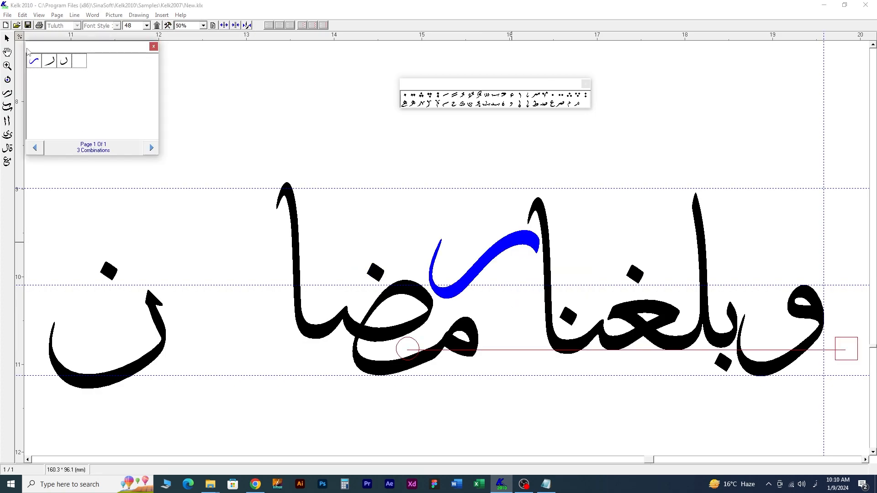
pyautogui.click(52, 67)
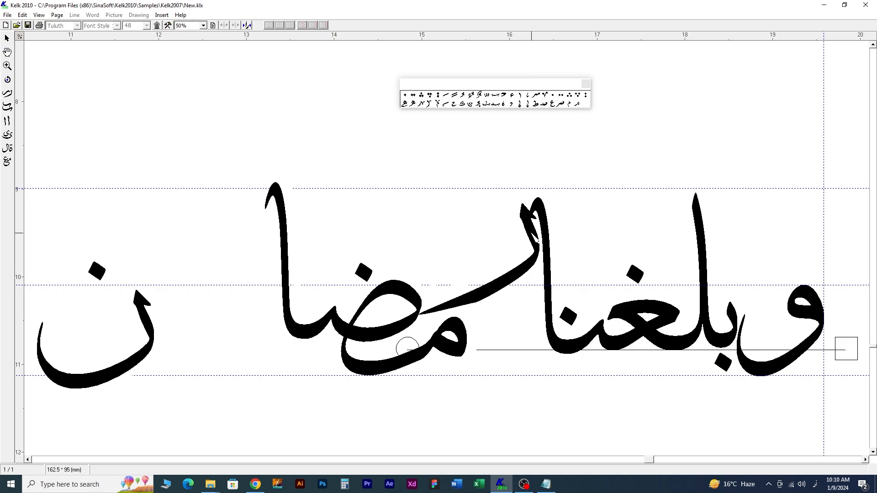
pyautogui.moveTo(539, 256)
pyautogui.mouseDown()
pyautogui.moveTo(540, 246)
pyautogui.moveTo(540, 312)
pyautogui.mouseUp()
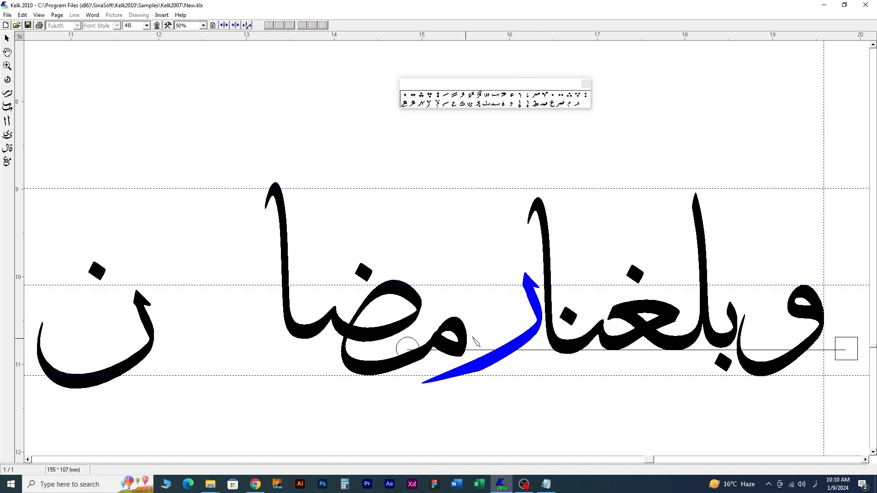
# Move "مضا" and its dot closer to the "ر", and lay the final "ن" with its dot across the stem of the "ا".
pyautogui.moveTo(467, 342); pyautogui.dragTo(493, 340)
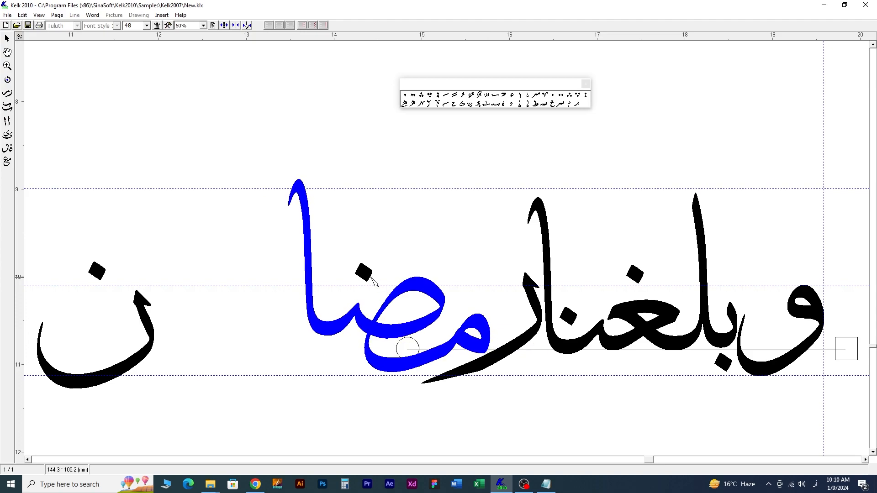
pyautogui.moveTo(365, 274); pyautogui.dragTo(389, 277)
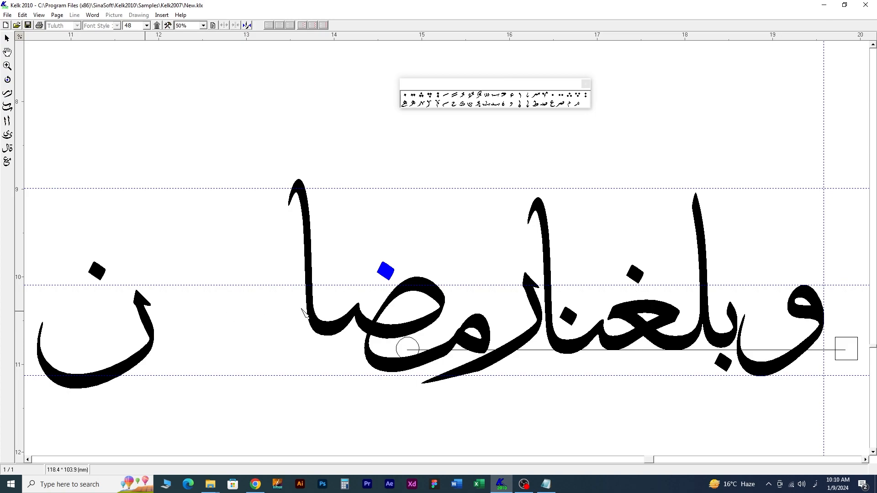
pyautogui.moveTo(302, 311); pyautogui.dragTo(353, 239)
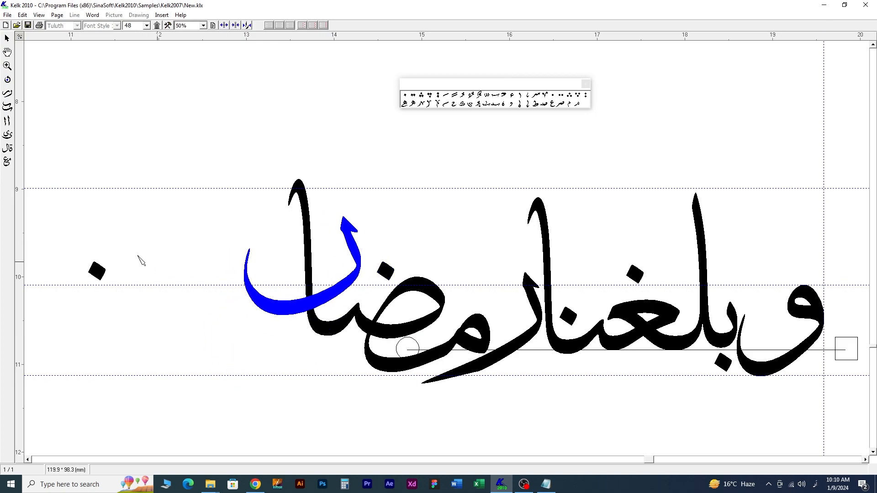
pyautogui.click(278, 268)
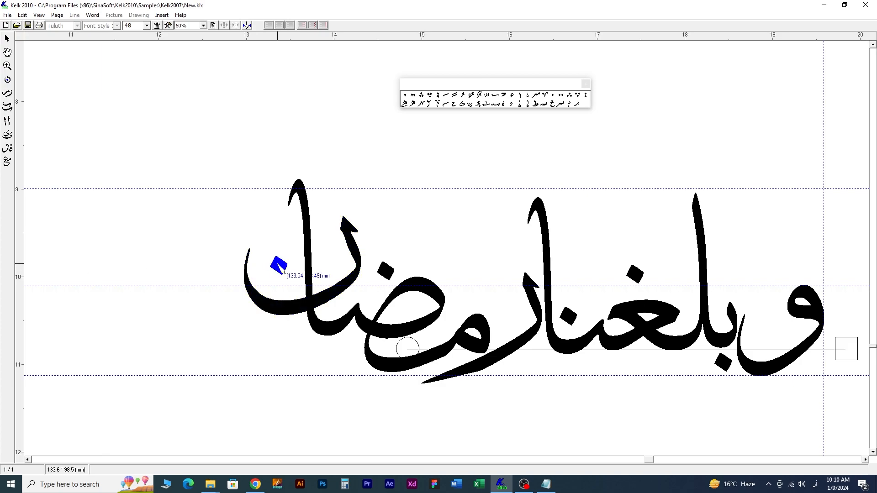
# Change the initial "و" of the second line to the alternative shape with a straight, pointed tail.
pyautogui.click(798, 315)
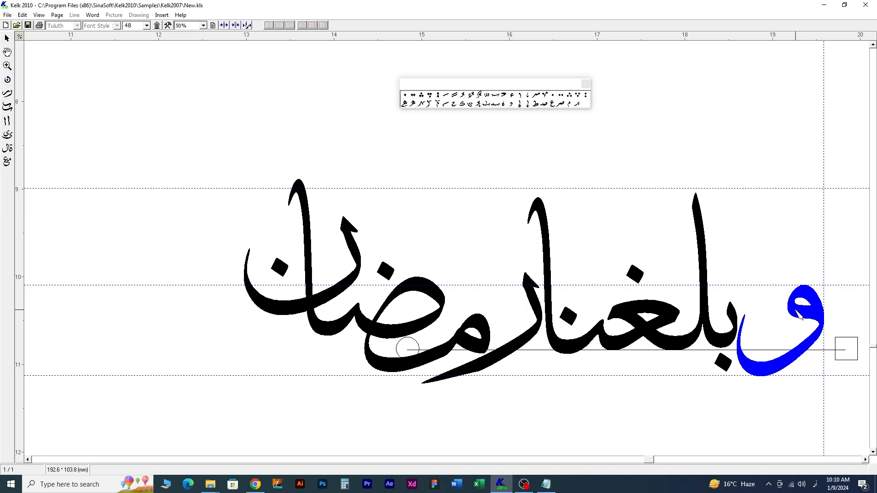
pyautogui.rightClick(800, 315)
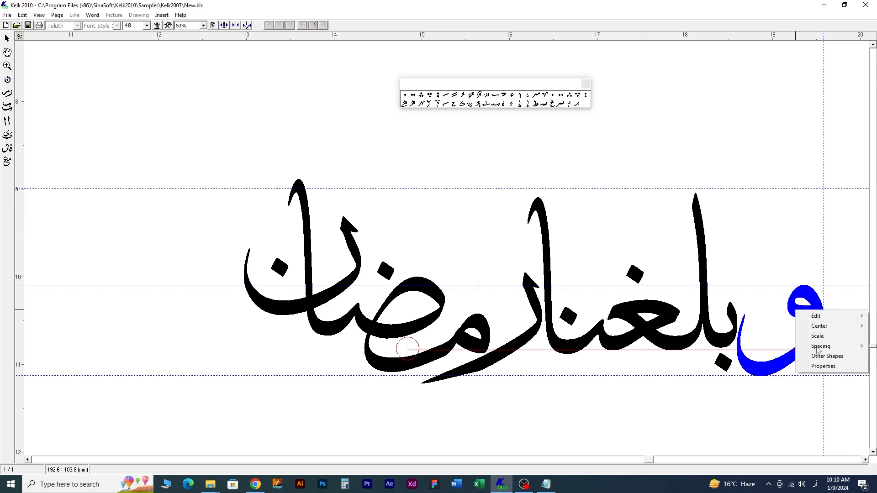
pyautogui.click(815, 355)
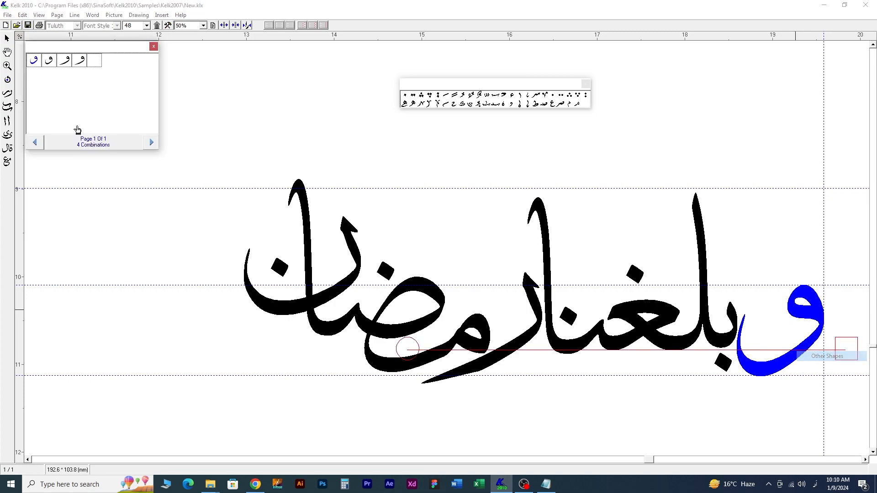
pyautogui.click(79, 64)
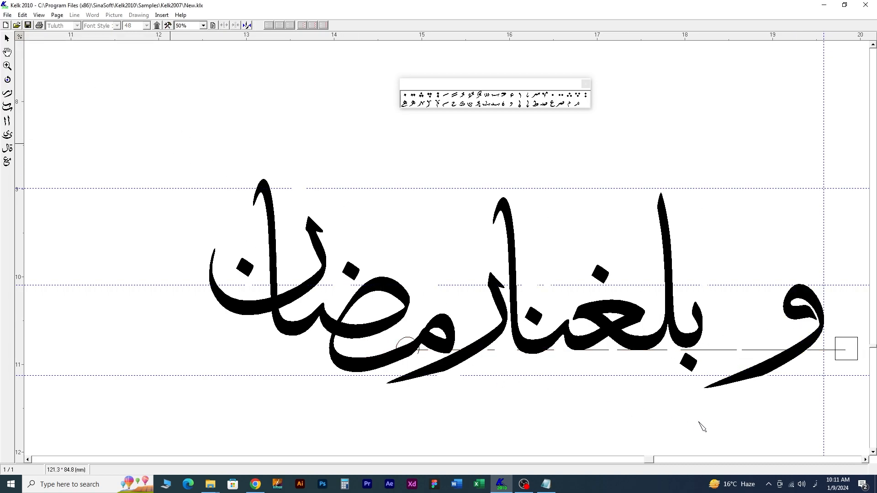
# Shift all letters and dots after the "و" to the right until the "ب" sits close beside the head of the "و".
pyautogui.moveTo(701, 427)
pyautogui.mouseDown()
pyautogui.moveTo(736, 430)
pyautogui.moveTo(718, 420)
pyautogui.mouseUp()
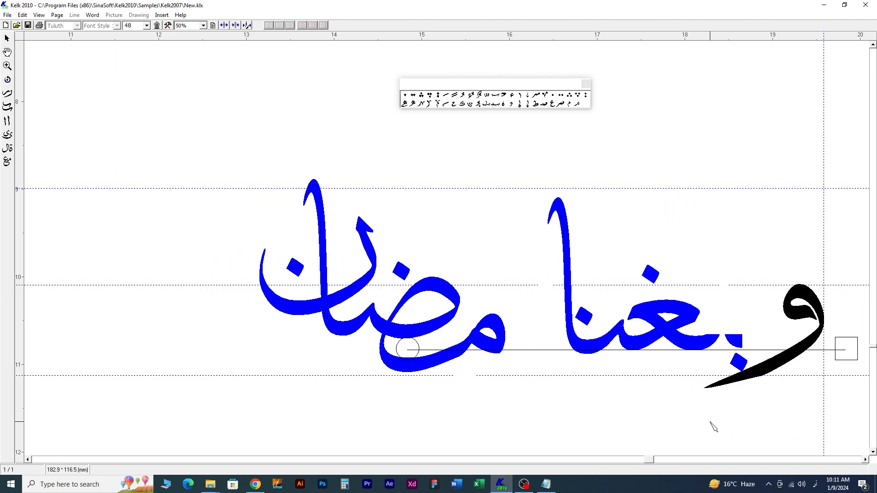
pyautogui.press('Right')
pyautogui.press('Right')
pyautogui.press('Right')
pyautogui.press('Right')
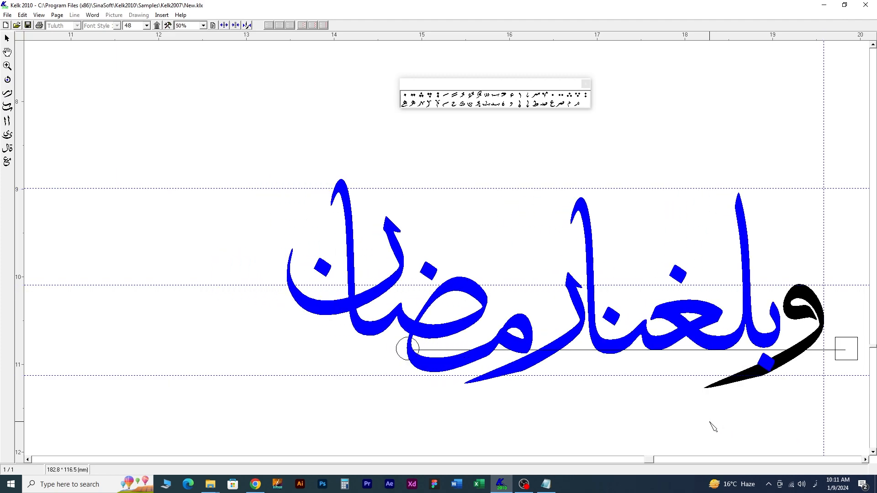
pyautogui.click(747, 429)
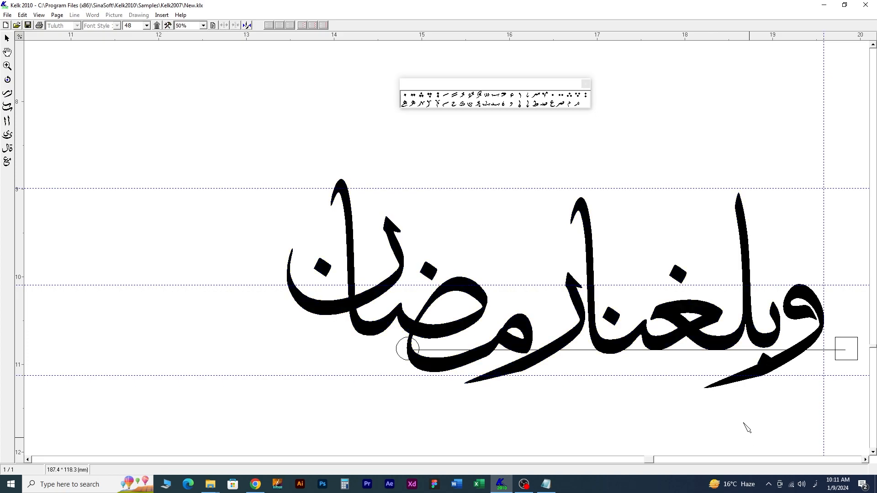
# Raise the "و" slightly and place the dot of the "ب" just below the tail of the "و".
pyautogui.click(740, 350)
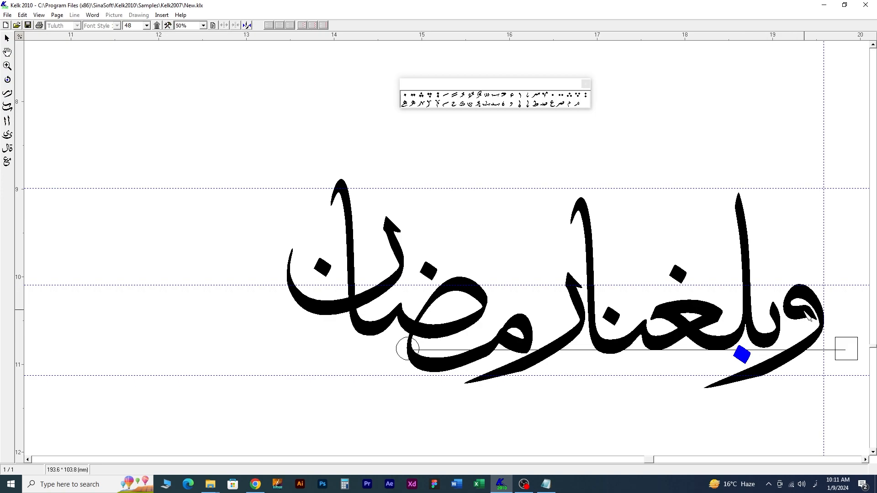
pyautogui.click(807, 314)
pyautogui.moveTo(807, 314); pyautogui.dragTo(803, 405)
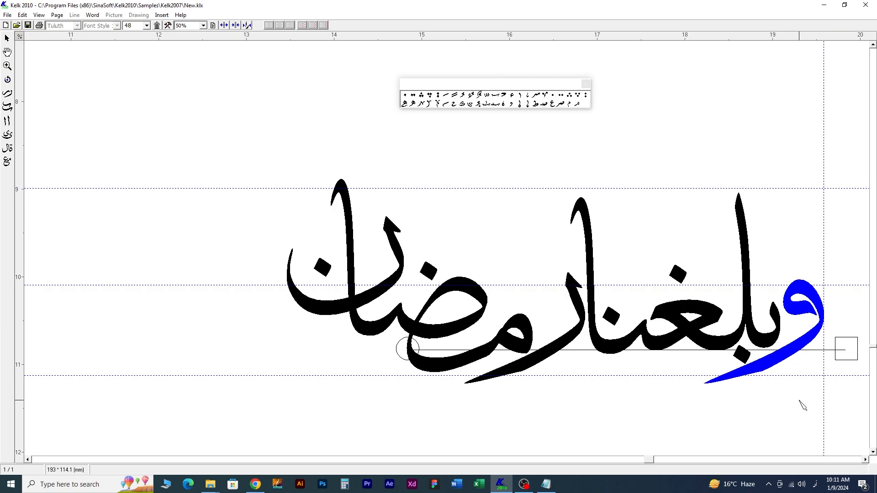
pyautogui.click(748, 358)
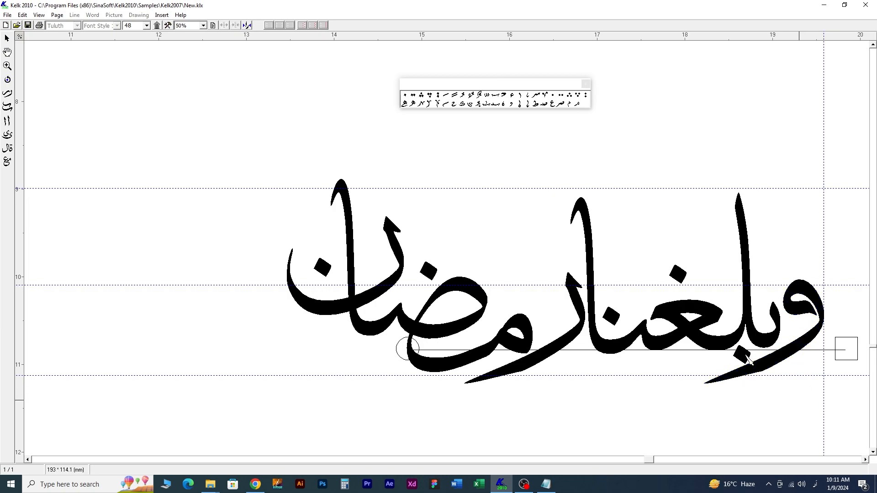
pyautogui.click(783, 380)
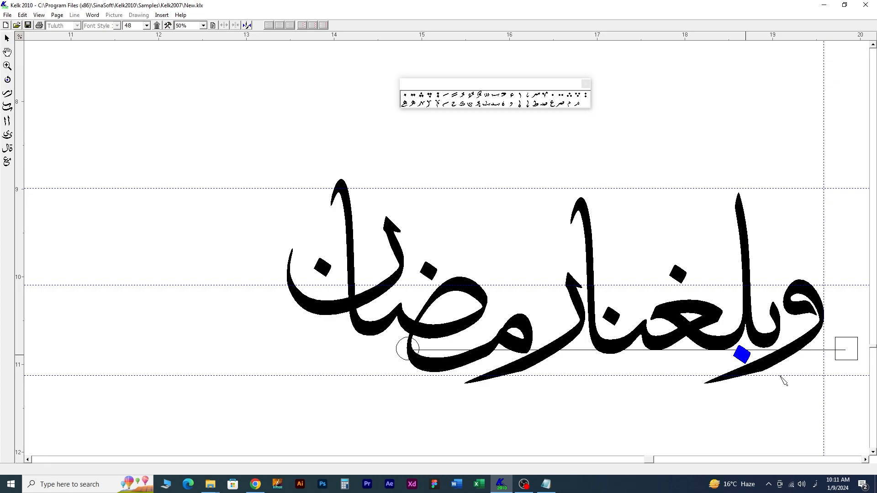
pyautogui.moveTo(780, 376); pyautogui.dragTo(782, 383)
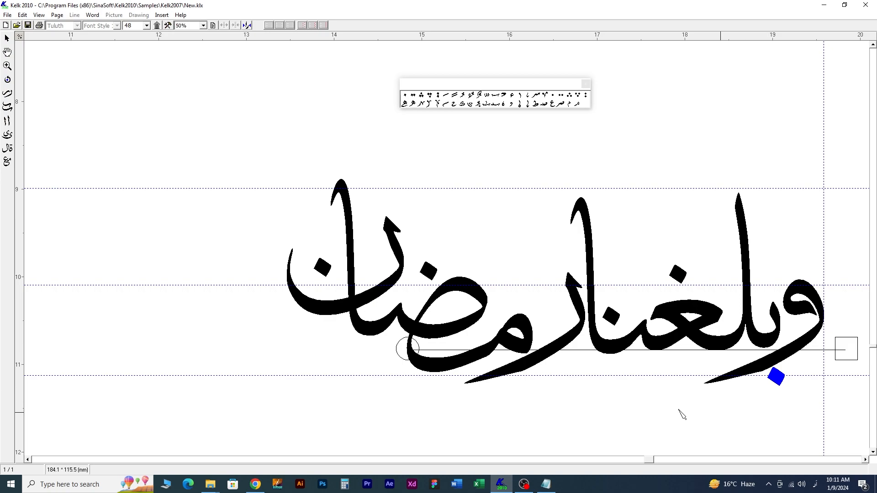
# Move the palette of marks clear of the line's letters and add a fatha above the "و".
pyautogui.click(623, 258)
pyautogui.moveTo(640, 254); pyautogui.dragTo(570, 256)
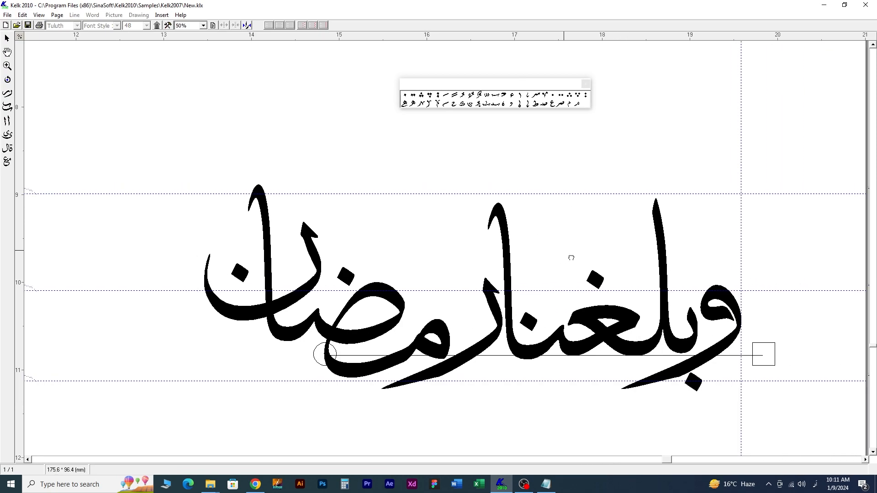
pyautogui.moveTo(475, 87); pyautogui.dragTo(593, 142)
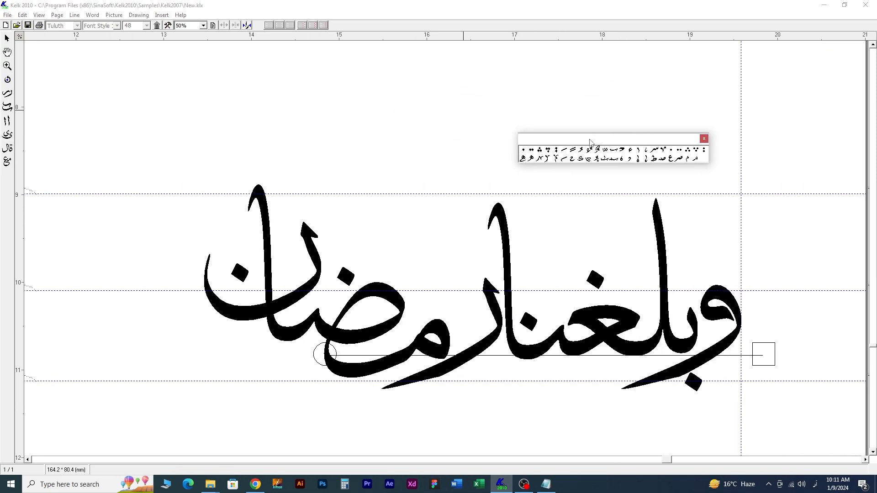
pyautogui.click(731, 306)
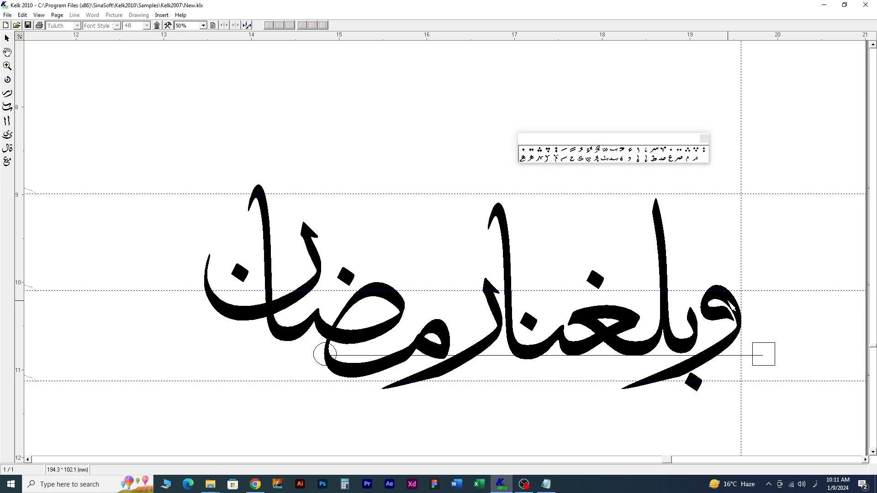
pyautogui.click(565, 151)
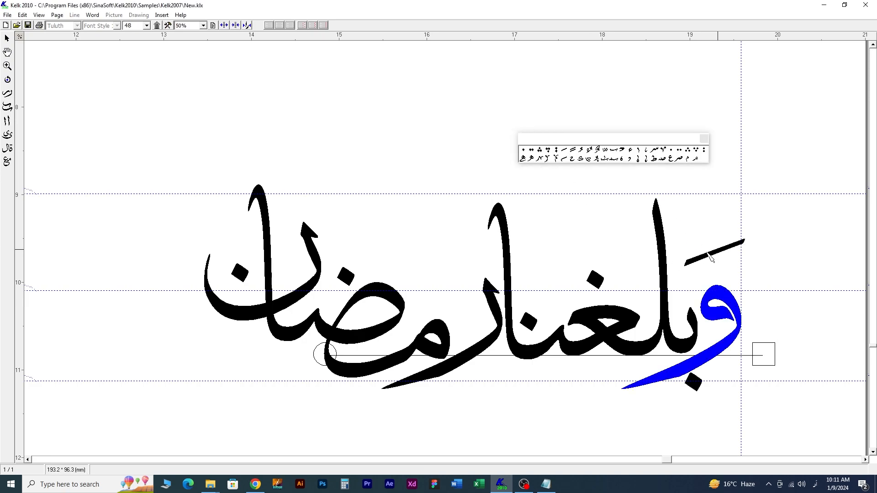
pyautogui.click(710, 256)
pyautogui.moveTo(718, 258); pyautogui.dragTo(722, 265)
# Add a fatha to the right of the top of the "ل" stem and a kasra beneath the "ل".
pyautogui.click(565, 152)
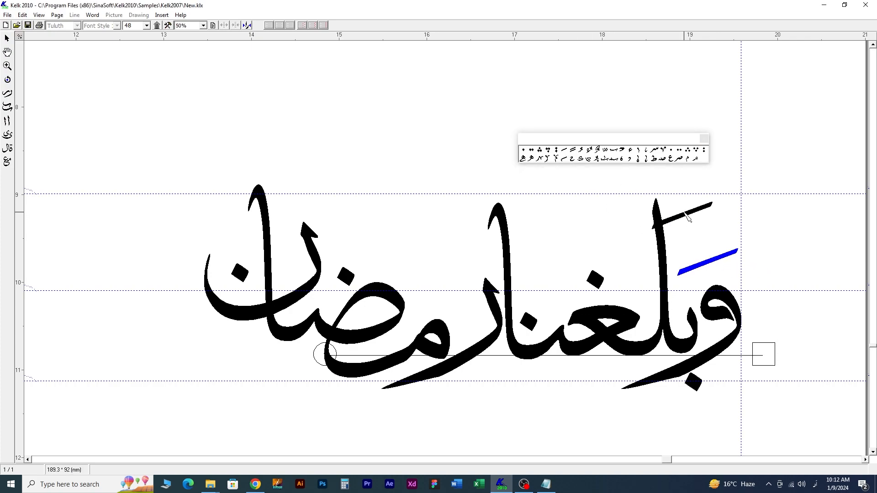
pyautogui.click(701, 219)
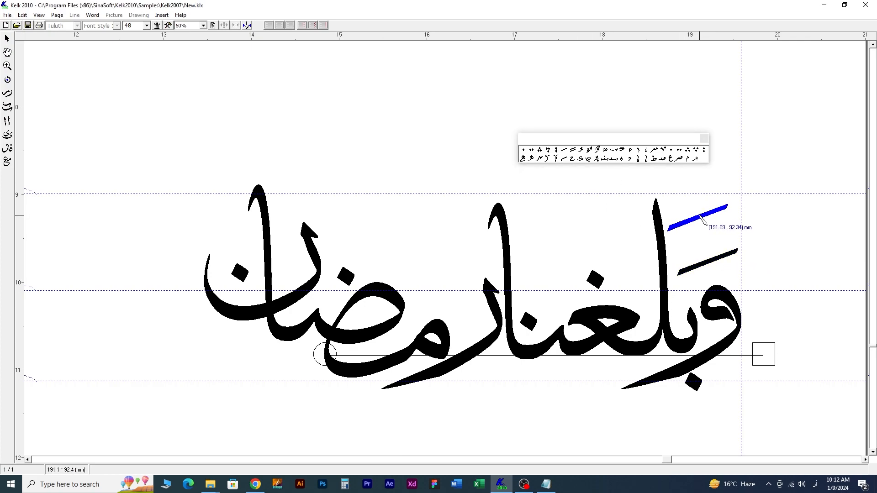
pyautogui.moveTo(709, 265); pyautogui.dragTo(719, 262)
pyautogui.click(671, 228)
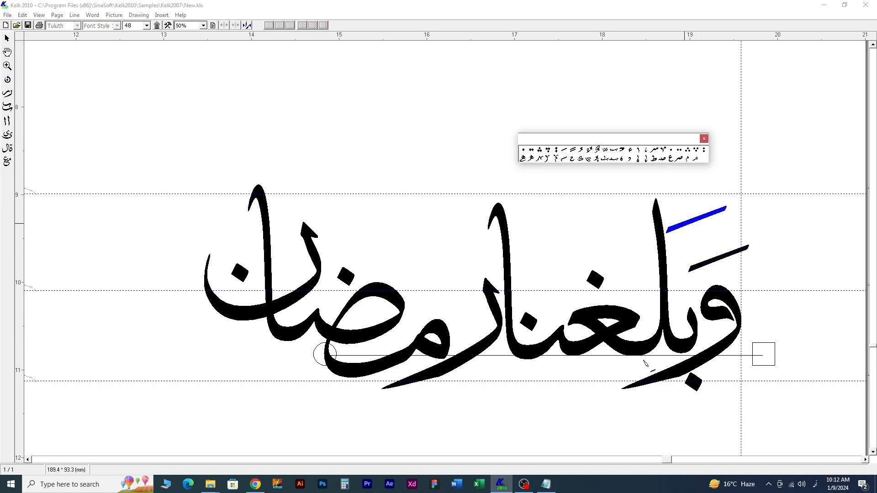
pyautogui.click(654, 369)
pyautogui.moveTo(646, 372); pyautogui.dragTo(642, 375)
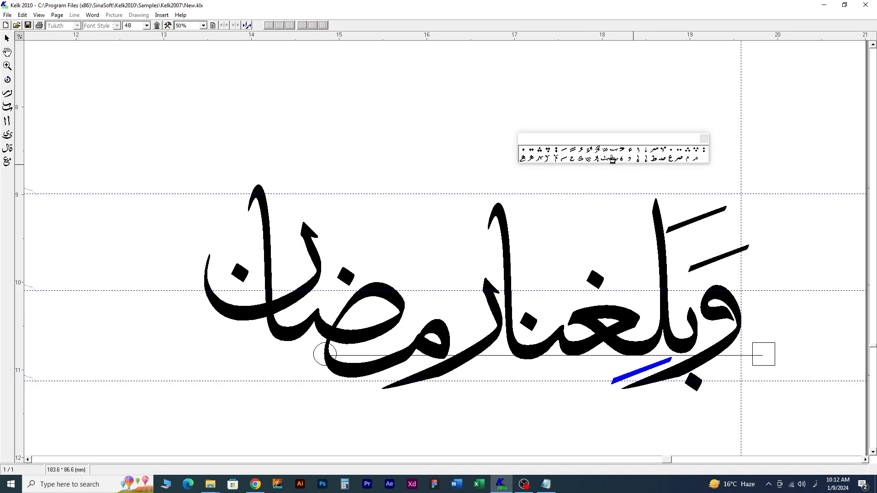
# Add a shadda to the left of the "ل" stem and a sukun above the dot of the "غ" at size 28.
pyautogui.moveTo(613, 160); pyautogui.dragTo(638, 247)
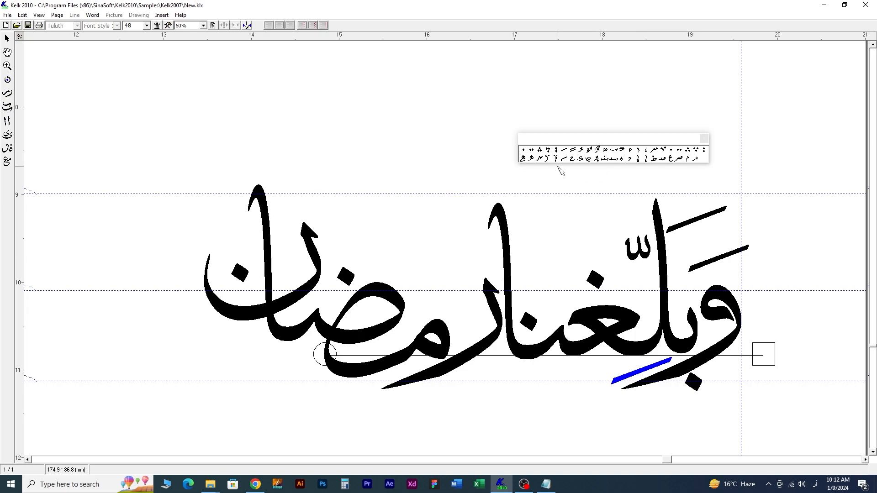
pyautogui.moveTo(622, 157); pyautogui.dragTo(602, 241)
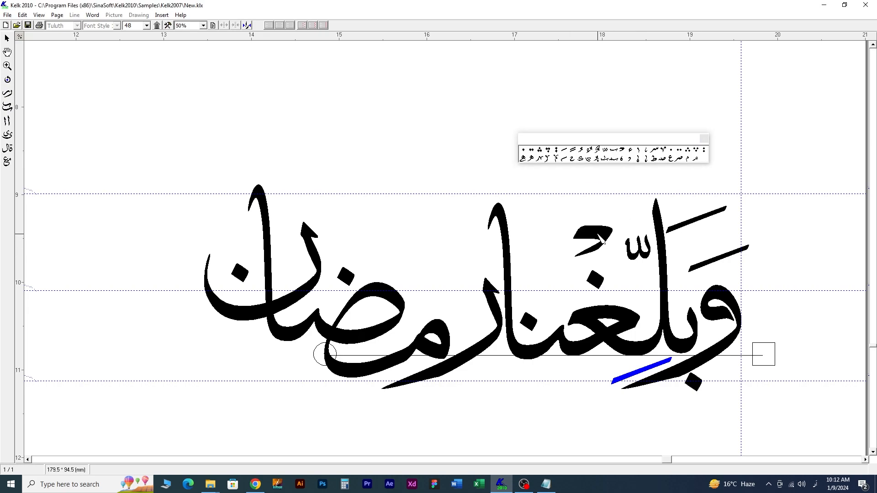
pyautogui.click(147, 25)
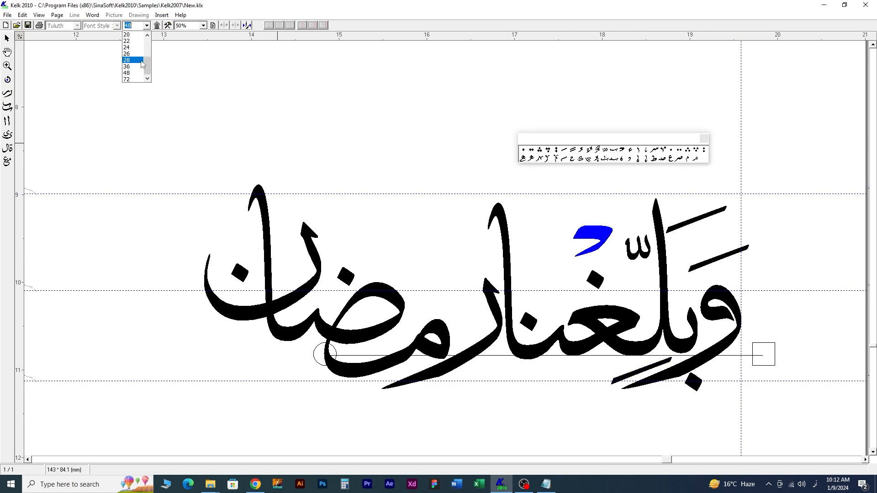
pyautogui.click(134, 59)
pyautogui.moveTo(599, 255); pyautogui.dragTo(603, 269)
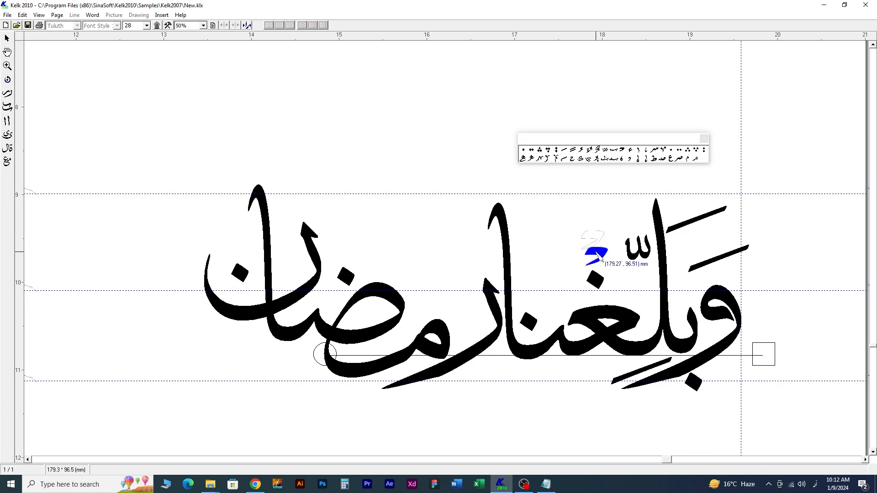
pyautogui.moveTo(565, 150); pyautogui.dragTo(542, 252)
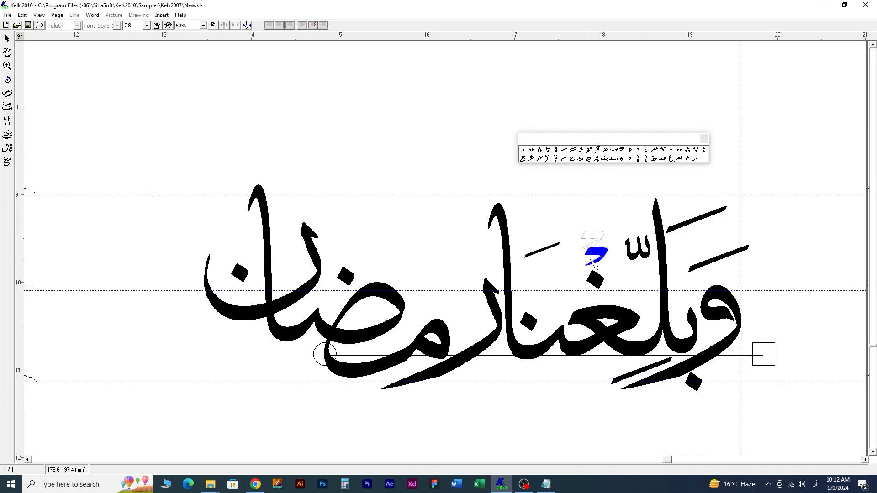
pyautogui.hotkey('ctrl', 'z')
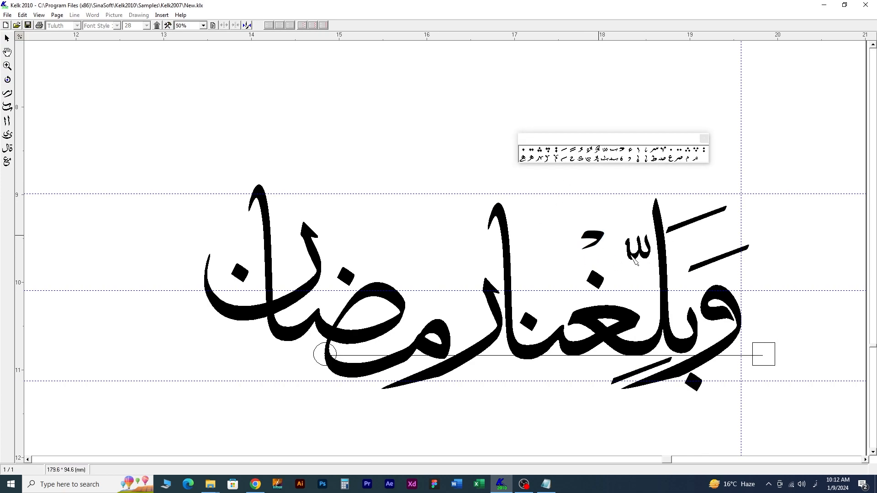
# Set the size of the shadda beside the "ل" to 36.
pyautogui.click(634, 258)
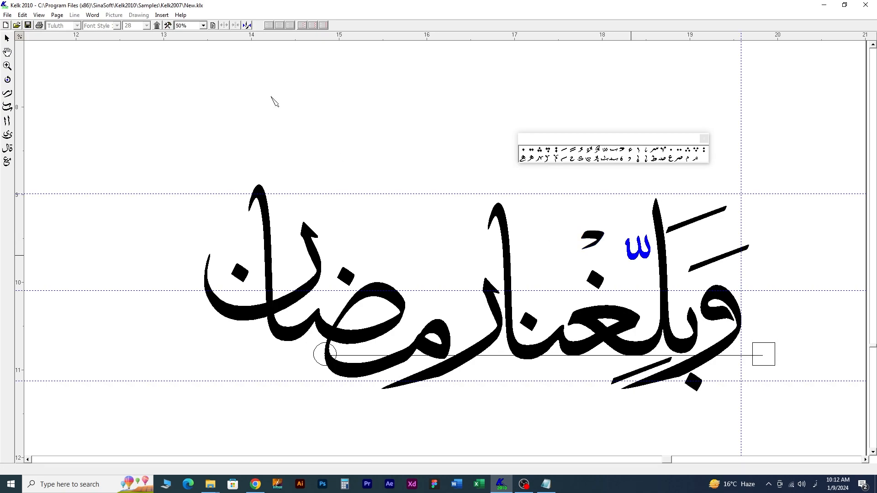
pyautogui.click(147, 25)
pyautogui.click(132, 73)
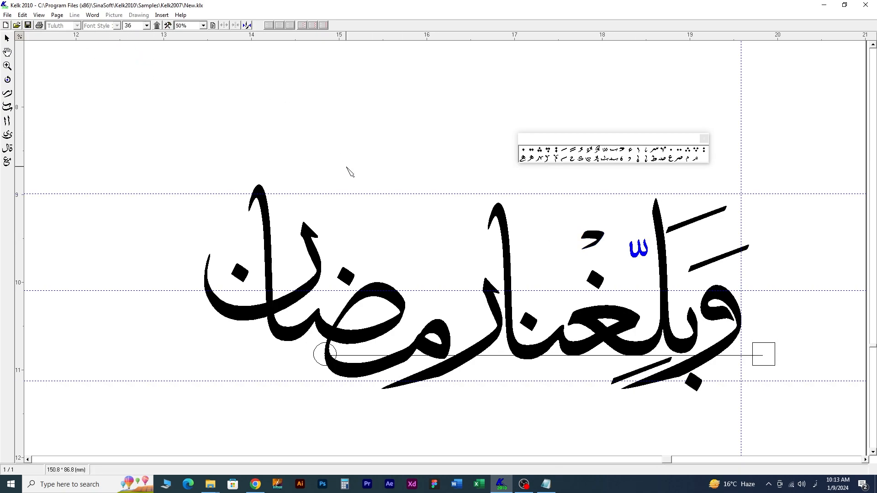
# Add a size 48 fatha to the right of the "ا" of "نا" and lower the sukun closer to the dot of the "غ".
pyautogui.click(694, 223)
pyautogui.click(565, 150)
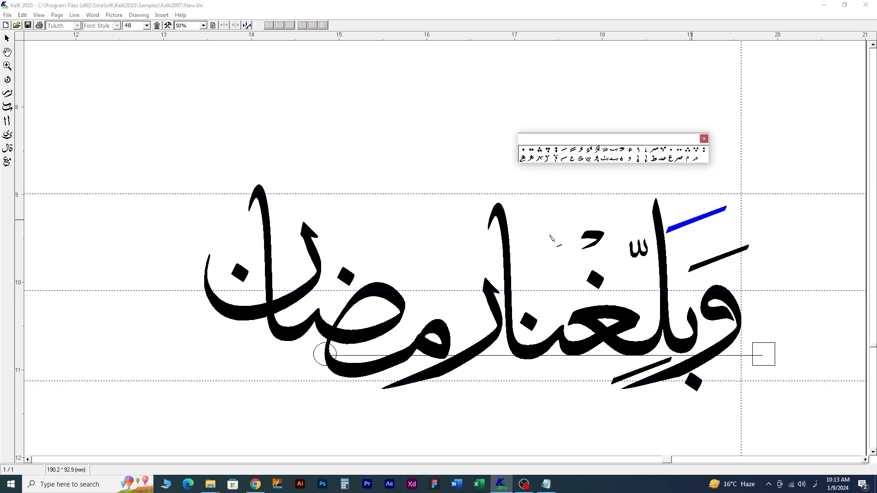
pyautogui.moveTo(598, 251); pyautogui.dragTo(598, 268)
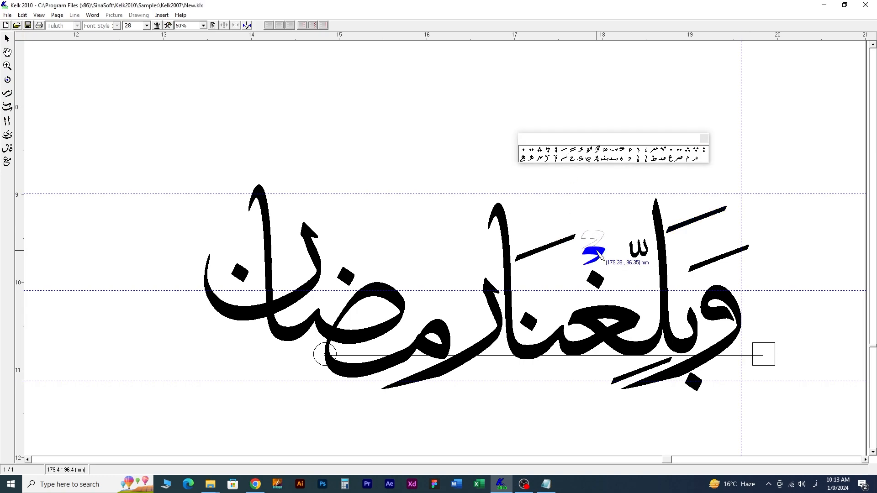
# Reposition the sukun so it sits closely above the dot of the "غ", clear of both the dot and the neighbouring fatha.
pyautogui.click(570, 158)
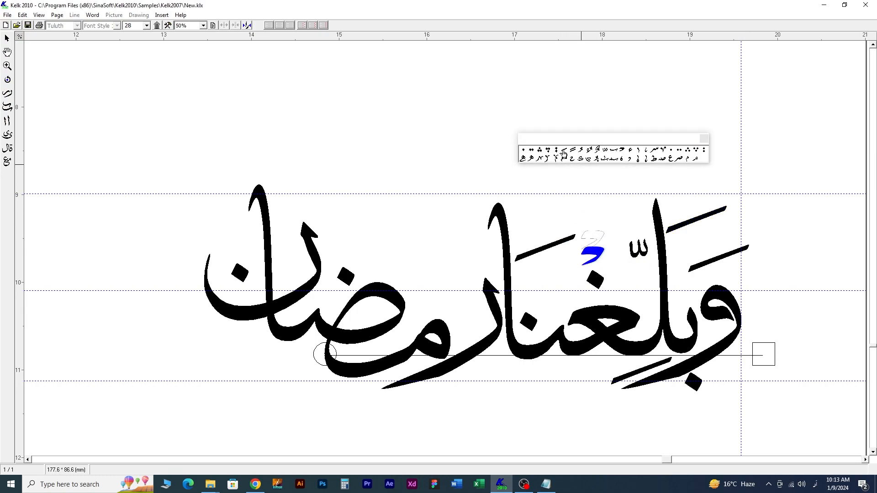
pyautogui.hotkey('ctrl', 'z')
pyautogui.click(539, 254)
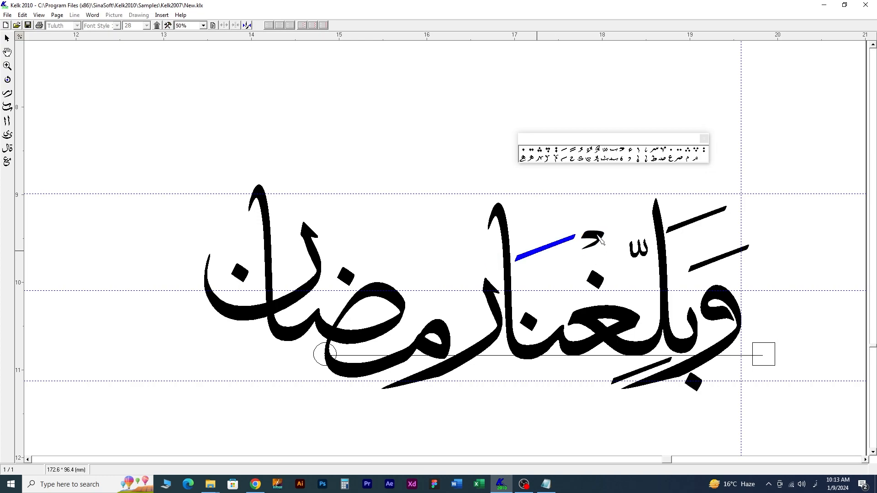
pyautogui.click(596, 246)
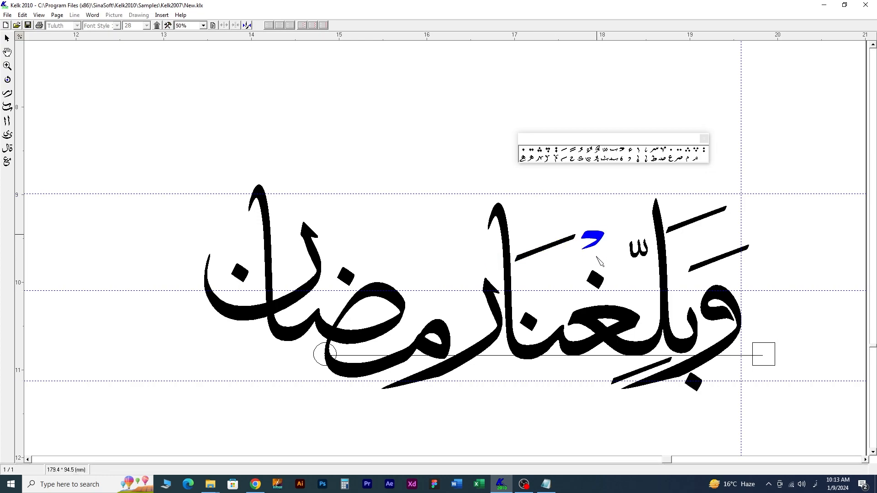
pyautogui.moveTo(597, 254)
pyautogui.mouseDown()
pyautogui.moveTo(594, 277)
pyautogui.moveTo(594, 245)
pyautogui.mouseUp()
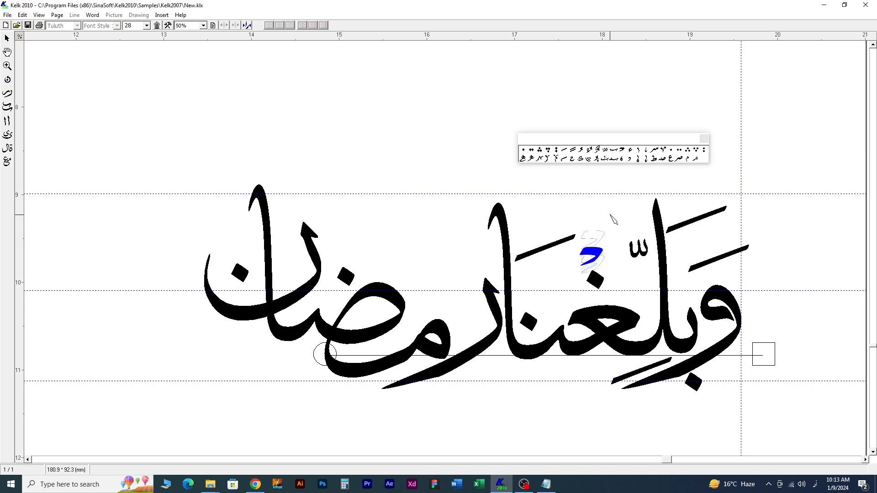
pyautogui.click(564, 159)
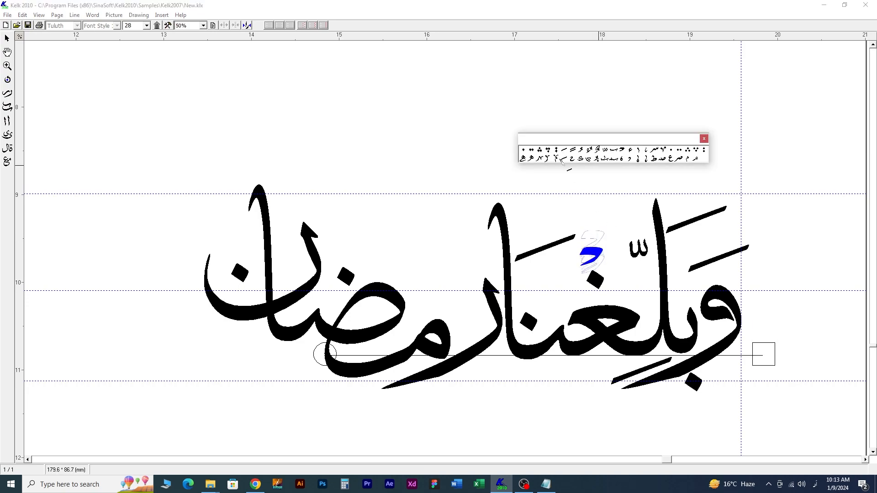
pyautogui.hotkey('ctrl', 'z')
pyautogui.click(539, 248)
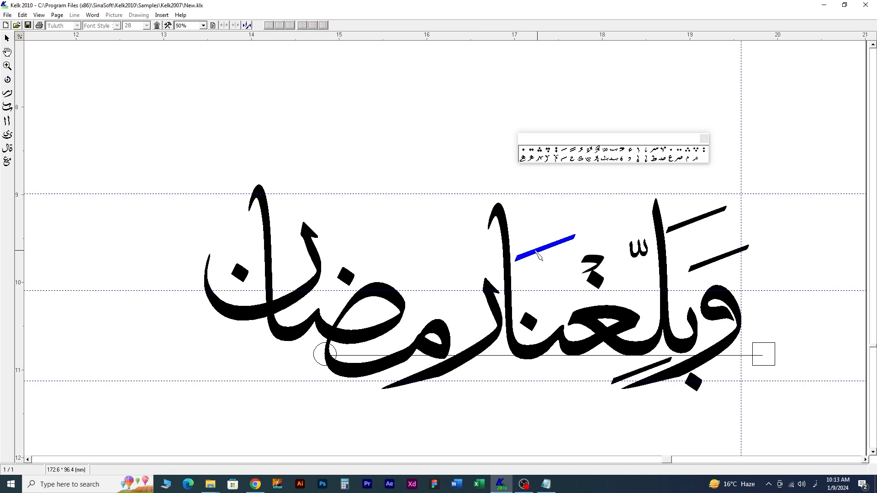
pyautogui.click(599, 263)
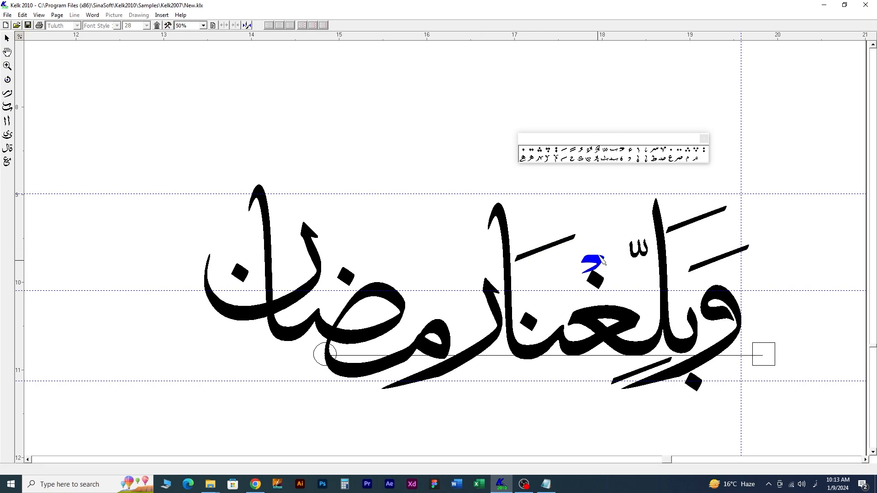
pyautogui.moveTo(597, 249); pyautogui.dragTo(598, 239)
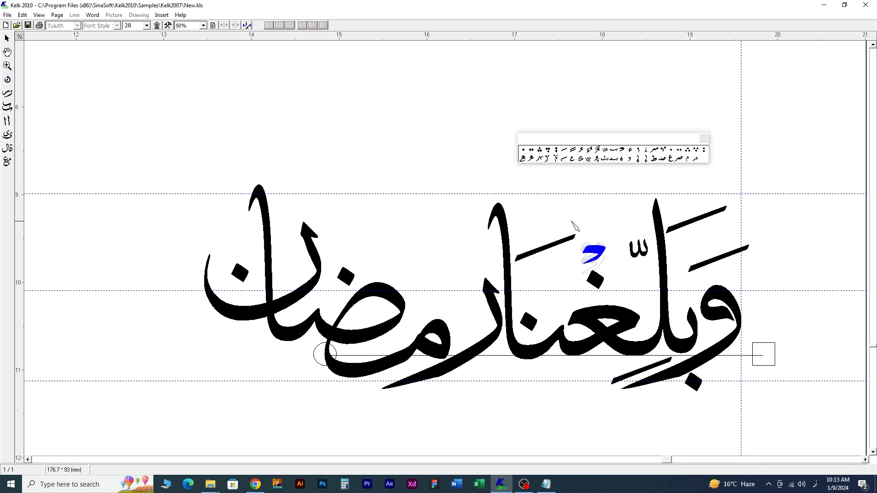
# Add size 48 fathas above the "ر", the "م" and the "ض" of "رمضان".
pyautogui.click(556, 249)
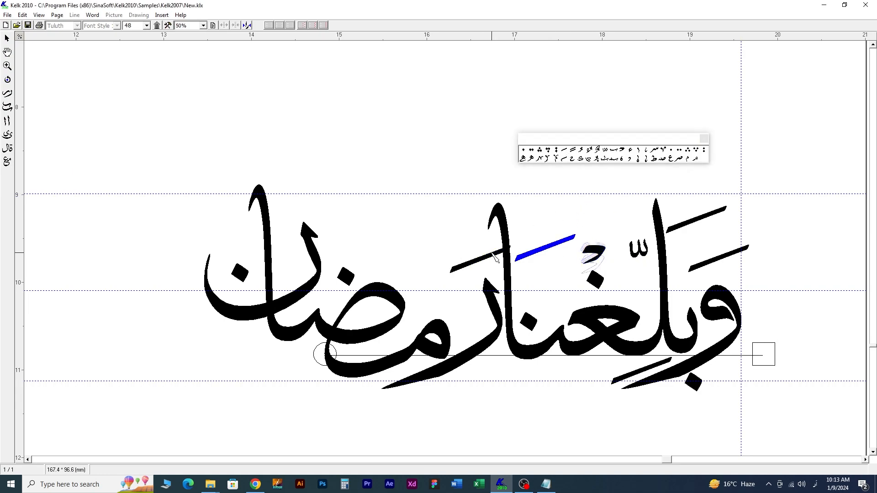
pyautogui.moveTo(488, 259); pyautogui.dragTo(473, 263)
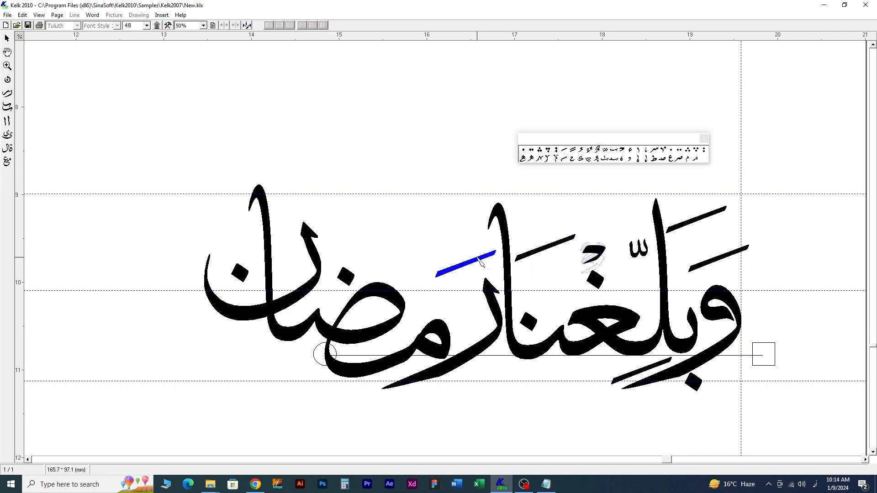
pyautogui.click(564, 155)
pyautogui.click(361, 238)
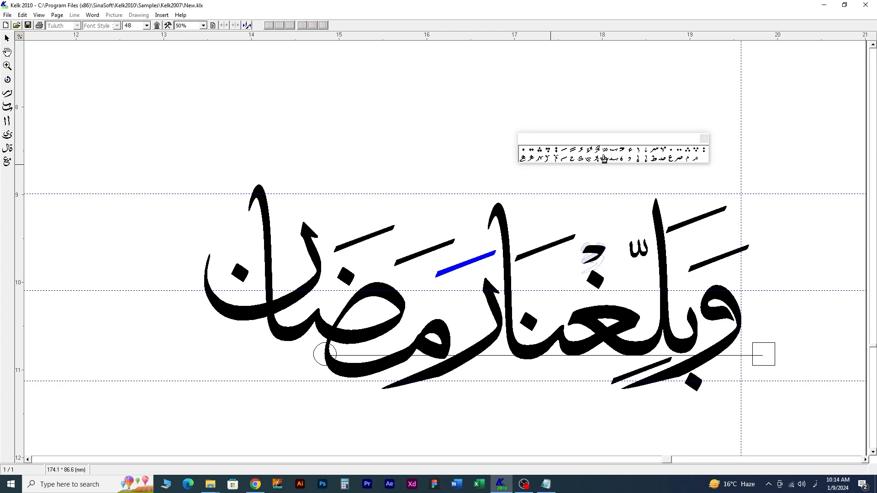
# Add a small hook mark at the outer tip of the final "ن" and a fatha crossing the "ا" stem of "رمضان".
pyautogui.click(643, 157)
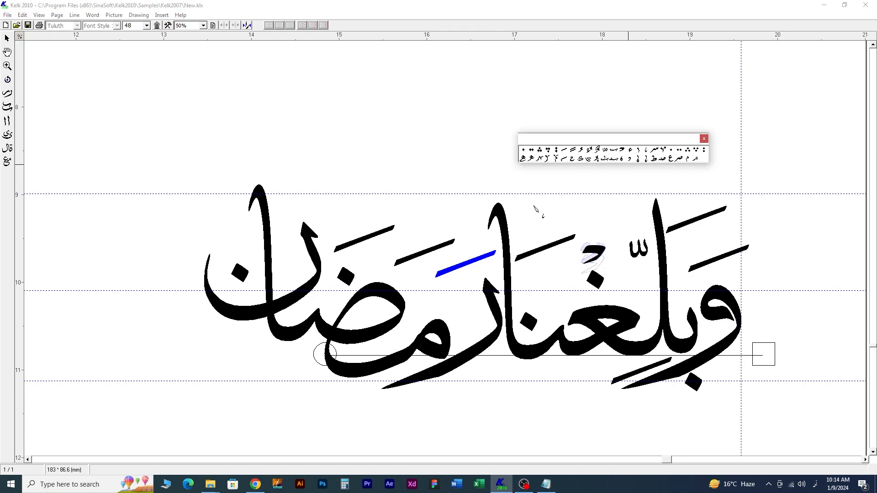
pyautogui.click(200, 250)
pyautogui.click(207, 267)
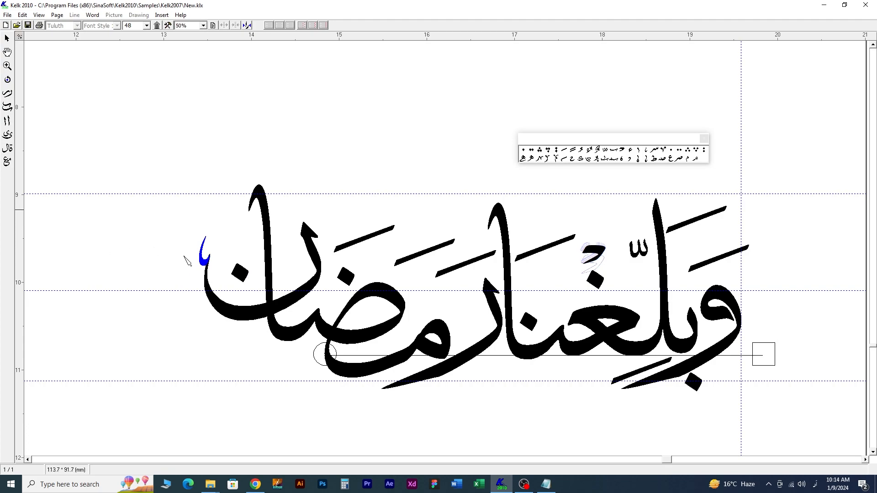
pyautogui.moveTo(185, 257); pyautogui.dragTo(207, 259)
pyautogui.click(564, 153)
pyautogui.click(294, 218)
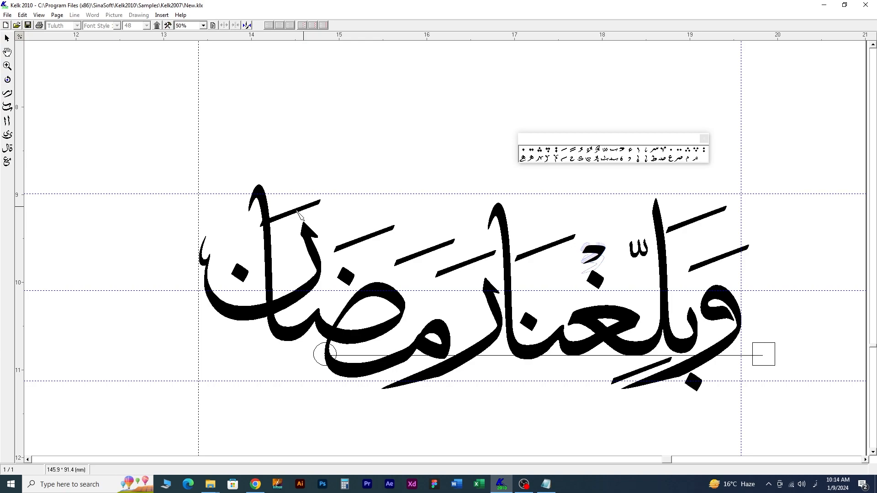
pyautogui.moveTo(298, 212); pyautogui.dragTo(272, 230)
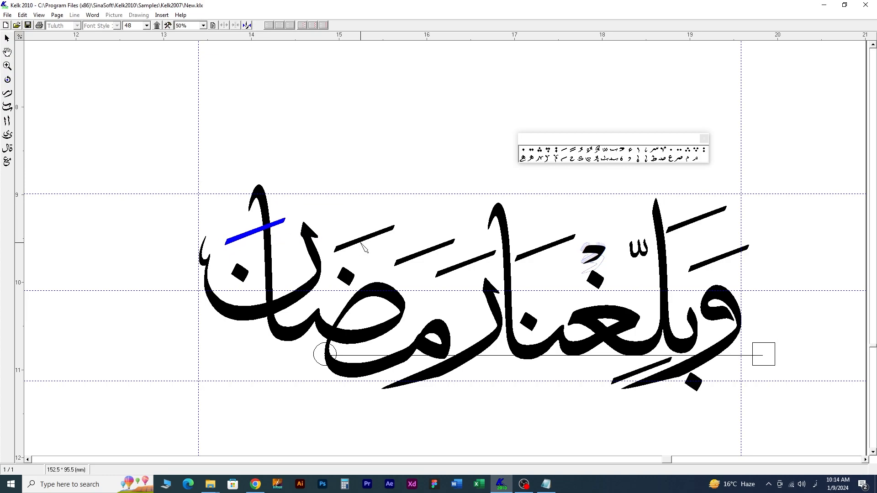
# Add a size 28 small alef mark above the fatha of the opening "و".
pyautogui.click(596, 255)
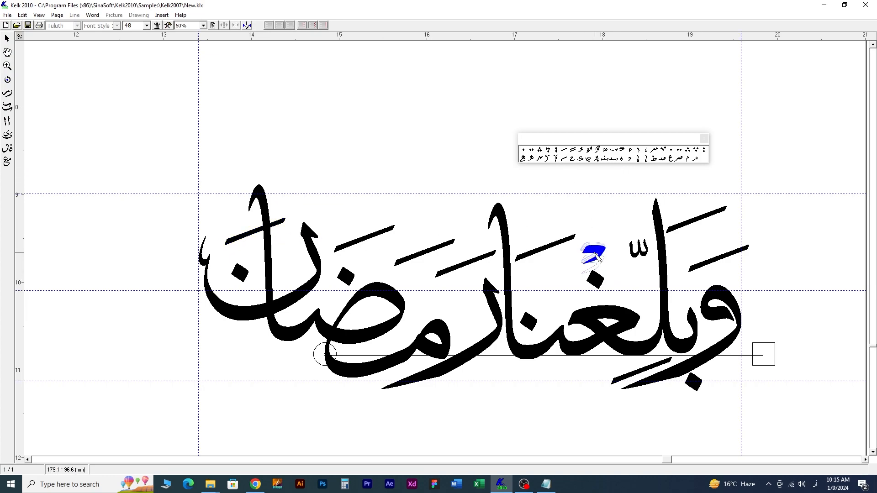
pyautogui.click(639, 153)
pyautogui.click(717, 240)
# Add a small "ع" beneath the "غ" and a small "ص" beneath the "ضا" of "رمضان".
pyautogui.click(676, 159)
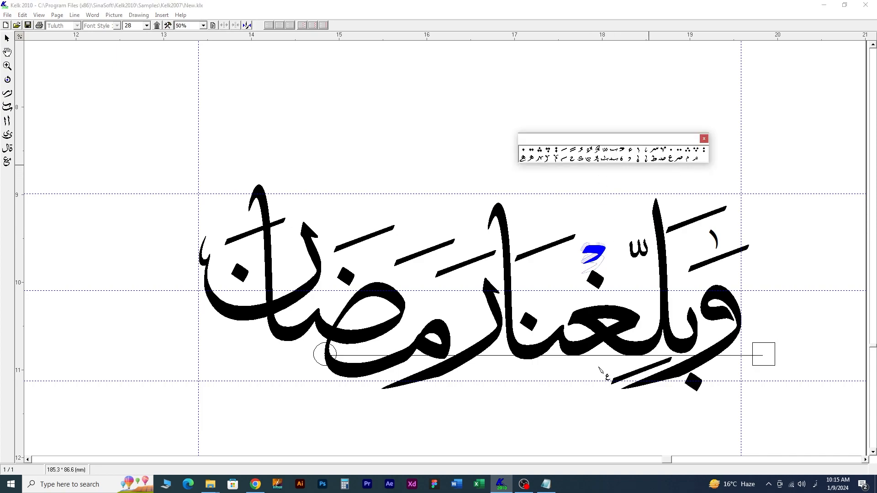
pyautogui.click(598, 368)
pyautogui.click(660, 159)
pyautogui.click(302, 374)
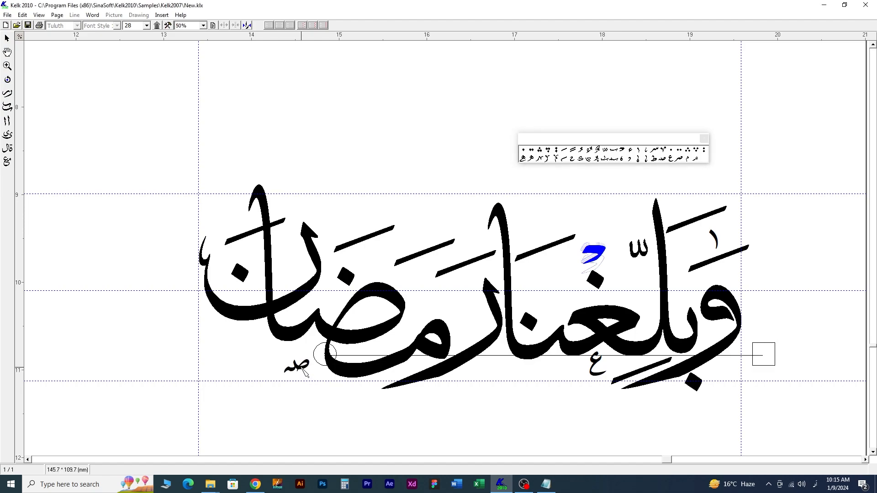
# Add two small V-shaped marks, one above the "ن" of "نا" and one beneath the shadda.
pyautogui.click(663, 151)
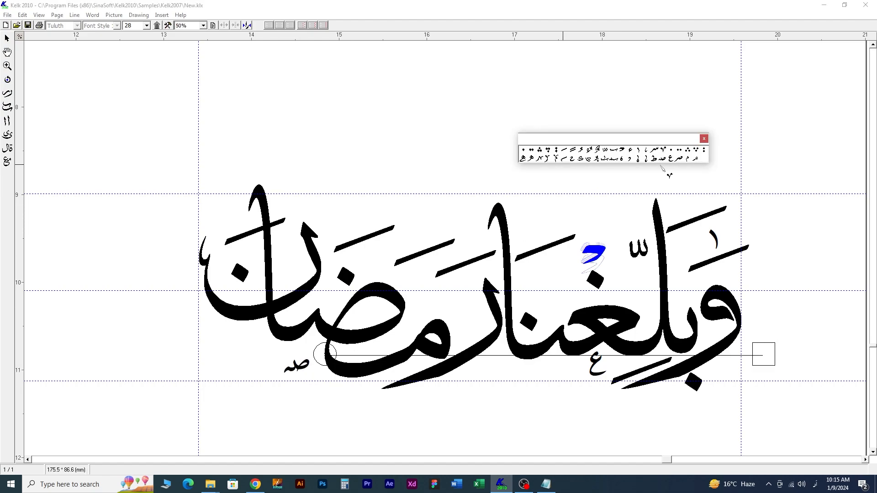
pyautogui.click(540, 286)
pyautogui.click(662, 152)
pyautogui.click(636, 282)
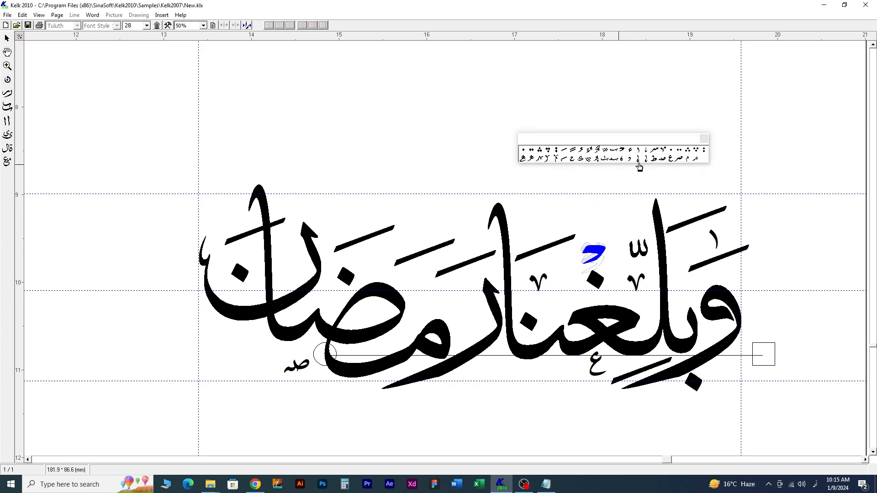
# Add a small "ه" beside the "ر" and a small "م" above the "م" of "رمضان".
pyautogui.click(620, 160)
pyautogui.click(462, 313)
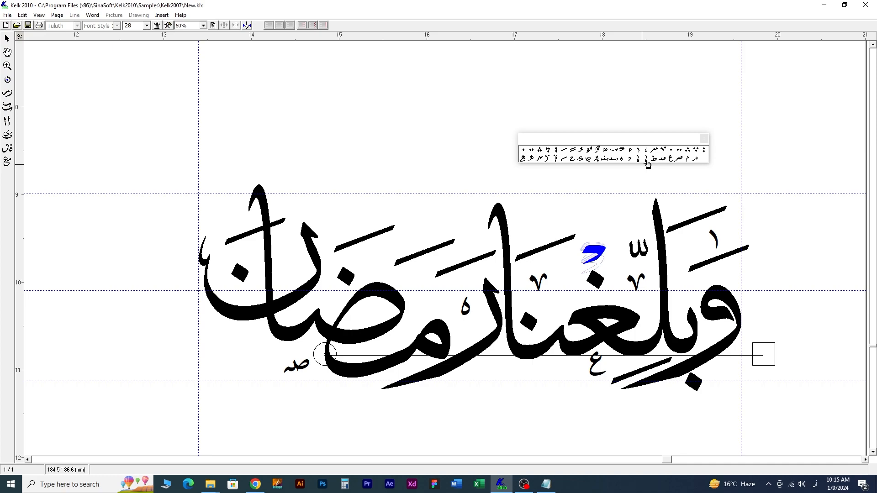
pyautogui.click(686, 162)
pyautogui.click(430, 296)
# Move the small "ص" above the "ض" and add a V-shaped mark beneath the gap between "نا" and the "ر".
pyautogui.click(669, 159)
pyautogui.click(377, 273)
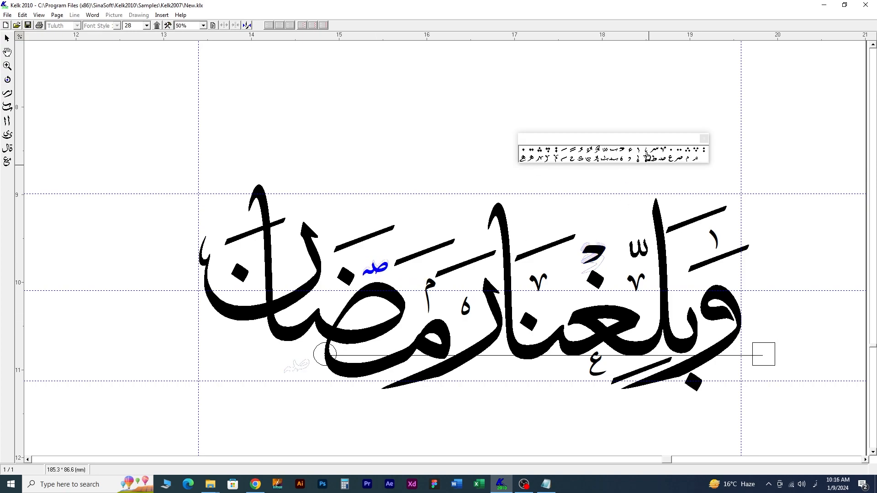
pyautogui.click(661, 150)
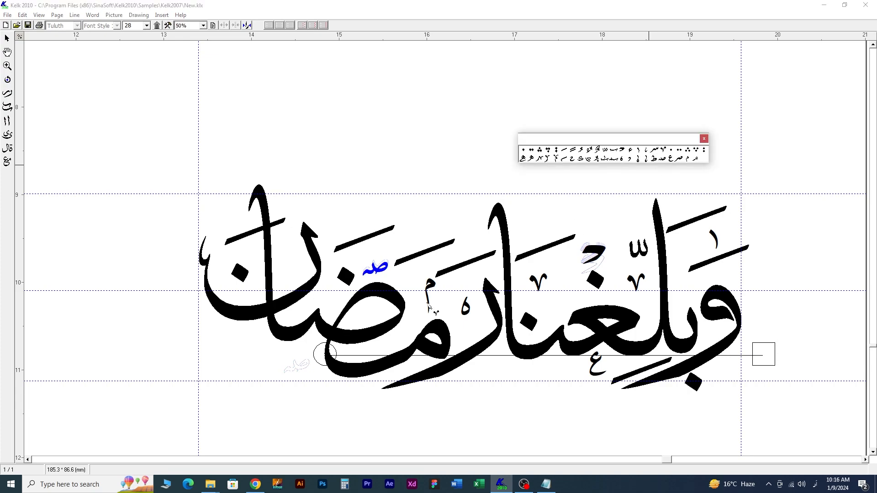
pyautogui.click(495, 368)
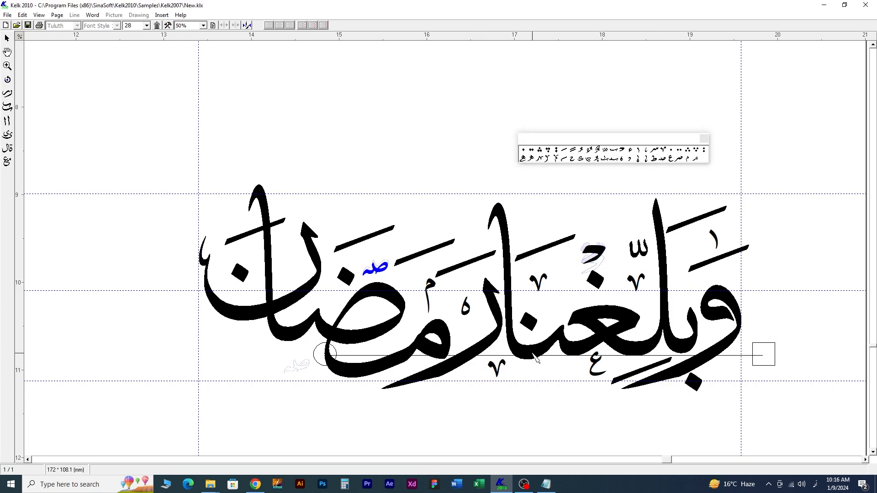
# Add a size 26 stemmed "ه" mark beneath the join of "غ" and "ن", and a small "ه" above that join.
pyautogui.click(639, 160)
pyautogui.click(562, 383)
pyautogui.click(146, 25)
pyautogui.click(132, 73)
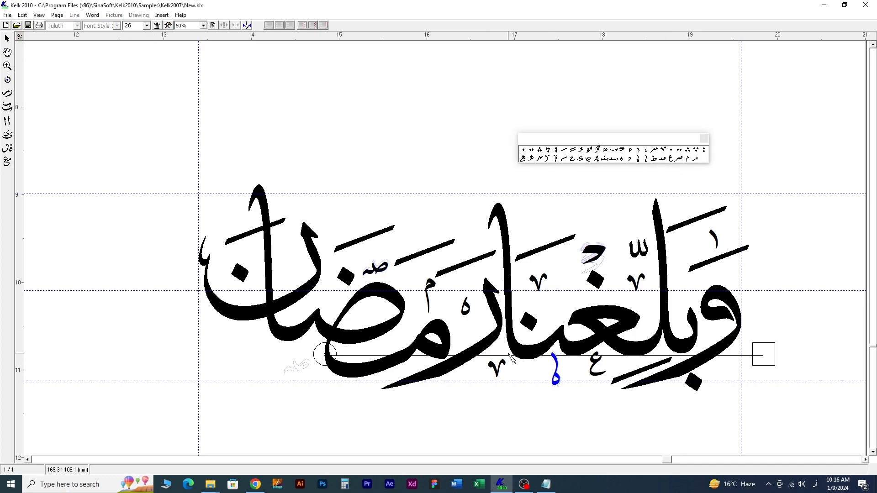
pyautogui.moveTo(562, 380); pyautogui.dragTo(564, 376)
pyautogui.click(622, 160)
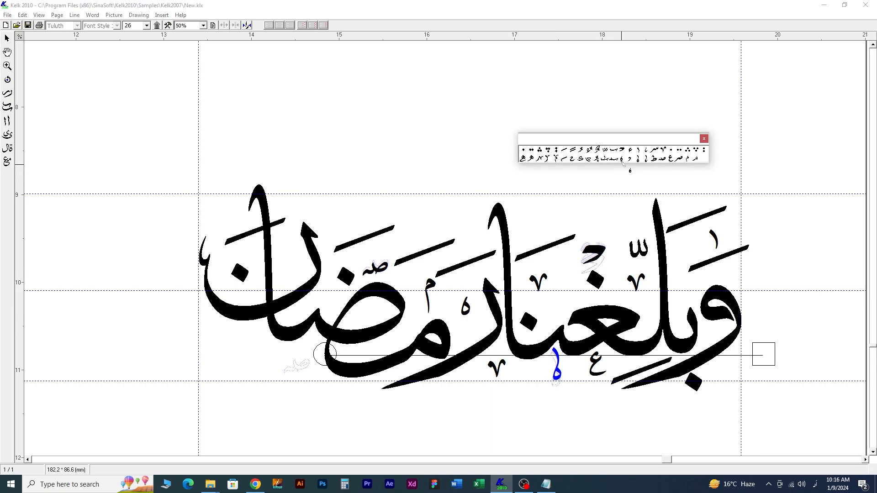
pyautogui.click(557, 307)
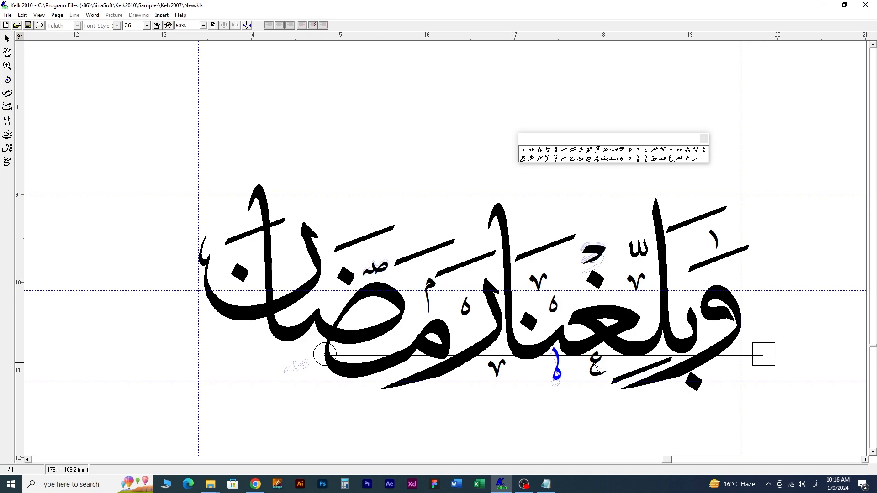
# Add size 28 marks: hooks above the "ب" and above the fatha of "نا", plus a small "ه" inside the final "ن".
pyautogui.click(596, 363)
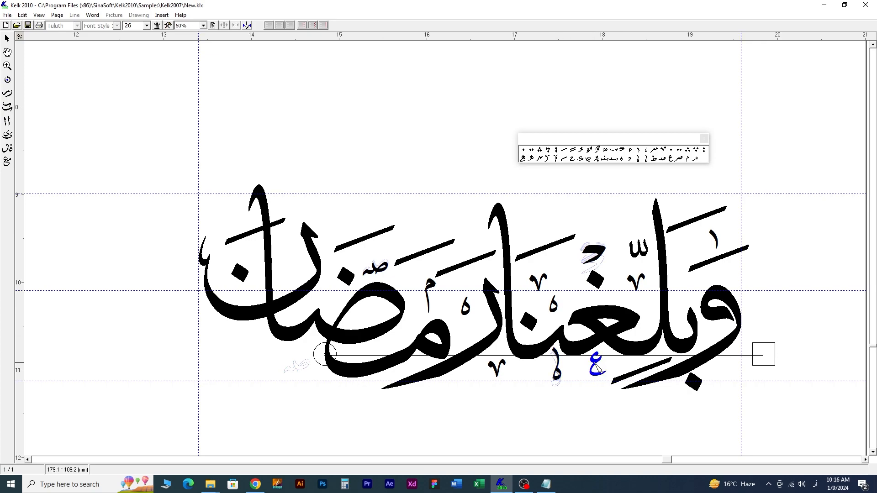
pyautogui.click(646, 159)
pyautogui.click(681, 281)
pyautogui.click(621, 159)
pyautogui.click(647, 157)
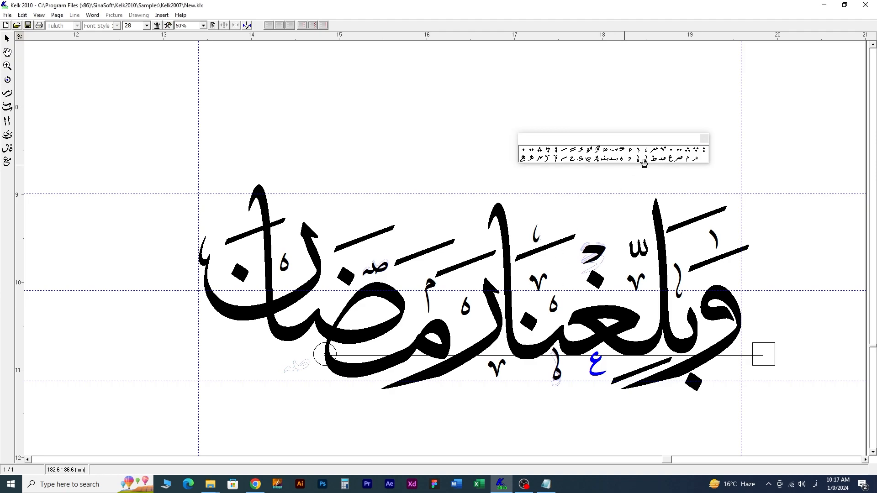
# Add a small comma-like mark above the fatha of the "ر" and a small hook above the fatha of the "م".
pyautogui.click(629, 160)
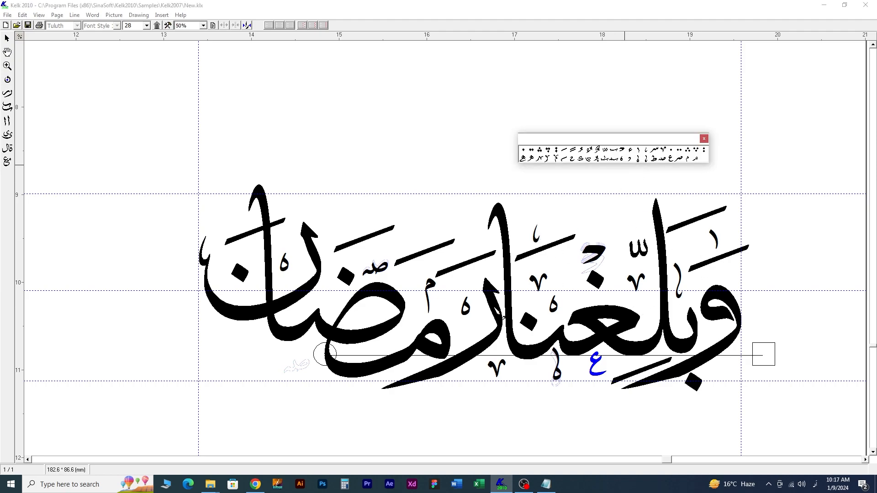
pyautogui.click(473, 243)
pyautogui.click(648, 155)
pyautogui.click(416, 243)
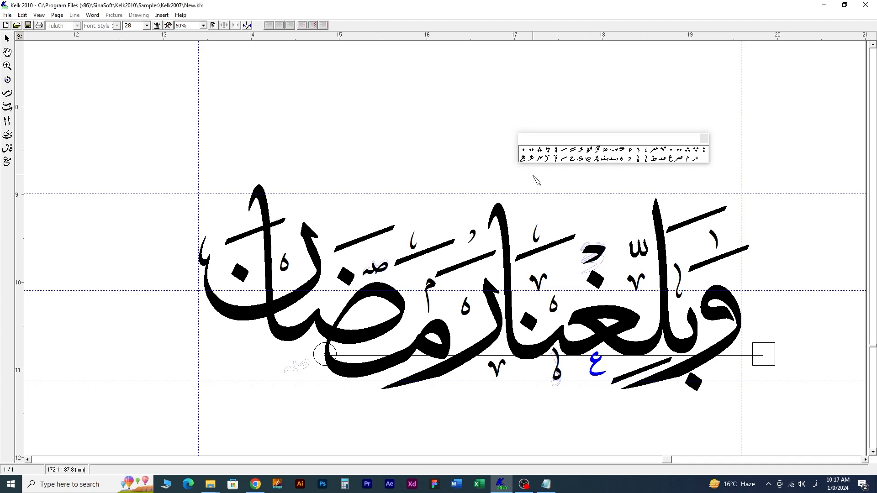
# Add a V-shaped flourish with a long tail and place it beneath the bowl of the final "ن".
pyautogui.click(540, 159)
pyautogui.click(592, 218)
pyautogui.moveTo(593, 219); pyautogui.dragTo(620, 226)
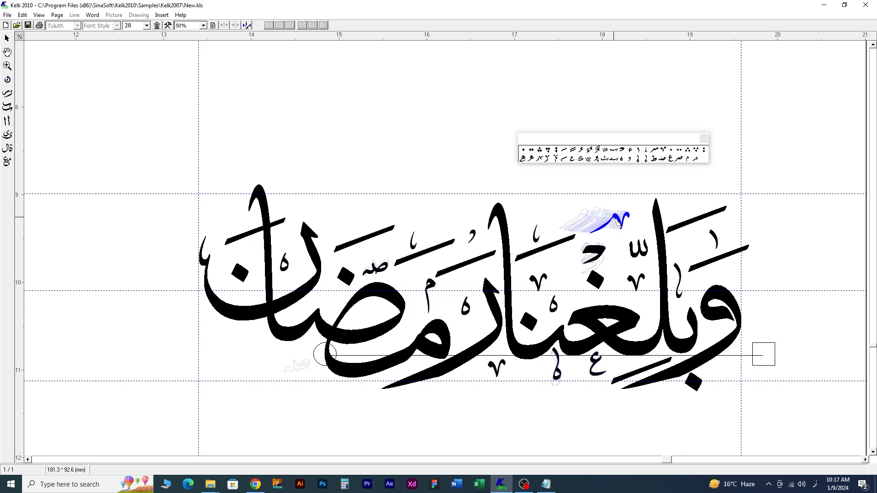
pyautogui.moveTo(280, 343); pyautogui.dragTo(256, 356)
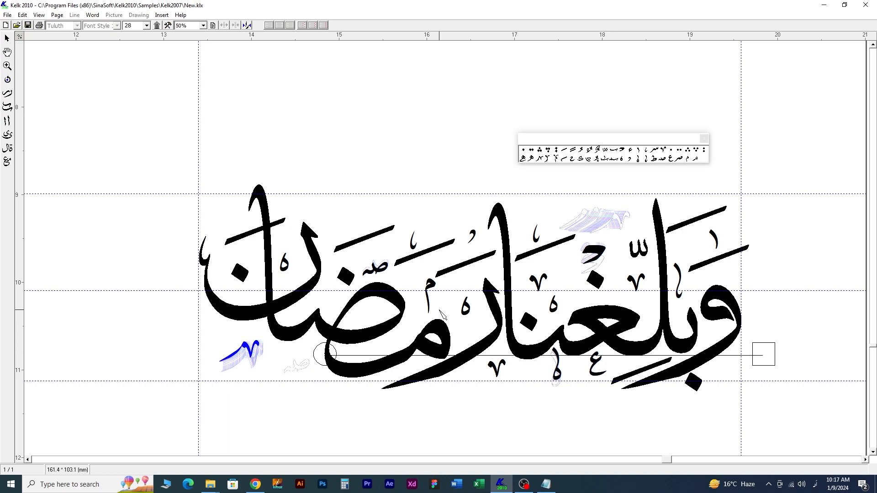
# Add a small hook beneath the "ضا" of "رمضان" and a small comma-like mark beneath the opening "و".
pyautogui.moveTo(646, 157); pyautogui.dragTo(460, 383)
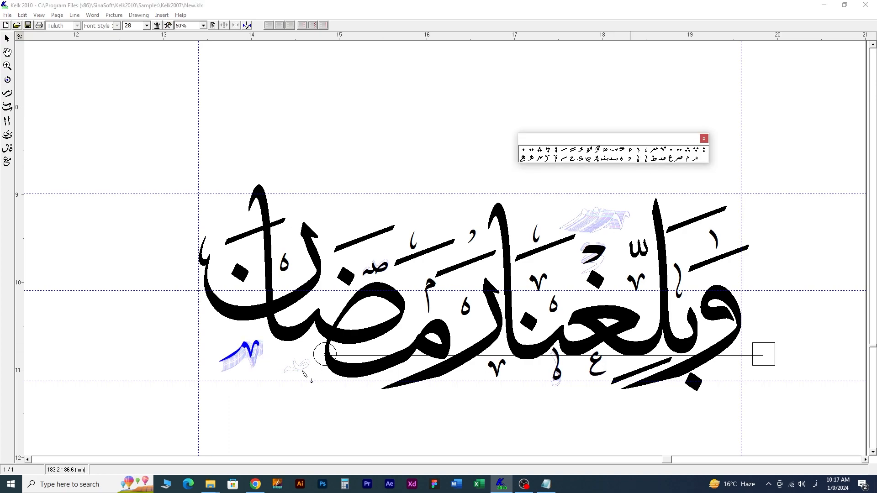
pyautogui.moveTo(299, 361); pyautogui.dragTo(300, 361)
pyautogui.moveTo(630, 160); pyautogui.dragTo(632, 167)
pyautogui.click(728, 372)
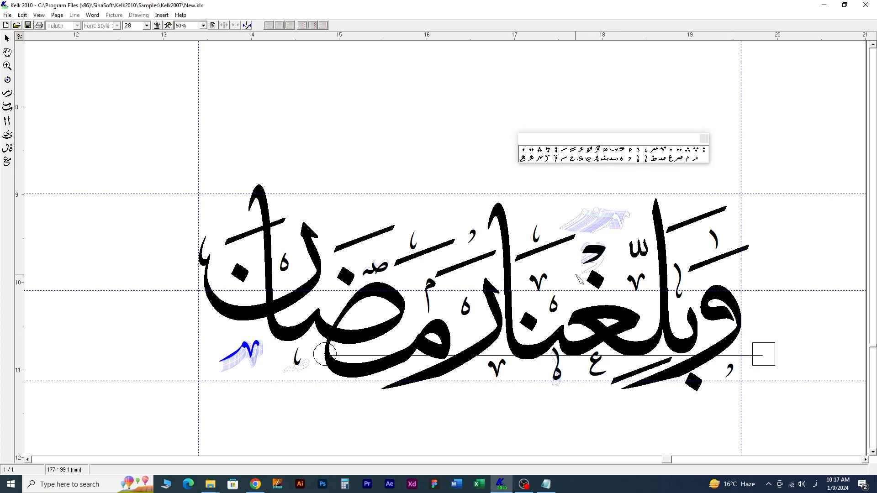
# Add a small upright stroke above the fatha of "ضا" and a small hook above the fatha of the "ب".
pyautogui.moveTo(641, 156); pyautogui.dragTo(680, 310)
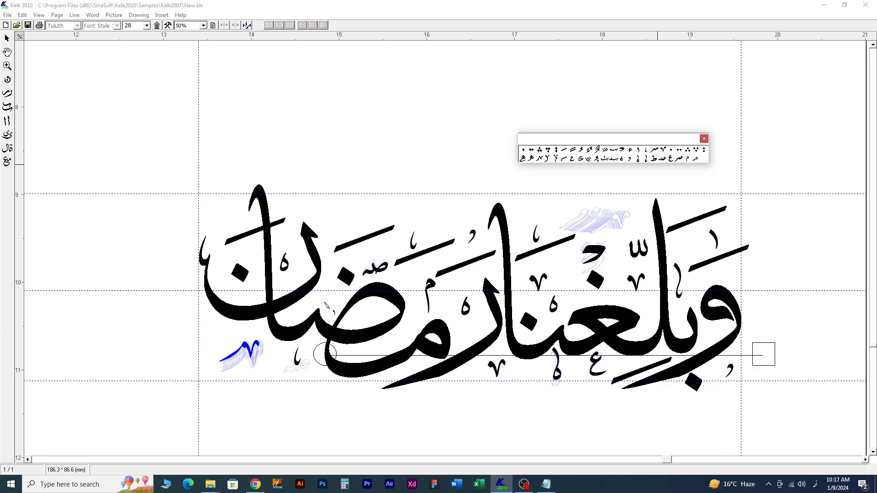
pyautogui.click(352, 220)
pyautogui.moveTo(647, 156); pyautogui.dragTo(562, 229)
pyautogui.click(680, 211)
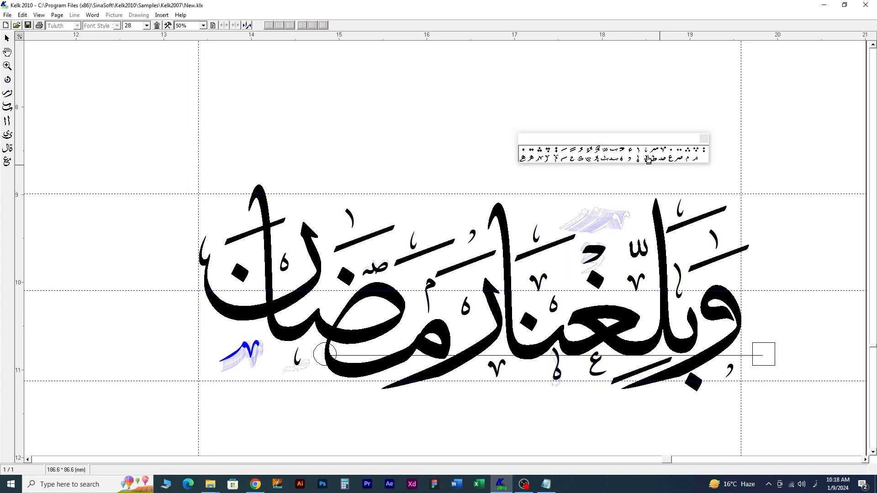
# Add a small comma-like mark above the shadda of the "ل" and a small upright stroke between the "ض" and the alif of "رمضان".
pyautogui.moveTo(647, 156); pyautogui.dragTo(621, 228)
pyautogui.click(639, 223)
pyautogui.moveTo(638, 154); pyautogui.dragTo(629, 171)
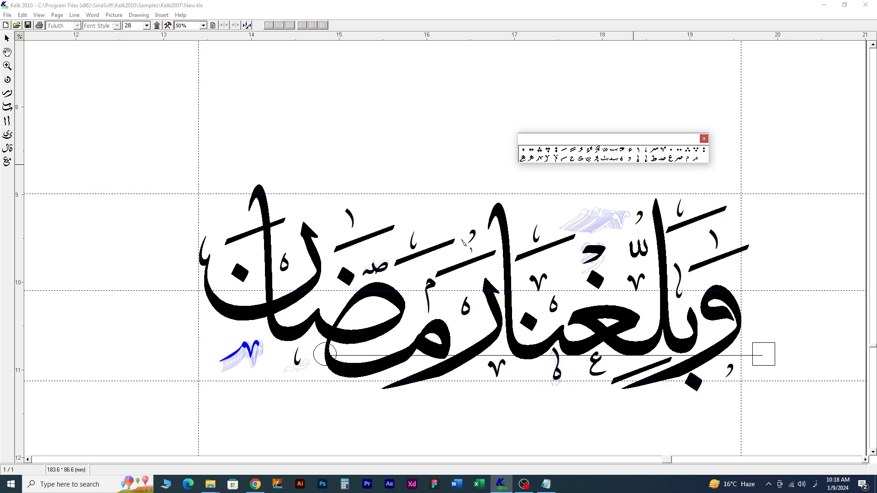
pyautogui.click(320, 305)
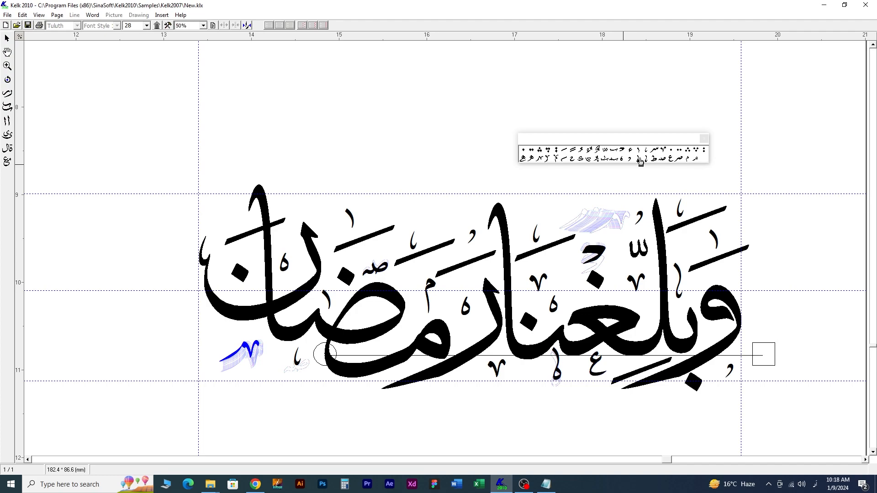
pyautogui.click(378, 202)
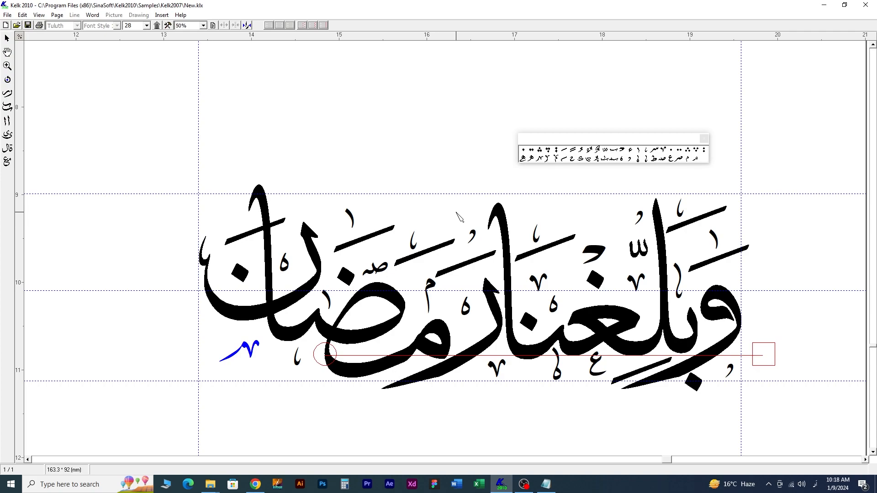
pyautogui.click(449, 185)
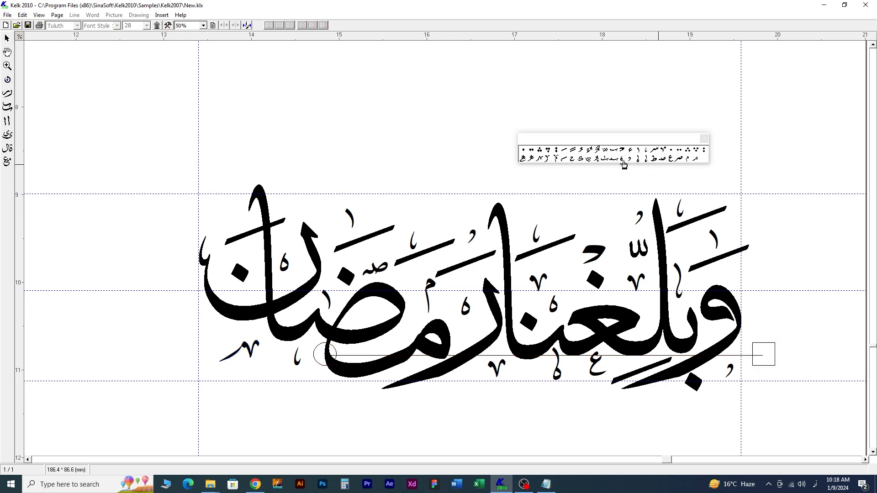
# Add size 26 "ه" marks beneath the final "ن", above the "غ" and above the fatha of the opening "و", and close the mark palette.
pyautogui.click(556, 306)
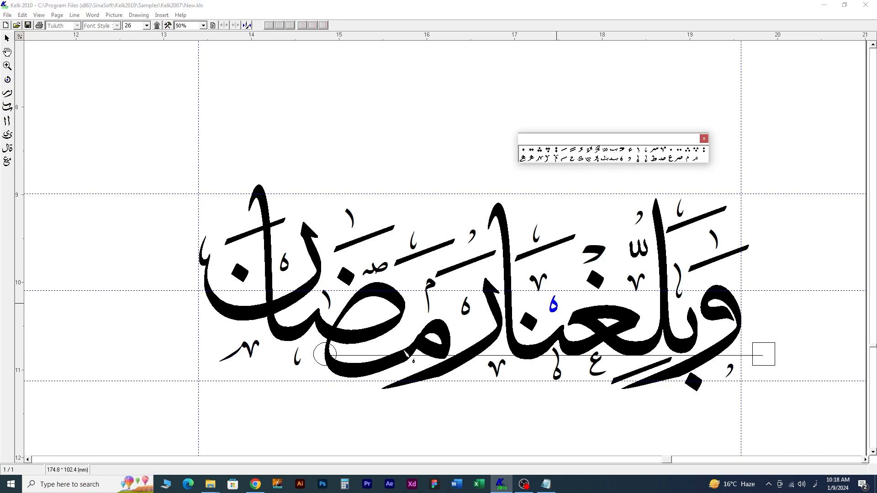
pyautogui.click(219, 339)
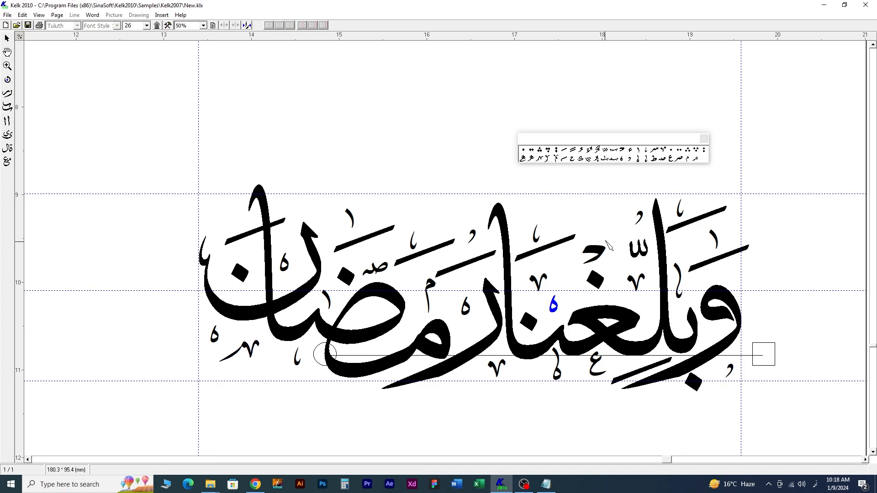
pyautogui.click(623, 158)
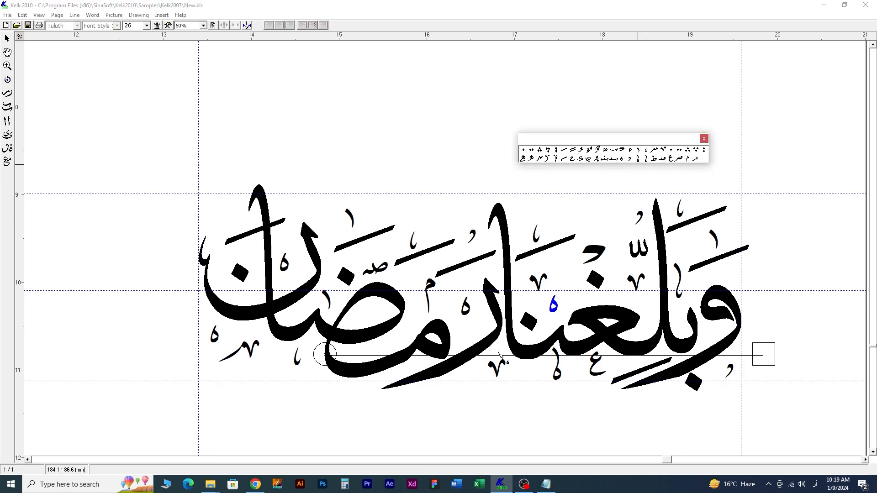
pyautogui.click(570, 261)
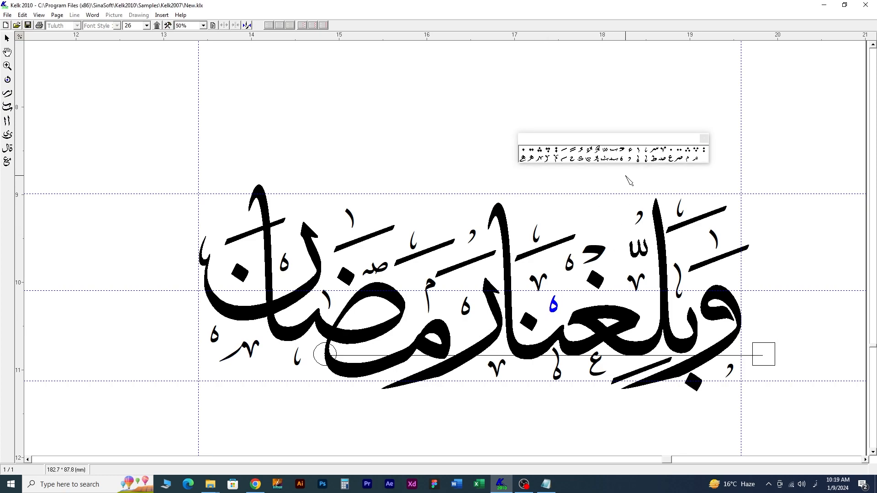
pyautogui.click(634, 164)
pyautogui.click(688, 245)
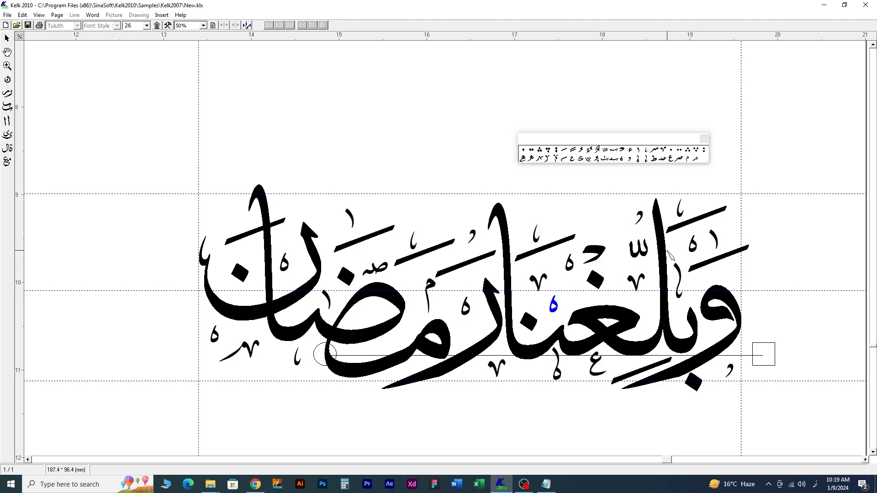
pyautogui.click(634, 137)
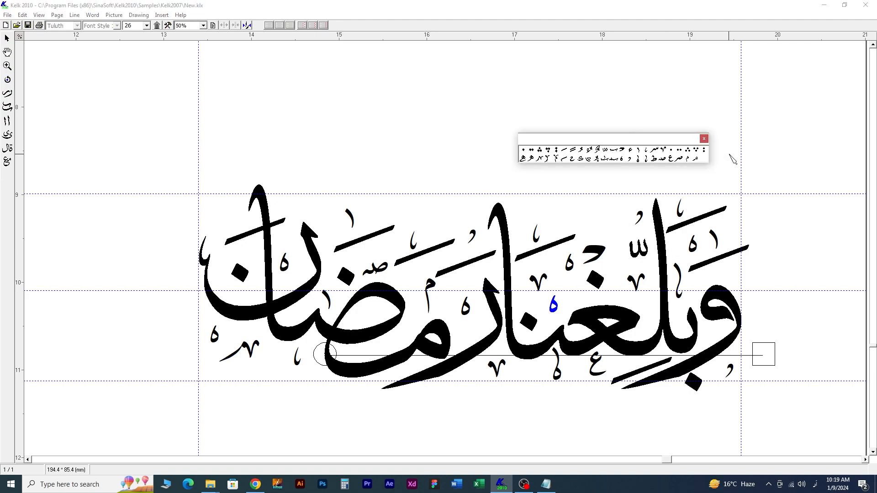
pyautogui.click(704, 138)
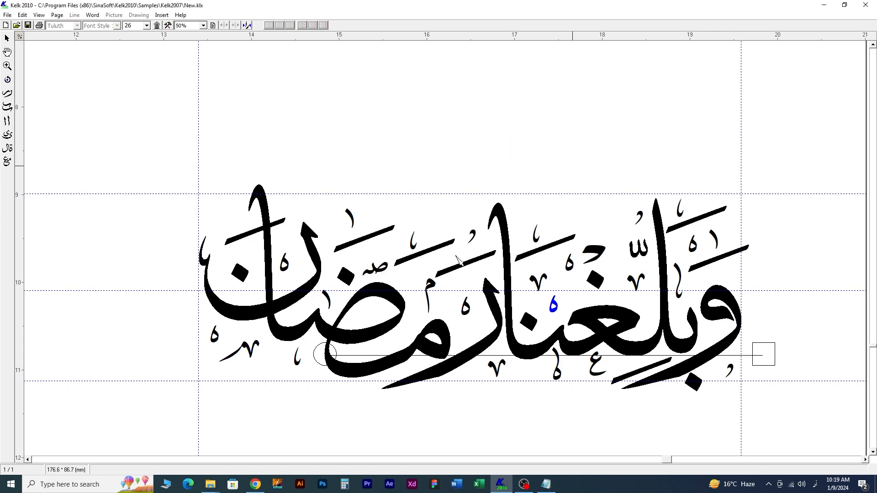
# Reposition the artwork on the A4 portrait print preview to a left margin of -31.1 and a top margin of 54.9.
pyautogui.click(442, 250)
pyautogui.scroll(-3, 466, 264)
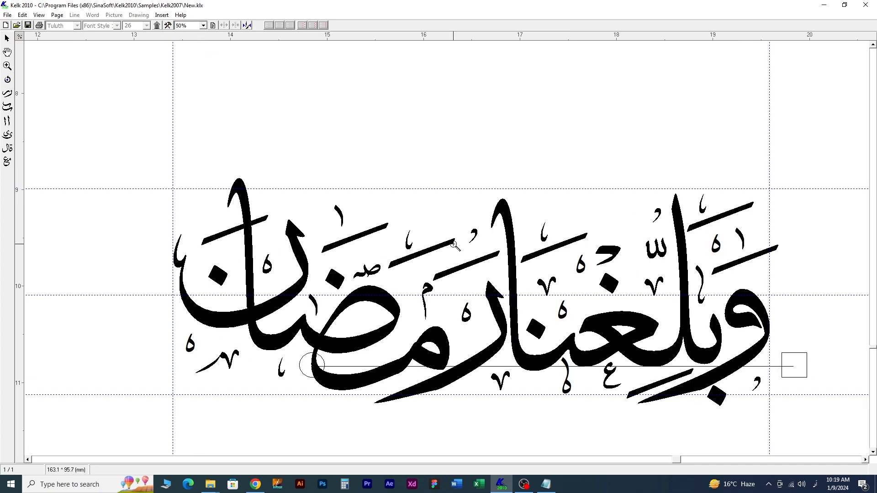
pyautogui.scroll(-2, 481, 271)
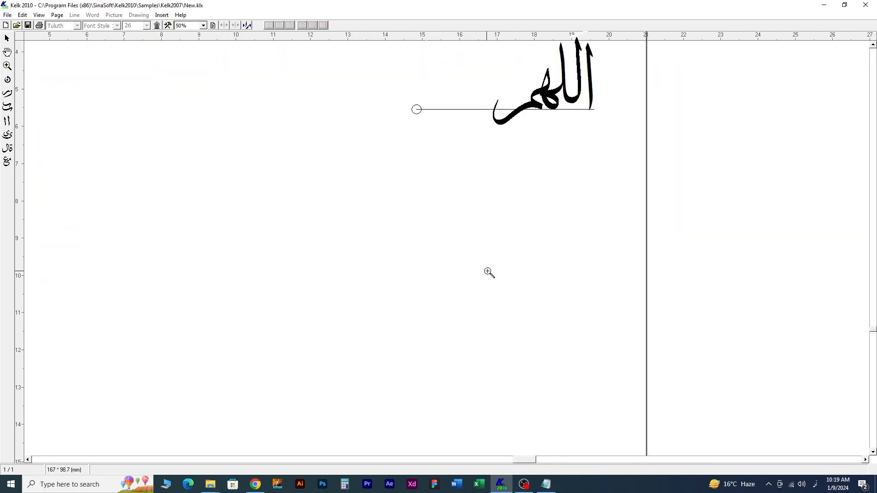
pyautogui.scroll(-2, 466, 241)
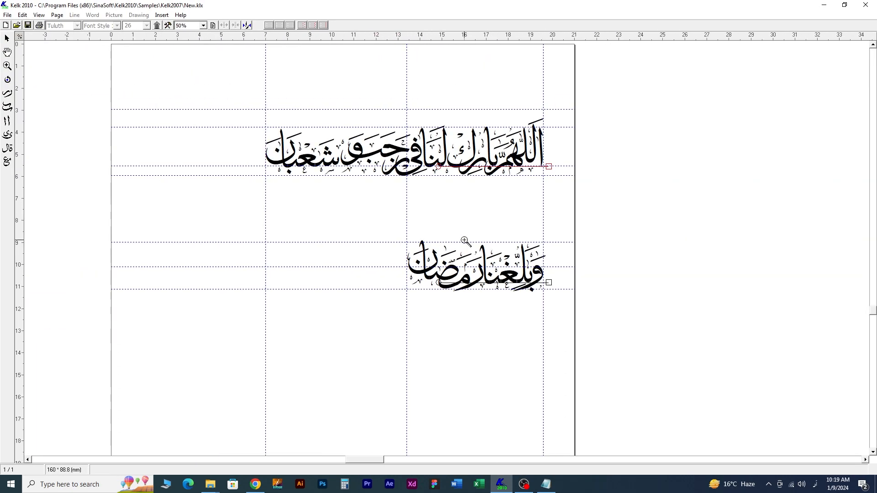
pyautogui.moveTo(470, 231); pyautogui.dragTo(534, 260)
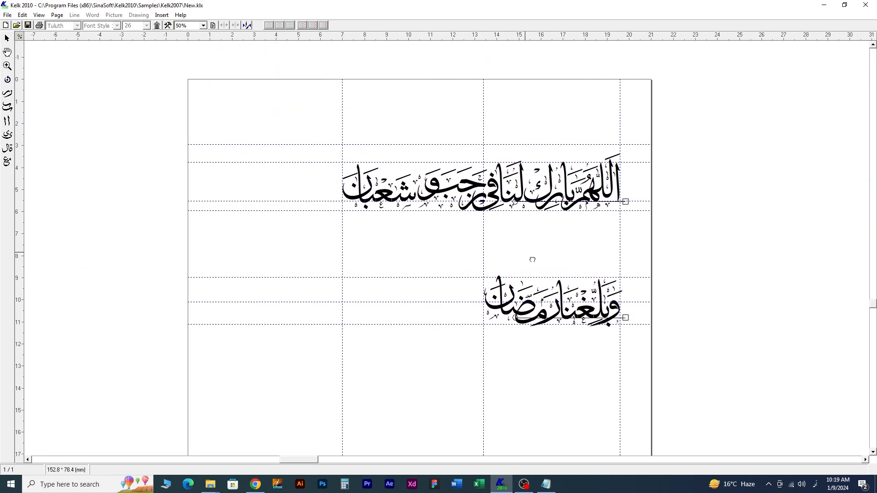
pyautogui.hotkey('ctrl', 'p')
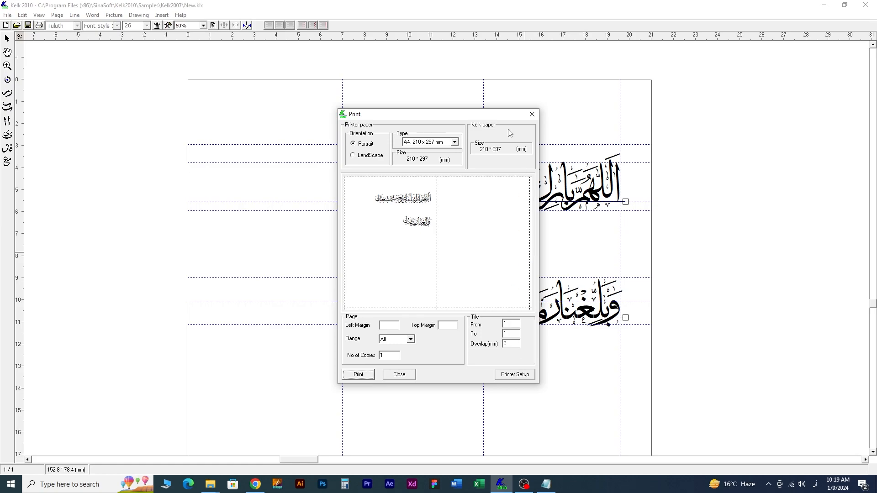
pyautogui.click(532, 114)
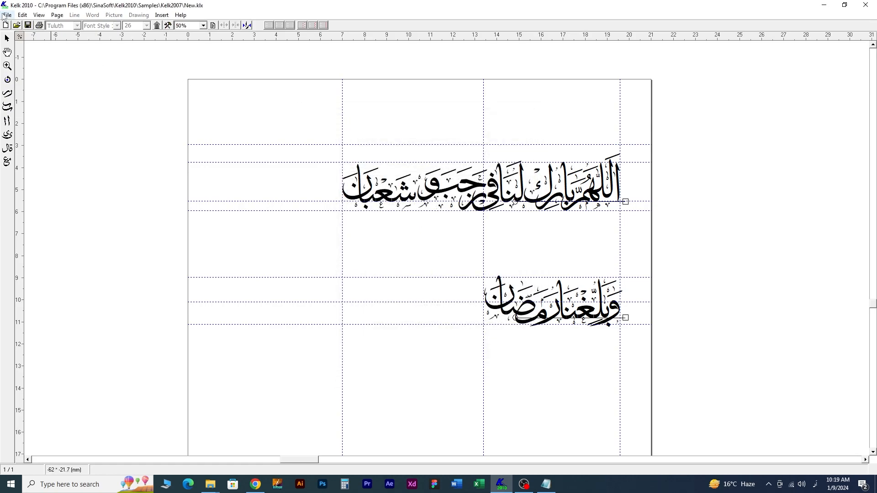
pyautogui.click(7, 14)
pyautogui.click(22, 116)
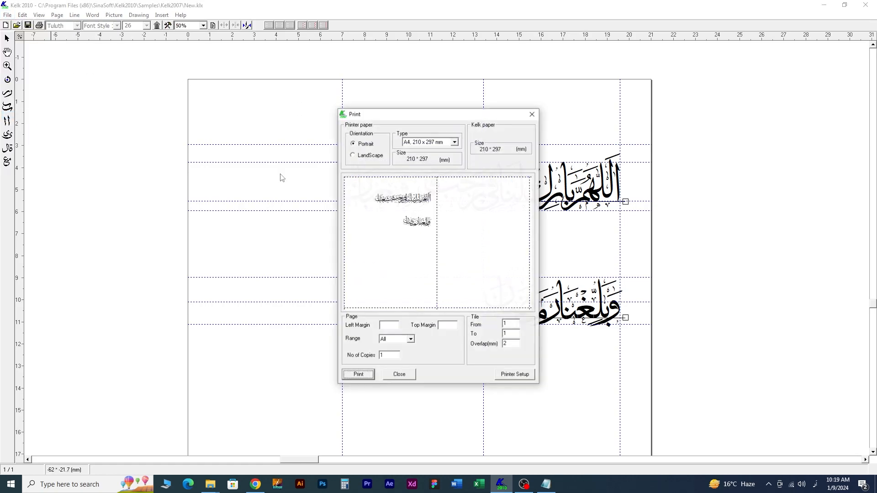
pyautogui.moveTo(406, 220); pyautogui.dragTo(392, 244)
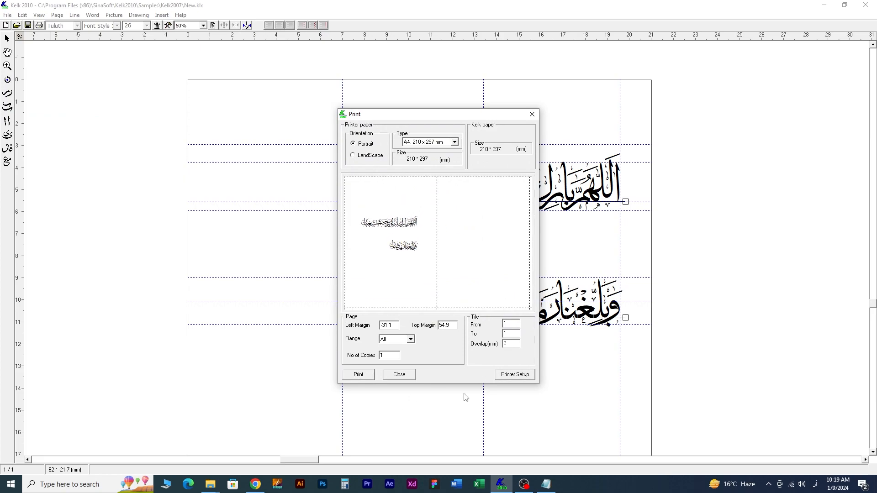
# Copy the path of the MISC folder inside "RAJAB KI DUA" from File Explorer and return to the print dialog.
pyautogui.click(210, 484)
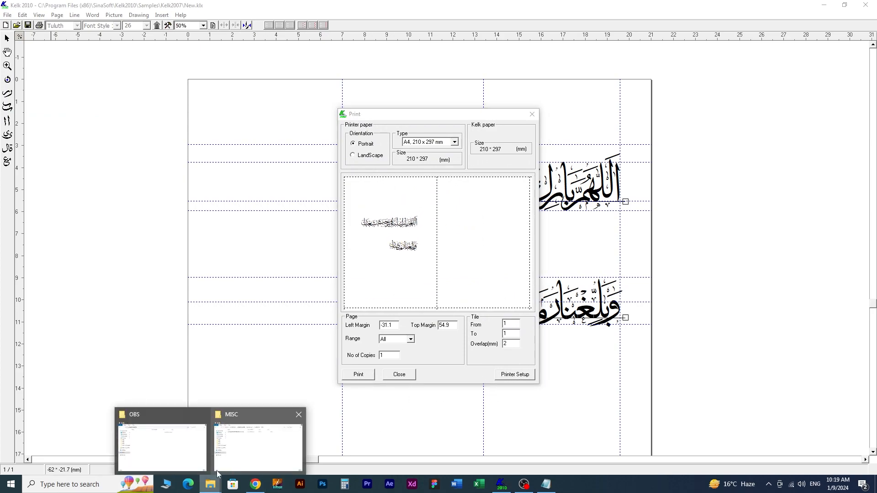
pyautogui.click(267, 450)
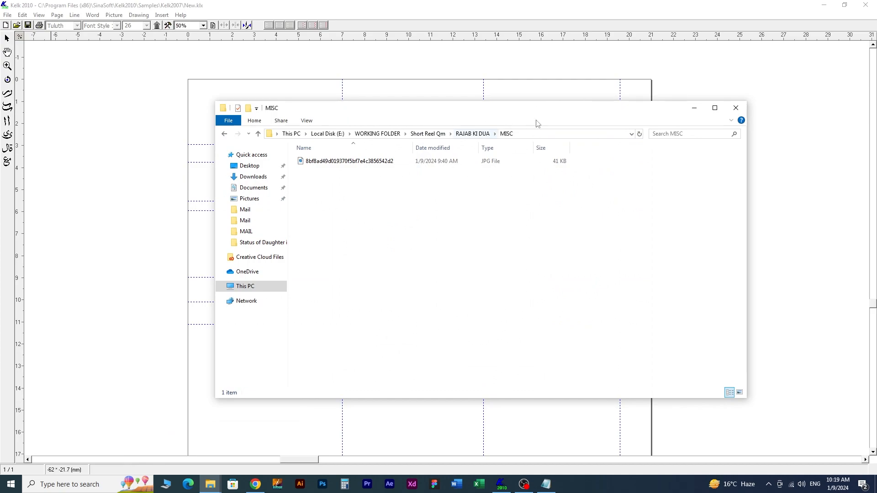
pyautogui.click(539, 133)
pyautogui.hotkey('ctrl', 'c')
pyautogui.click(694, 108)
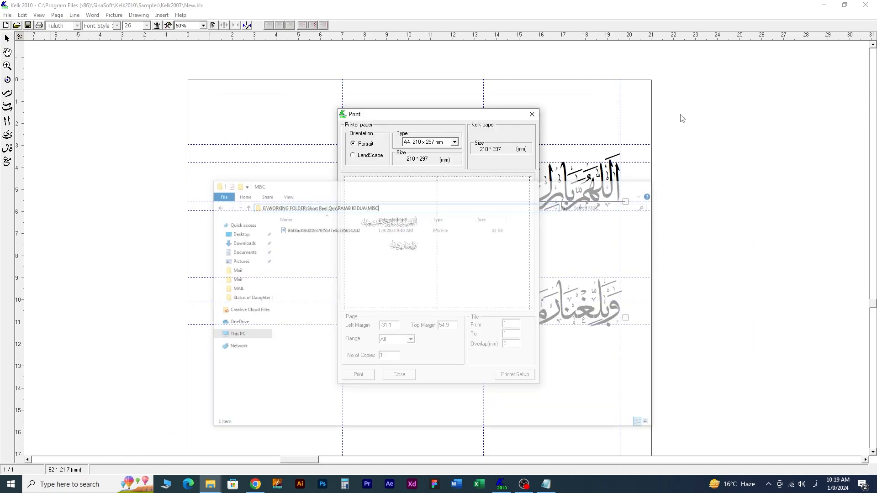
# Print the page with Microsoft Print to PDF, saving it as "Rajab" in the MISC folder, and bring up that folder in File Explorer.
pyautogui.click(510, 374)
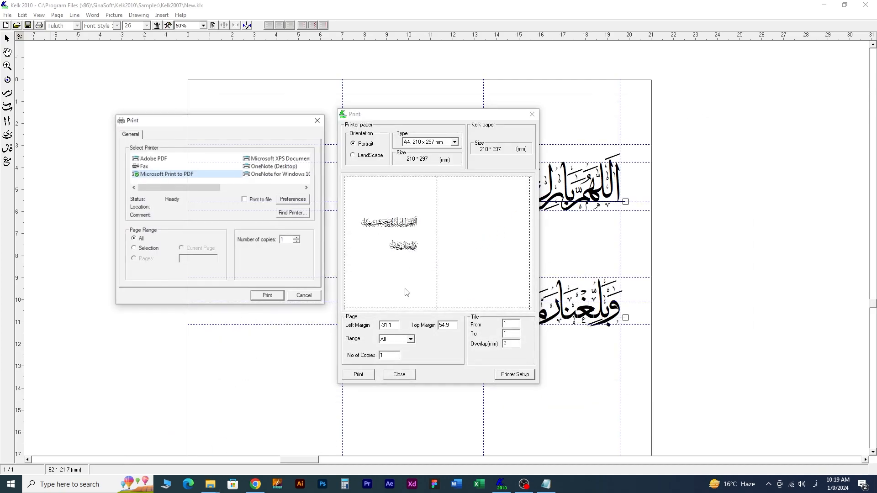
pyautogui.click(271, 296)
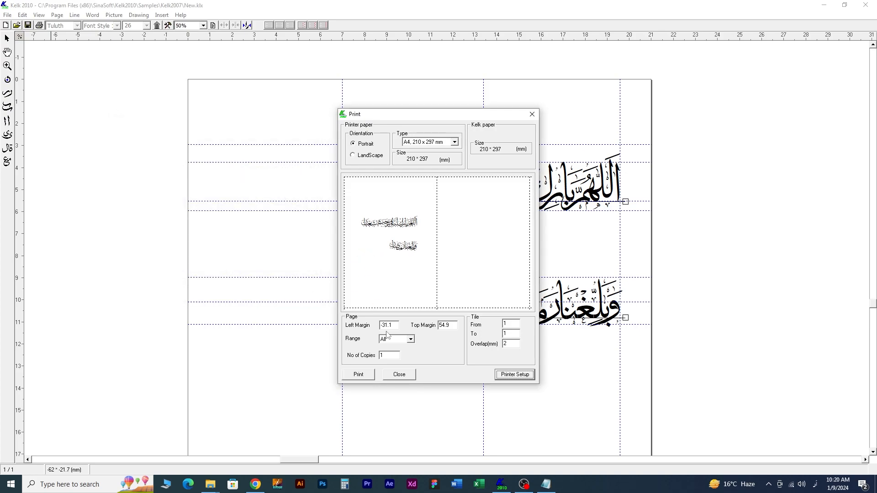
pyautogui.click(359, 374)
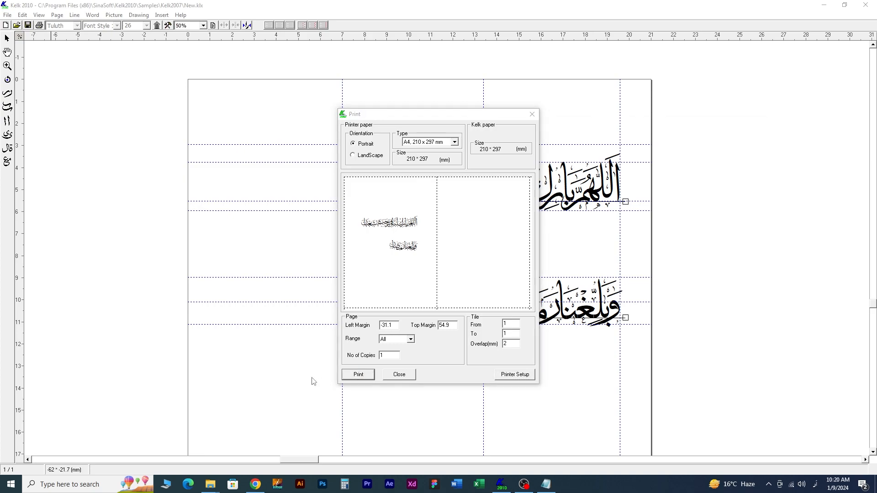
pyautogui.hotkey('ctrl', 'v')
pyautogui.press('Return')
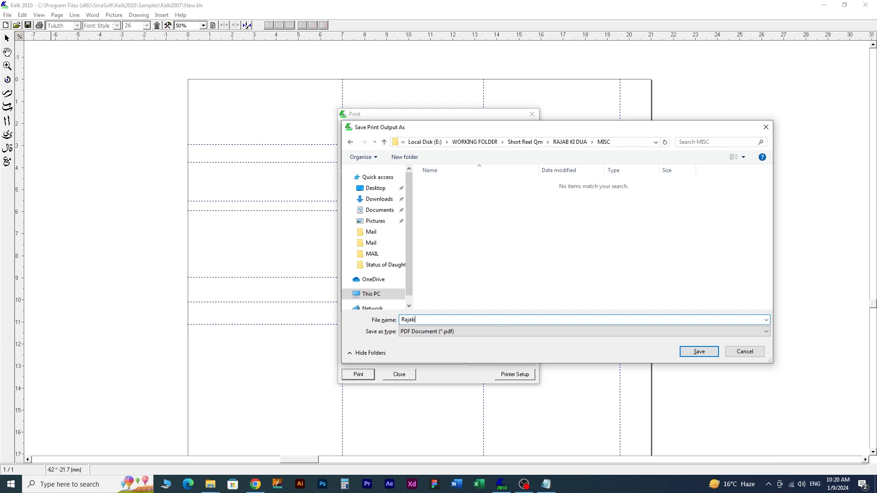
pyautogui.click(698, 352)
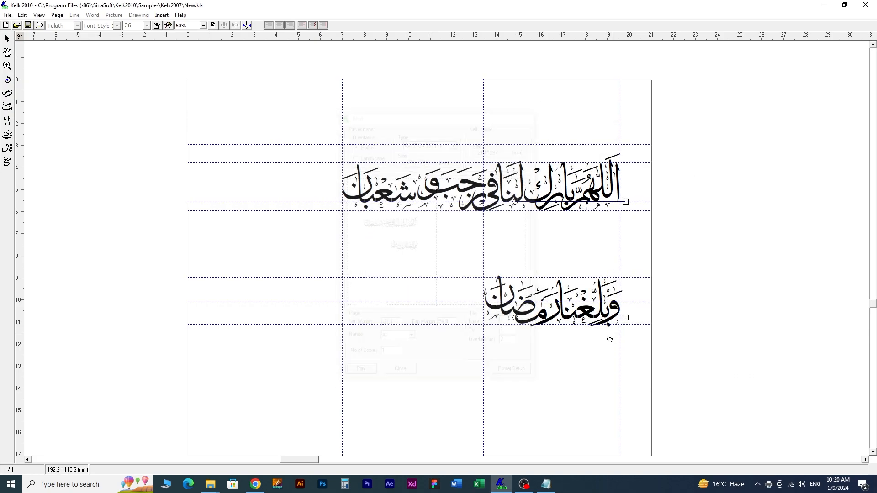
pyautogui.click(210, 484)
pyautogui.click(273, 456)
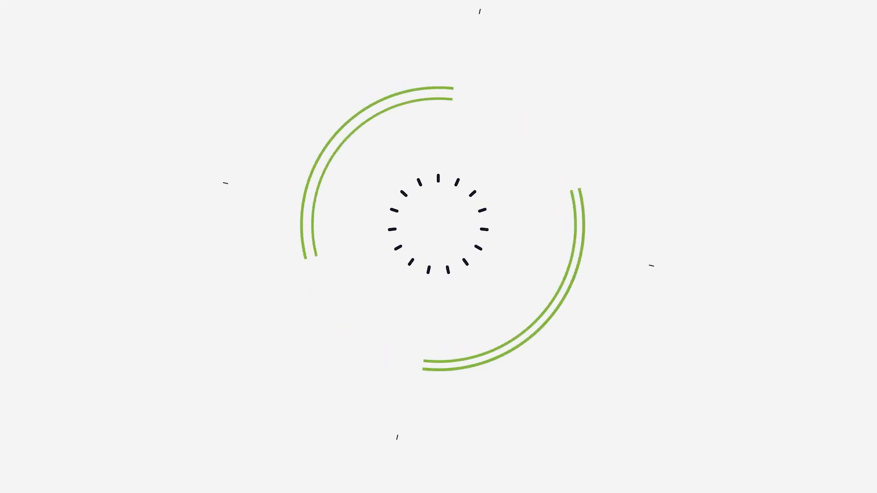